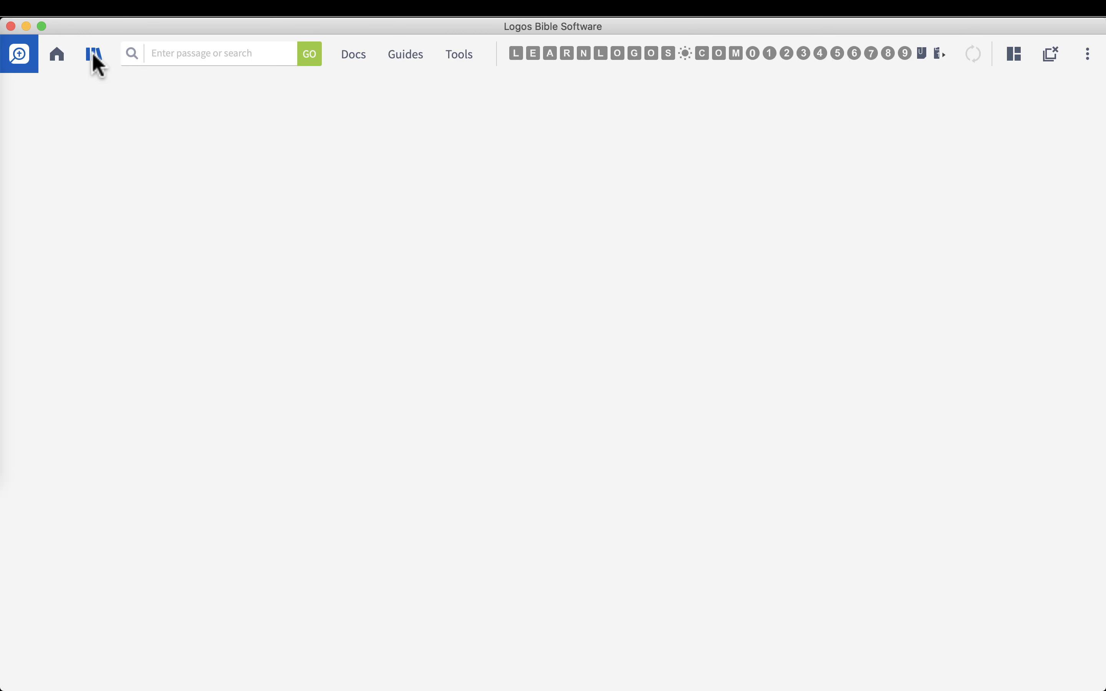
Step: Open the Library as a full-size panel and check its view options, leaving it in Details View
{"action": "left_click_drag", "start_coordinate": [94, 55], "coordinate": [528, 298]}
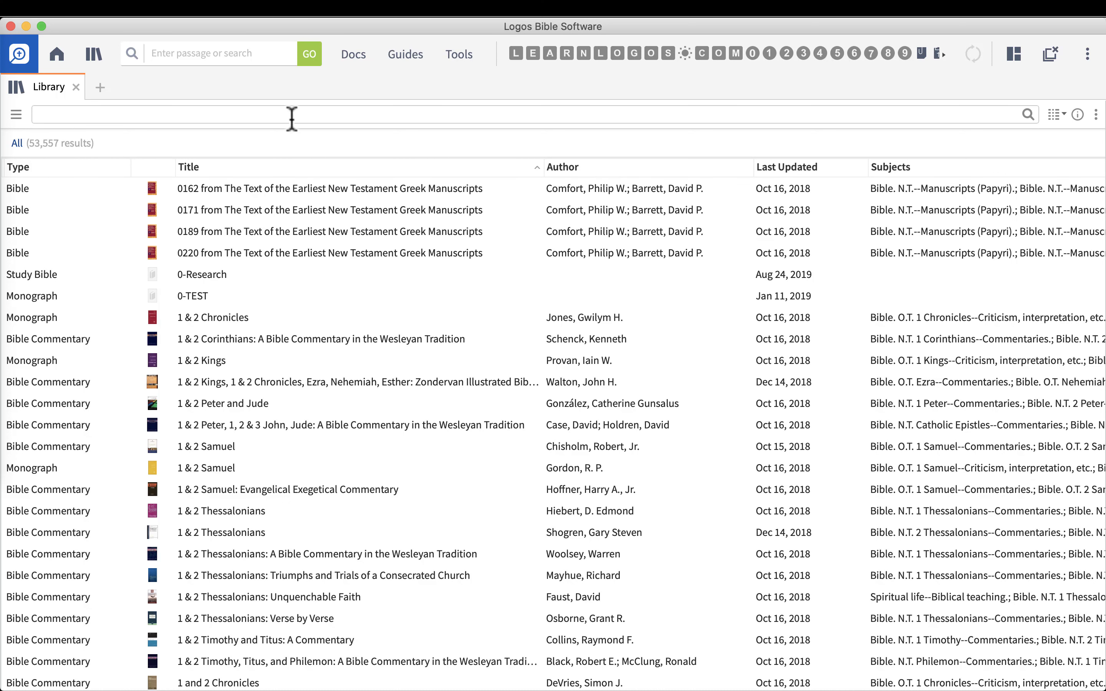
{"action": "left_click", "coordinate": [1056, 116]}
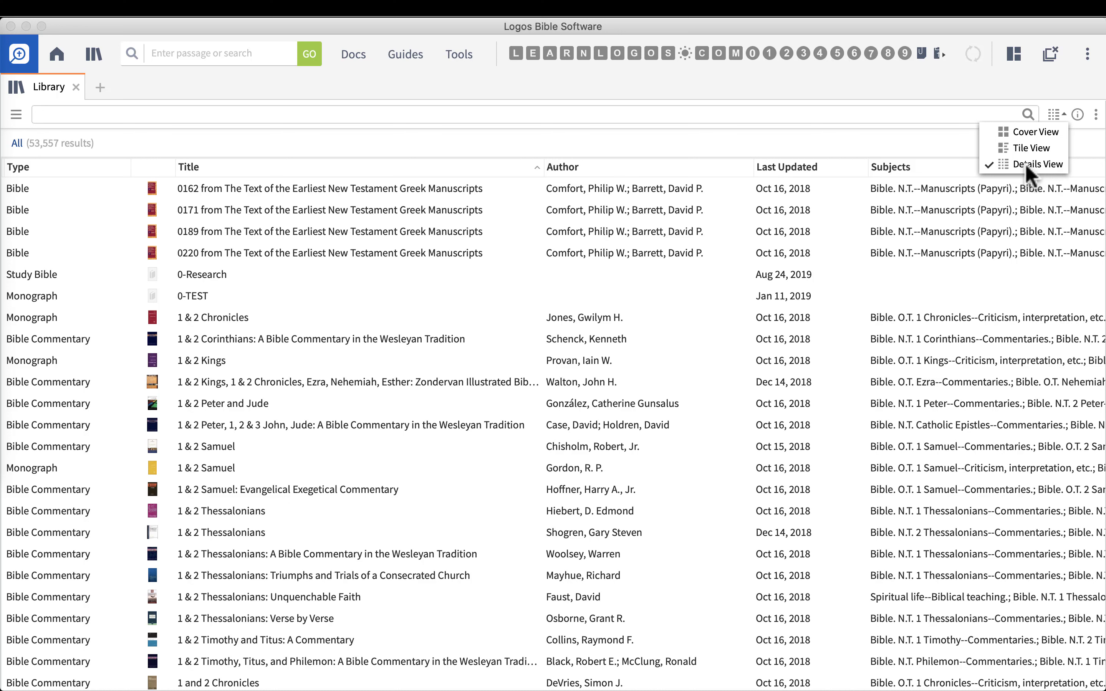
{"action": "left_click", "coordinate": [990, 106]}
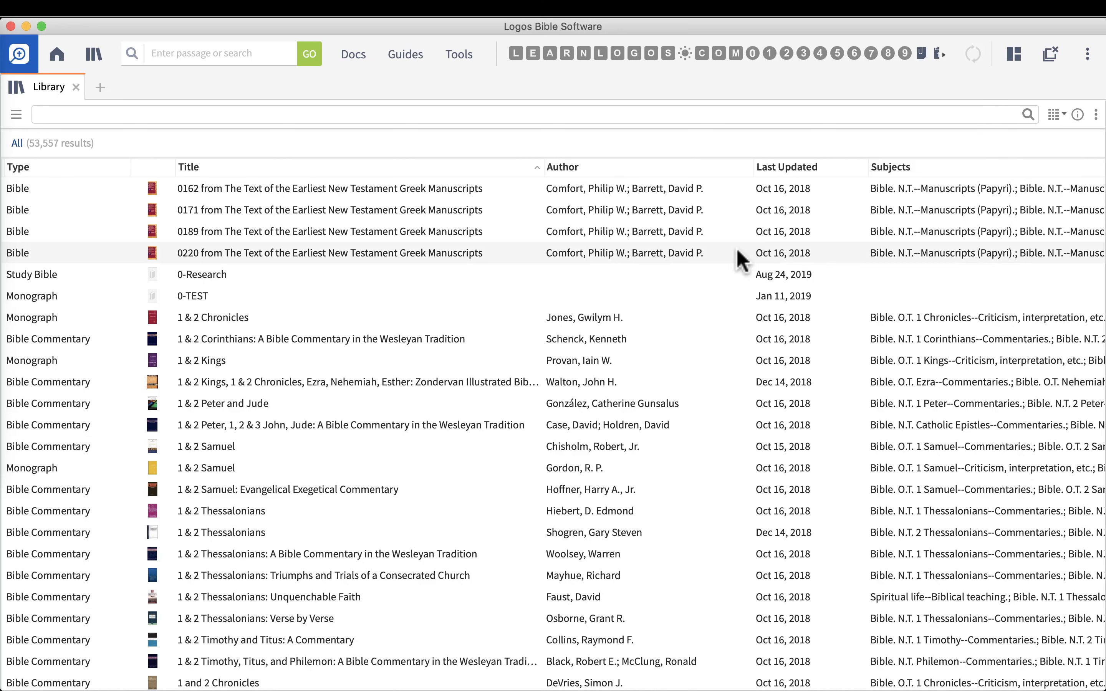
{"action": "mouse_move", "coordinate": [737, 250]}
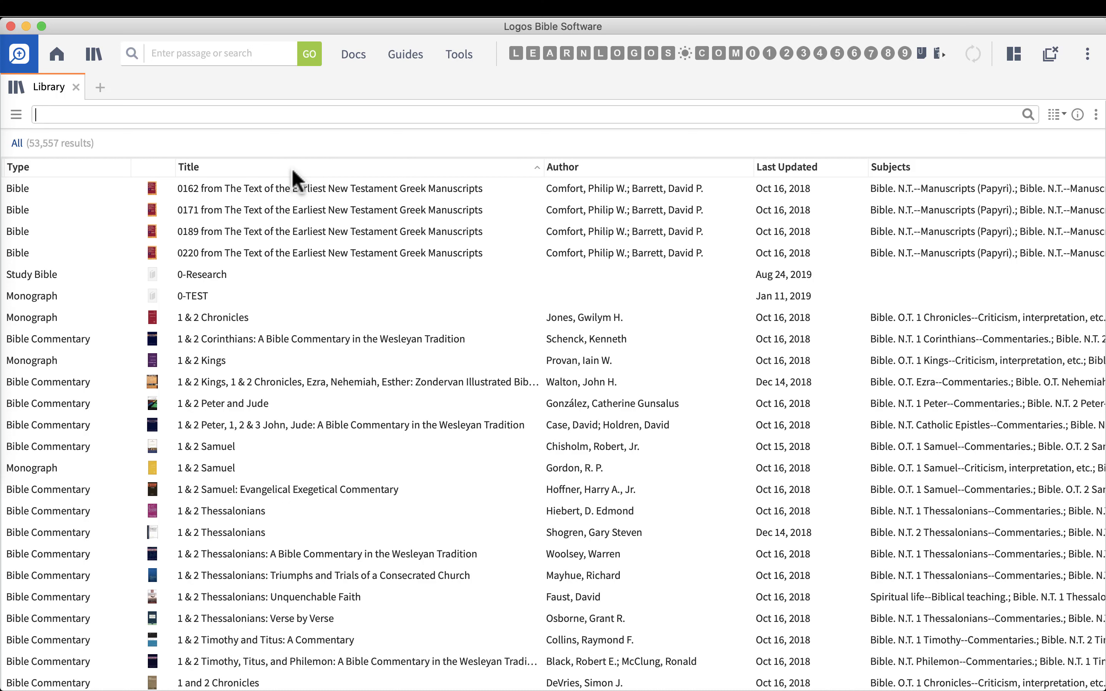
Step: Review which columns can be shown in the Library's details list, from Reading Status to Community Tags
{"action": "scroll", "coordinate": [293, 179], "scroll_direction": "up", "scroll_amount": 1}
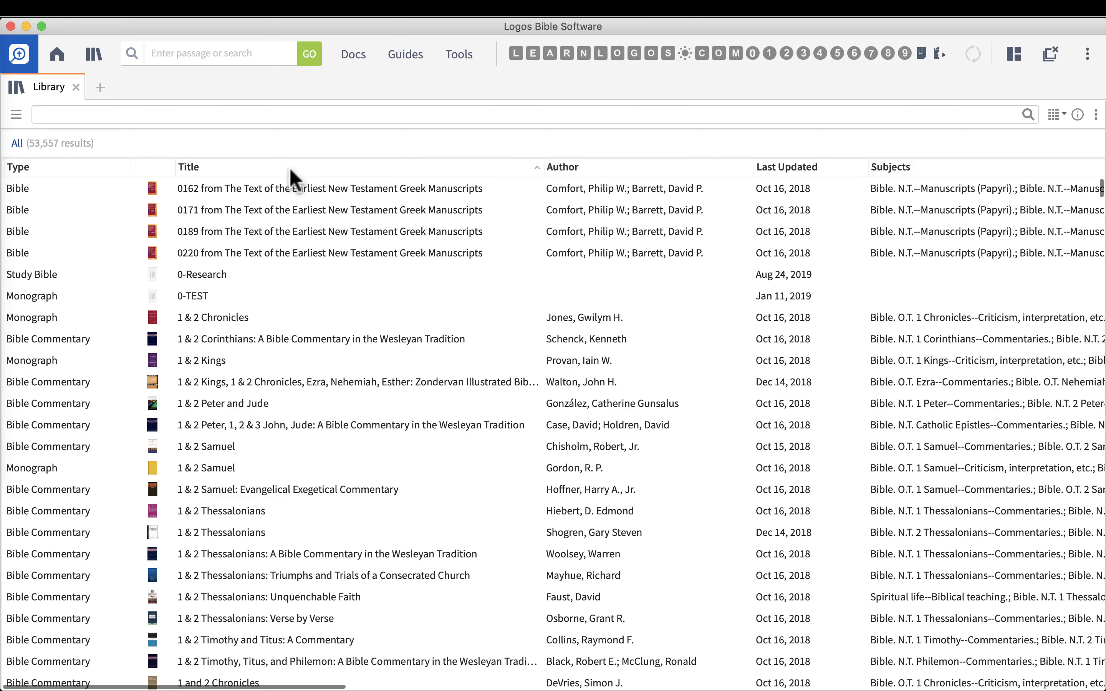
{"action": "right_click", "coordinate": [291, 169]}
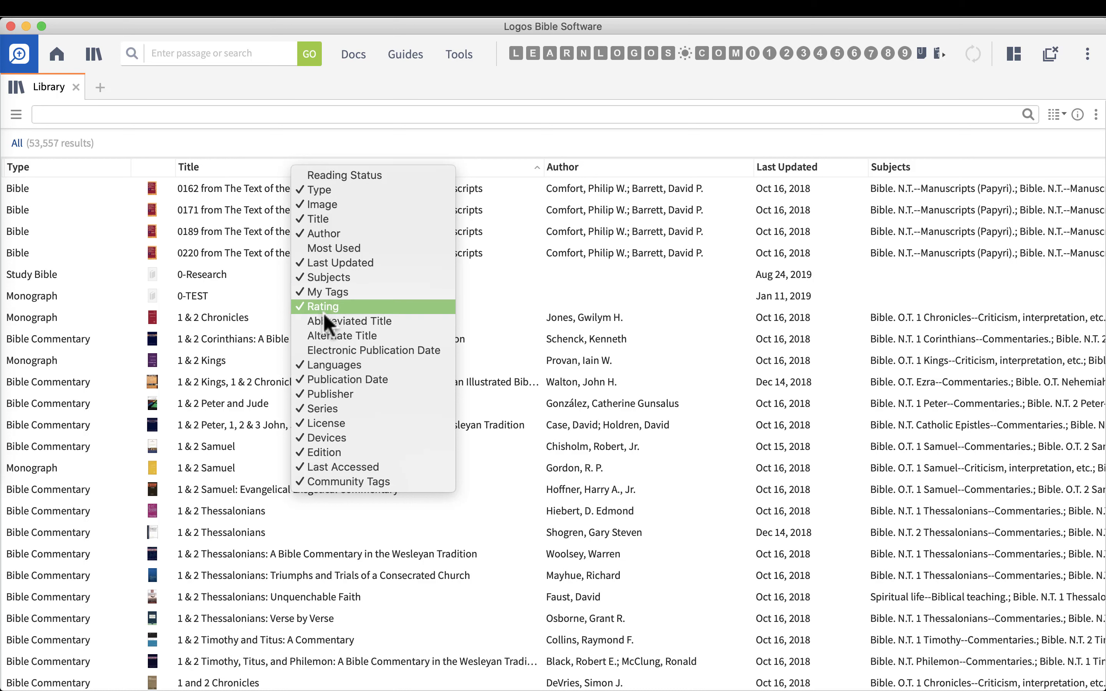
{"action": "right_click", "coordinate": [252, 182]}
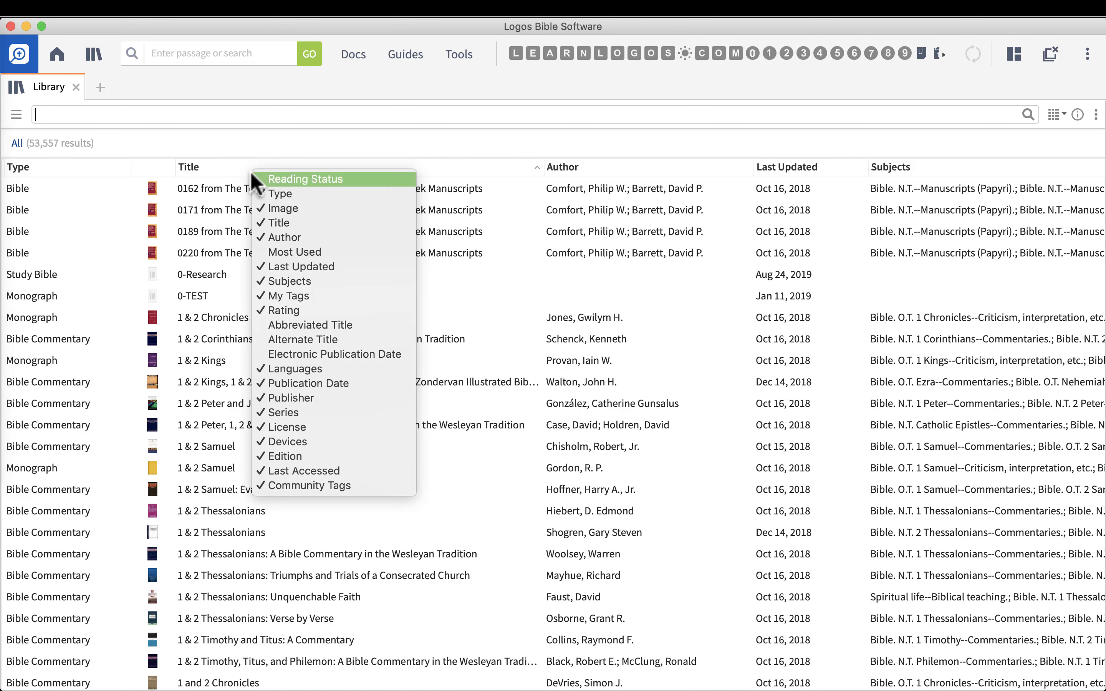
{"action": "left_click", "coordinate": [312, 270]}
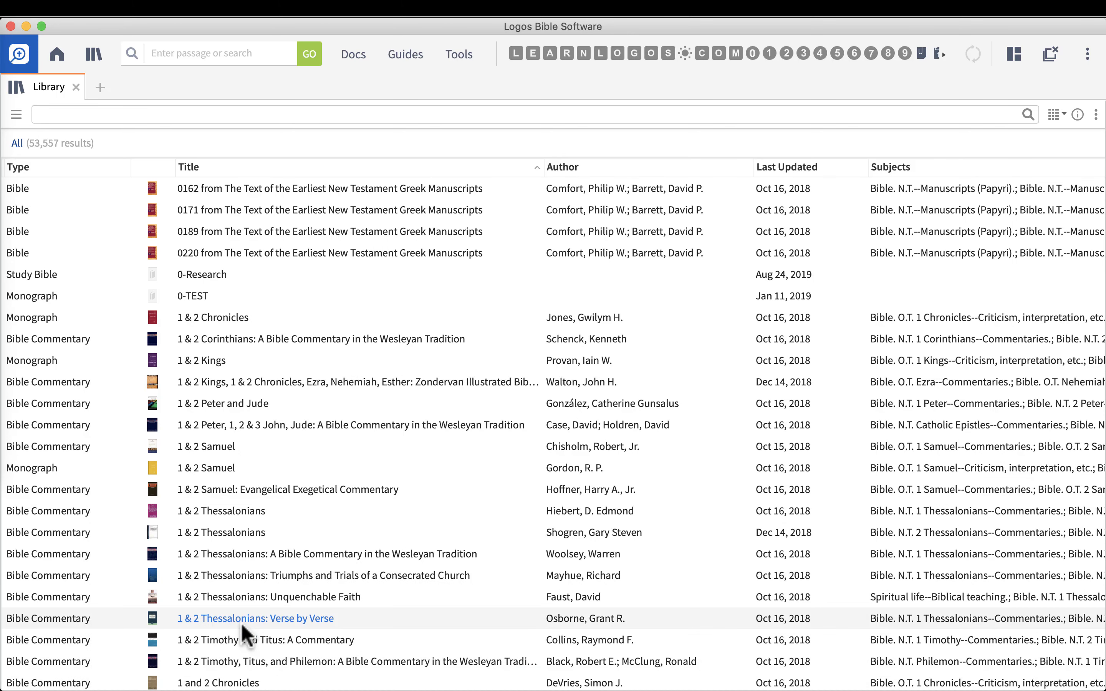
Step: Resize the Subjects column in the Library list, first narrowing it and finally widening it enough to read long subject entries
{"action": "scroll", "coordinate": [245, 635], "scroll_direction": "right", "scroll_amount": 10}
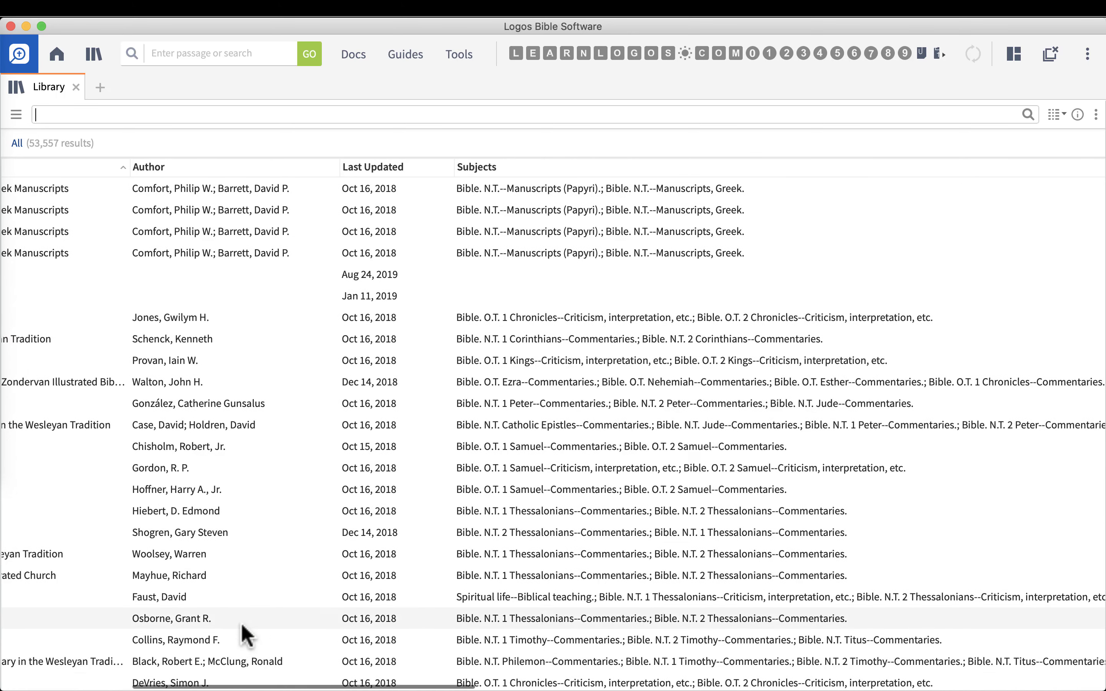
{"action": "left_click_drag", "start_coordinate": [230, 686], "coordinate": [371, 685]}
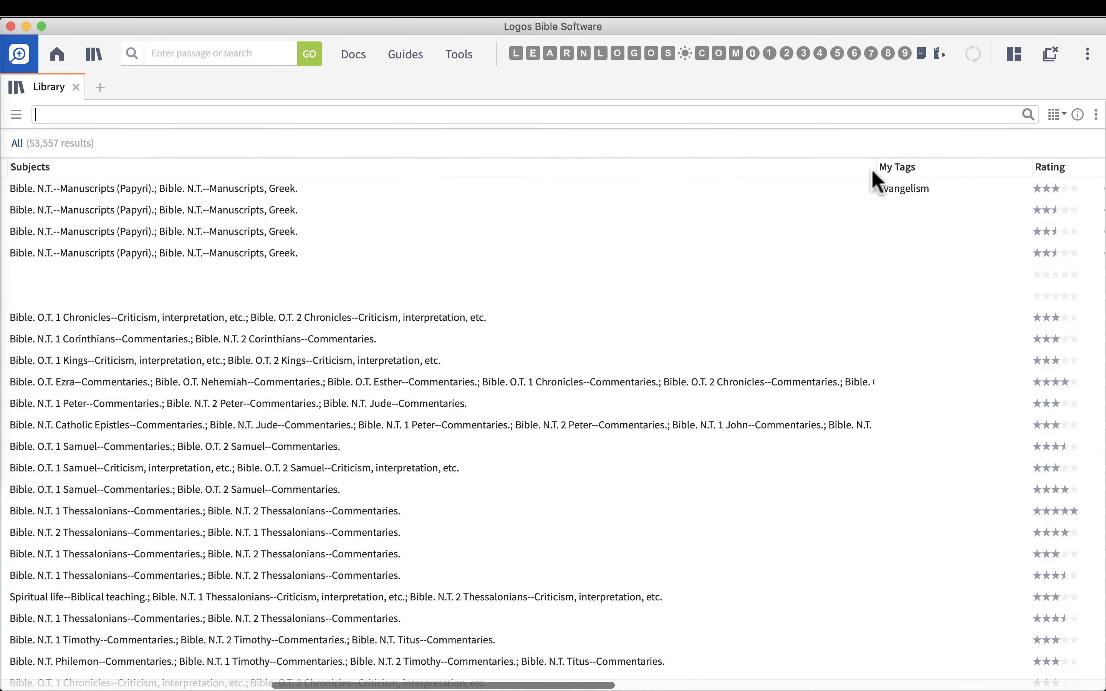
{"action": "left_click_drag", "start_coordinate": [876, 167], "coordinate": [186, 187]}
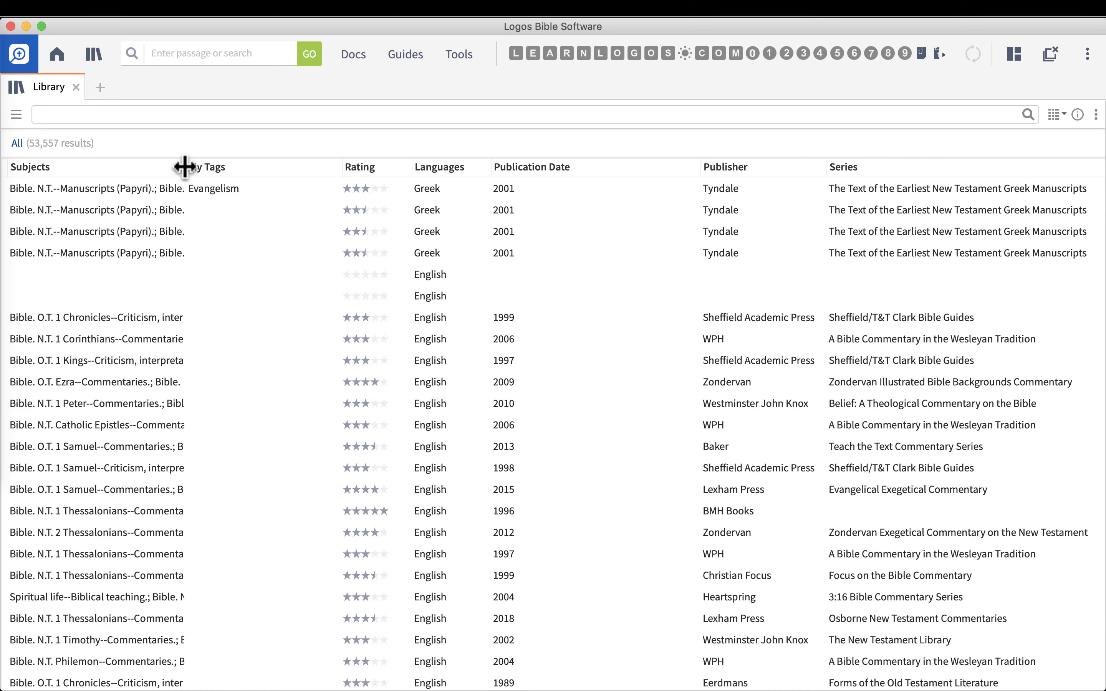
{"action": "left_click_drag", "start_coordinate": [185, 167], "coordinate": [932, 187]}
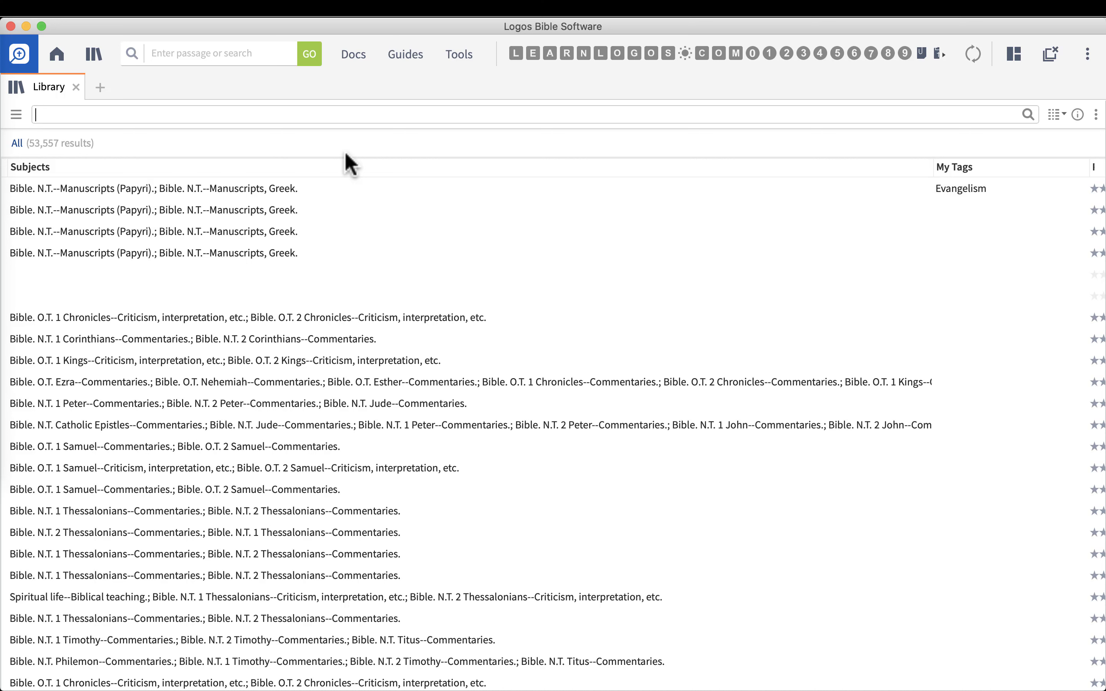
Step: Search the Library for title:joseph and review the titles, authors and subjects of the matching resources
{"action": "type", "text": "title:joseph"}
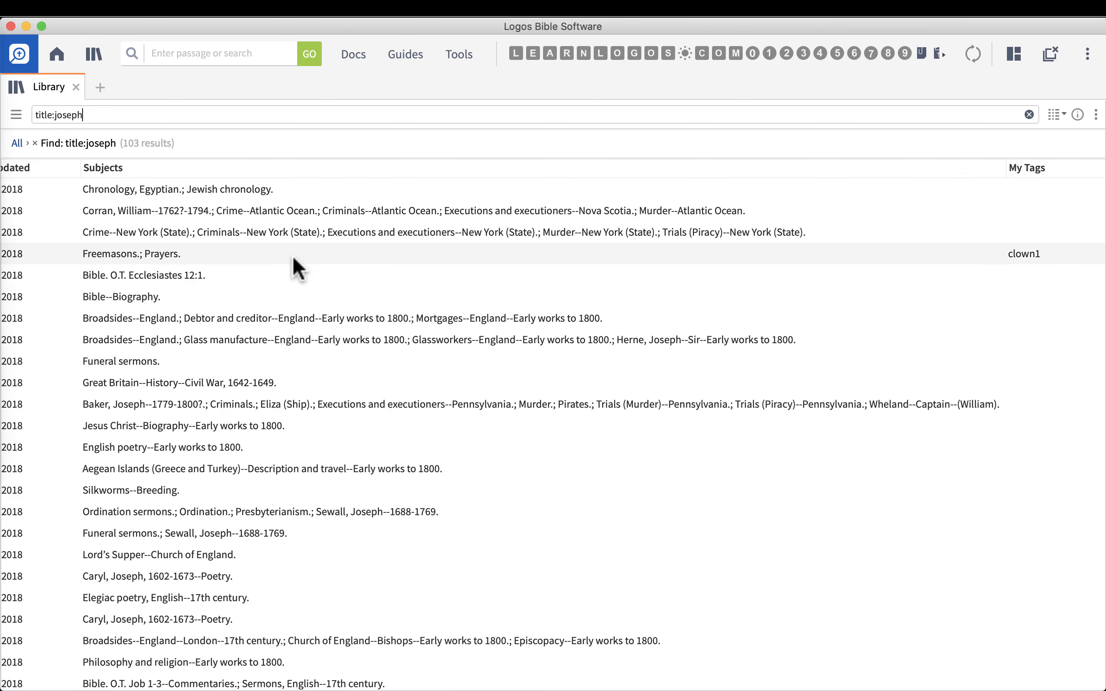
{"action": "scroll", "coordinate": [432, 655], "scroll_direction": "left", "scroll_amount": 15}
{"action": "scroll", "coordinate": [421, 681], "scroll_direction": "left", "scroll_amount": 5}
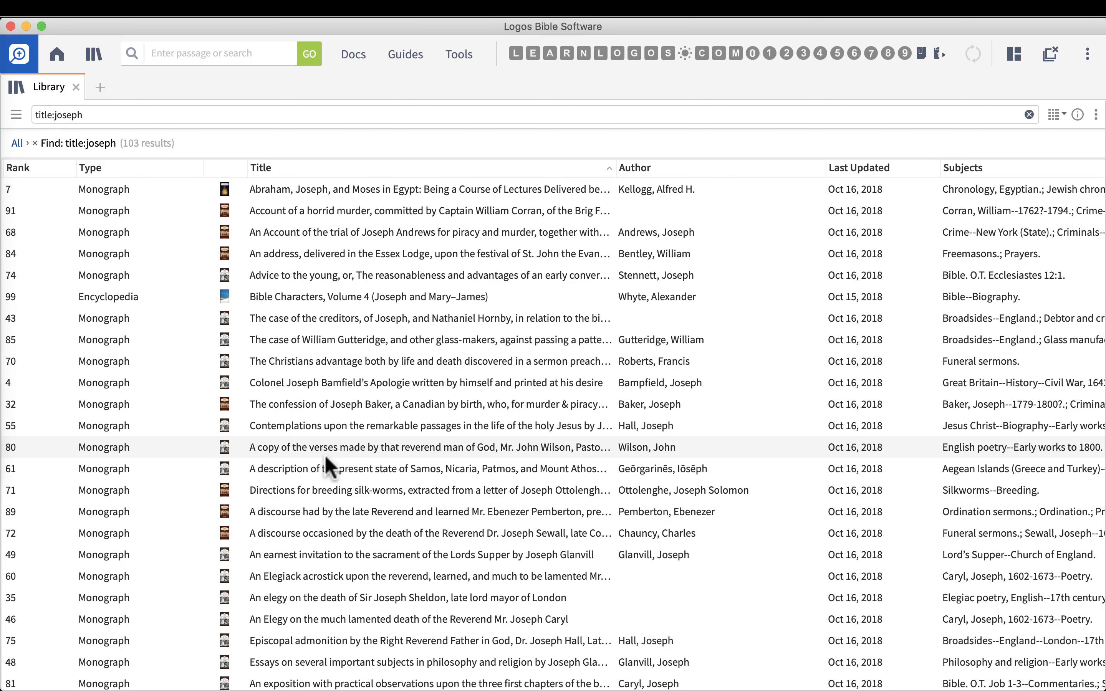
{"action": "scroll", "coordinate": [325, 457], "scroll_direction": "down", "scroll_amount": 5}
{"action": "scroll", "coordinate": [325, 457], "scroll_direction": "down", "scroll_amount": 1}
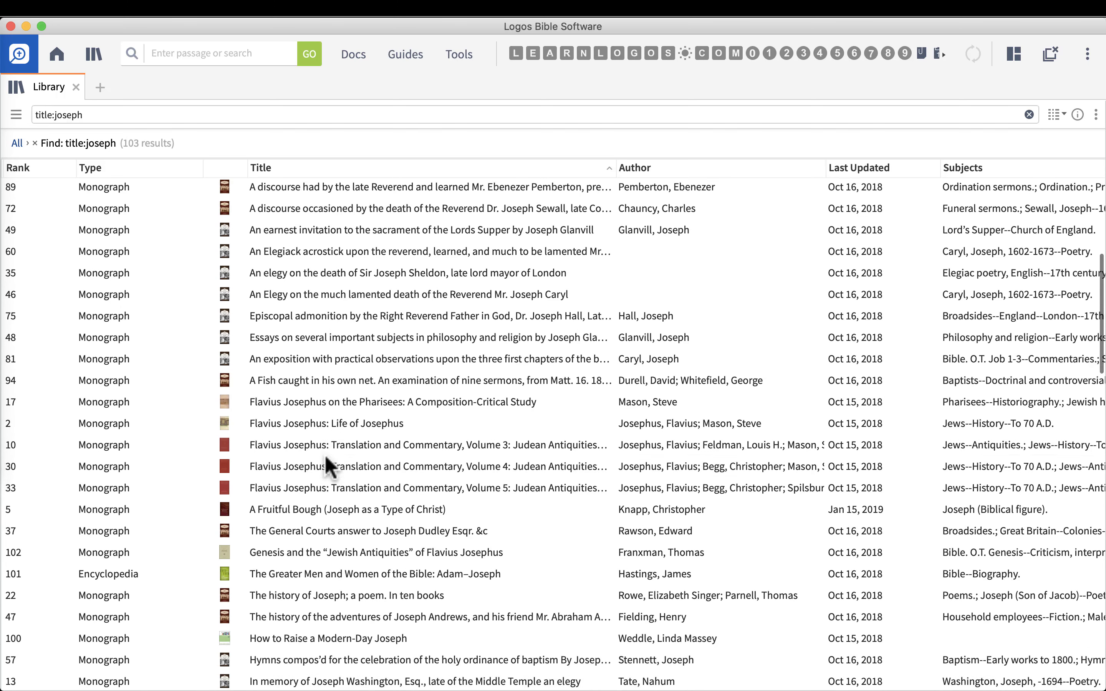
{"action": "scroll", "coordinate": [326, 457], "scroll_direction": "down", "scroll_amount": 1}
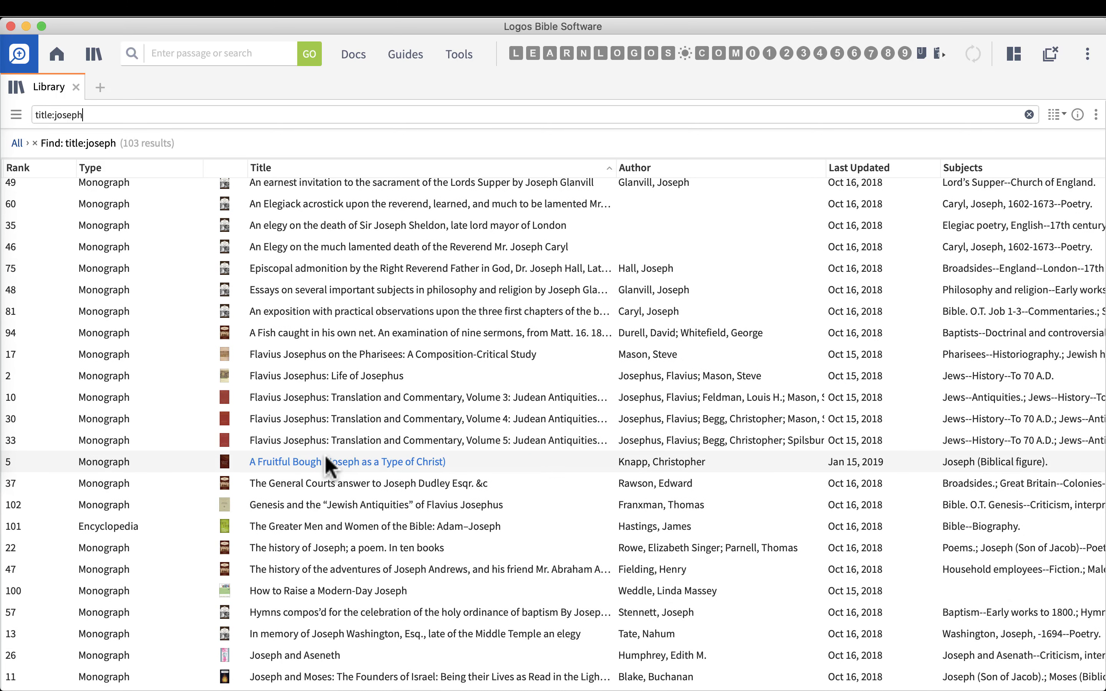
{"action": "mouse_move", "coordinate": [327, 457]}
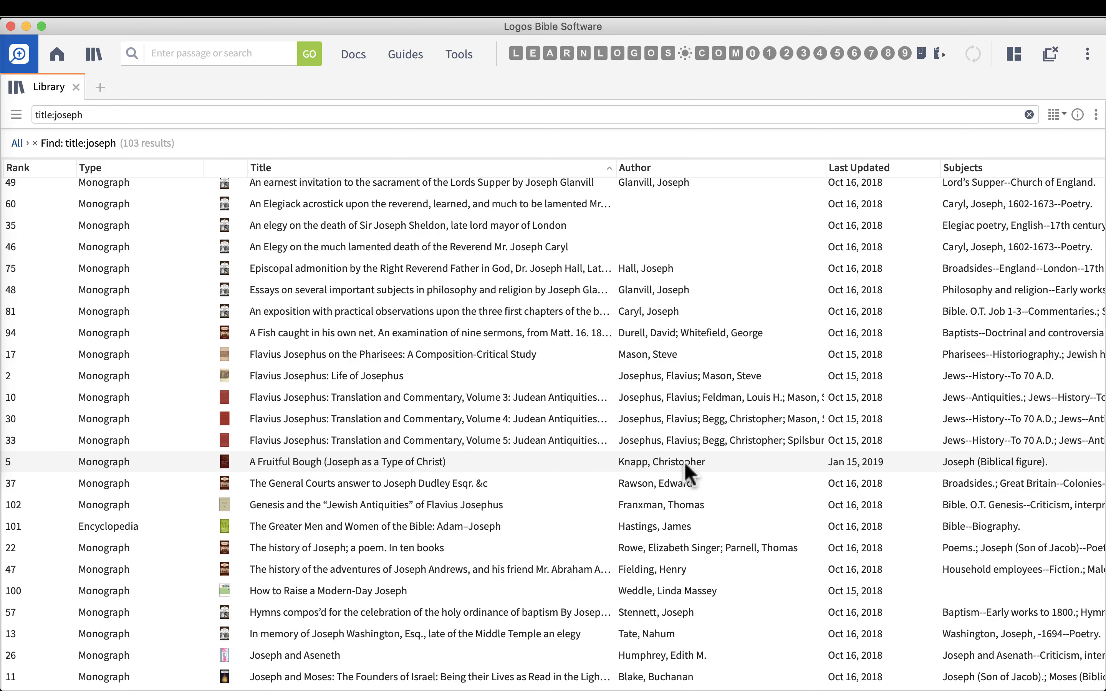
{"action": "scroll", "coordinate": [709, 461], "scroll_direction": "right", "scroll_amount": 5}
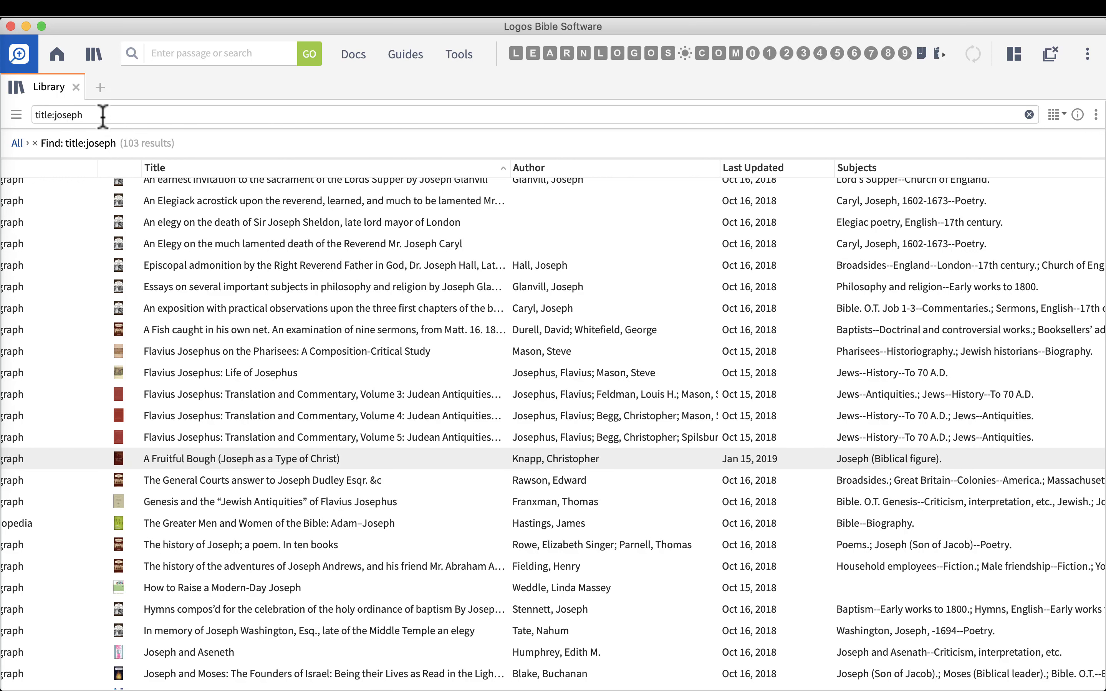
Step: Replace the Library filter with subject:joseph and examine the Subjects column of the matching resources
{"action": "left_click_drag", "start_coordinate": [103, 115], "coordinate": [36, 115]}
{"action": "type", "text": "subject"}
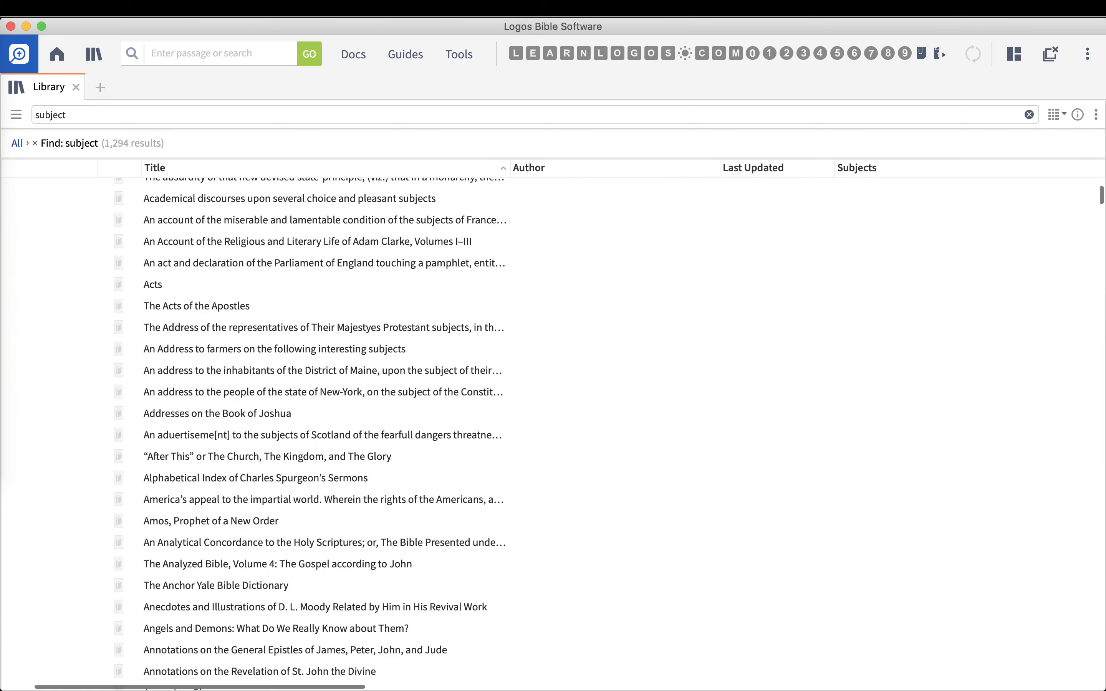
{"action": "type", "text": ":jospeh"}
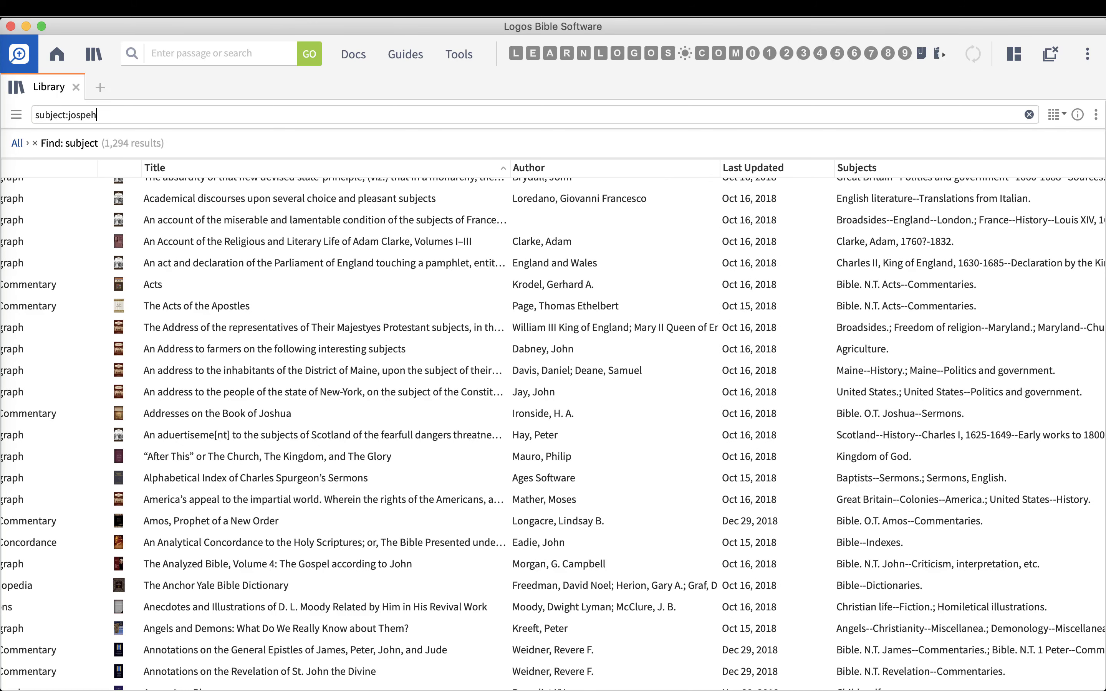
{"action": "key", "text": "BackSpace"}
{"action": "key", "text": "BackSpace"}
{"action": "key", "text": "BackSpace"}
{"action": "type", "text": "eph"}
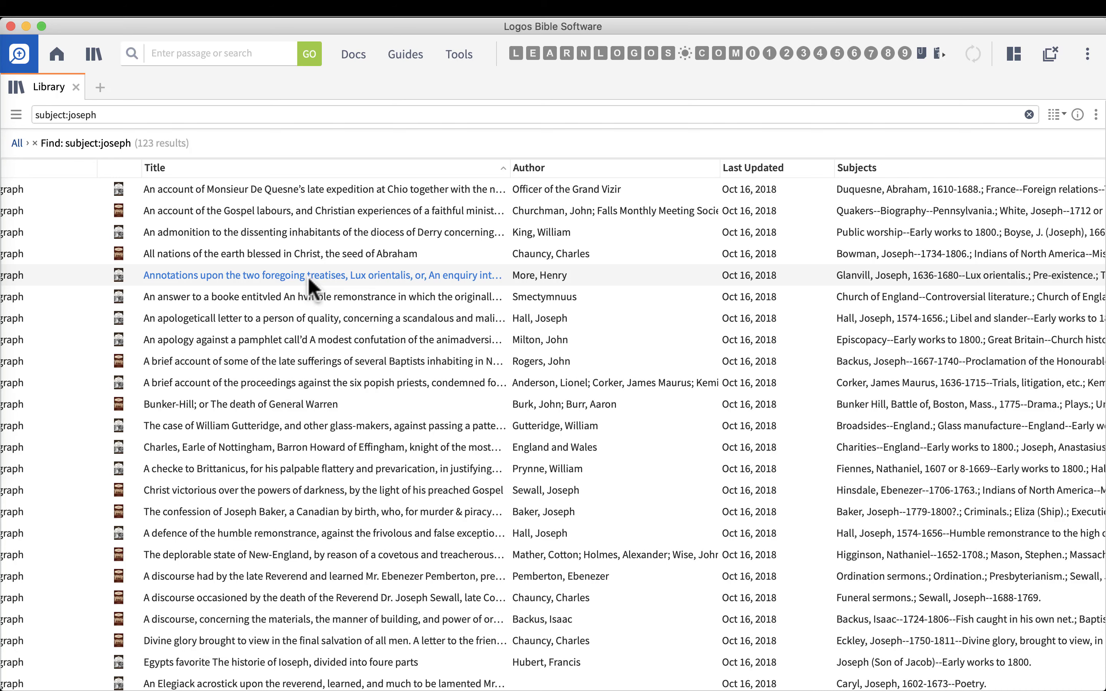
{"action": "scroll", "coordinate": [895, 187], "scroll_direction": "right", "scroll_amount": 10}
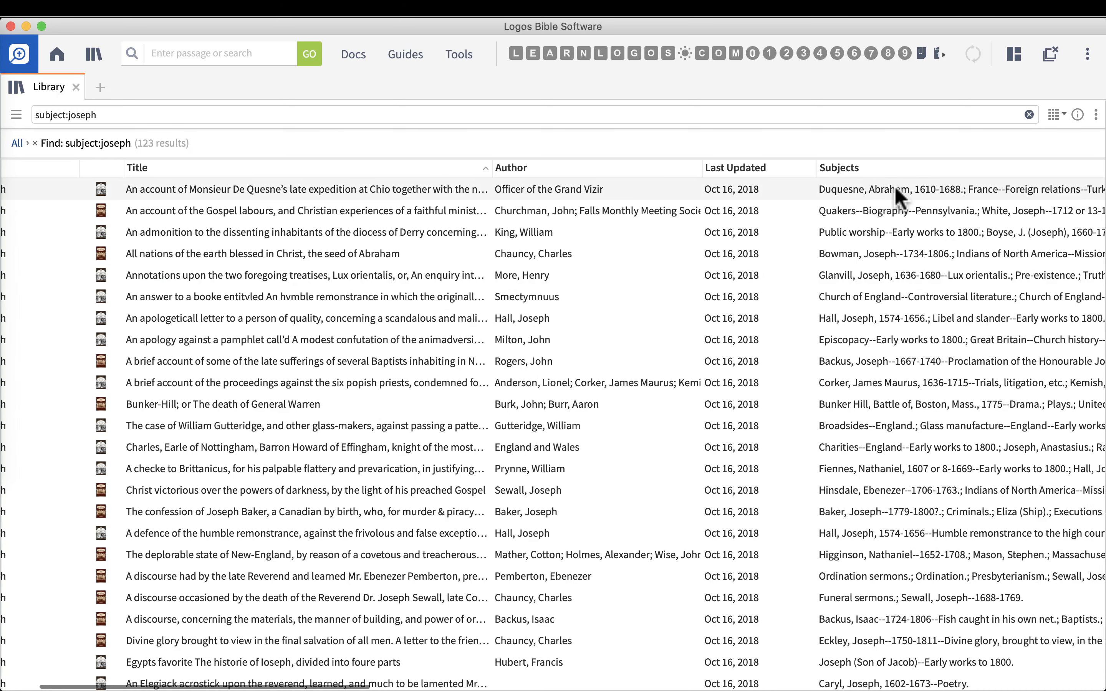
{"action": "scroll", "coordinate": [895, 186], "scroll_direction": "right", "scroll_amount": 6}
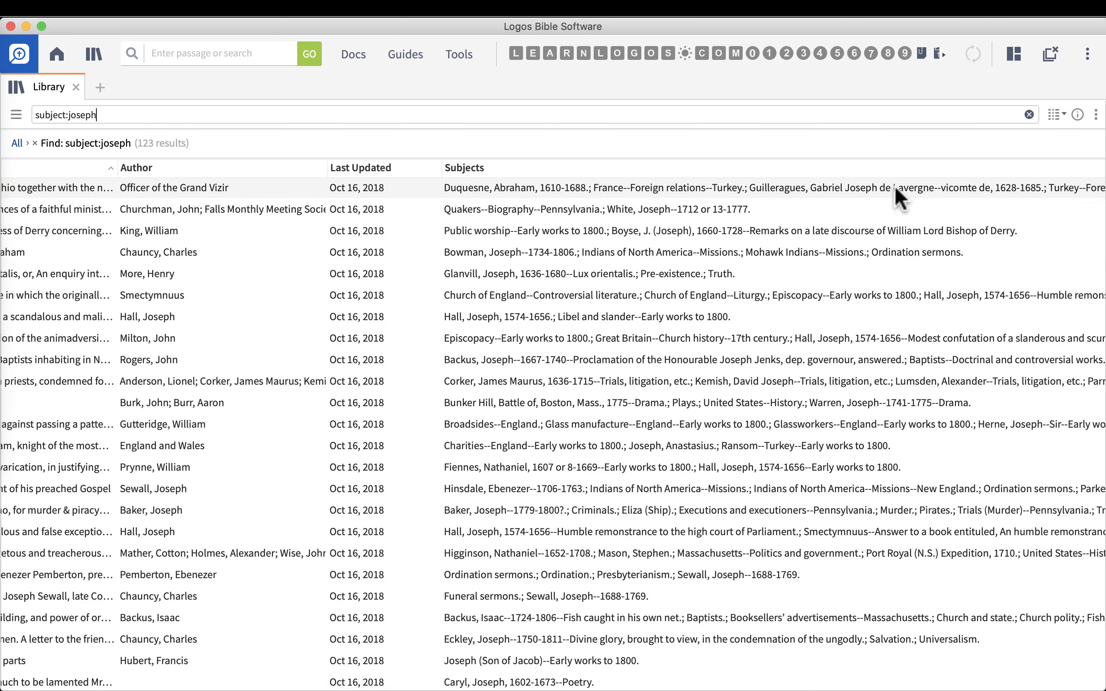
{"action": "mouse_move", "coordinate": [896, 188]}
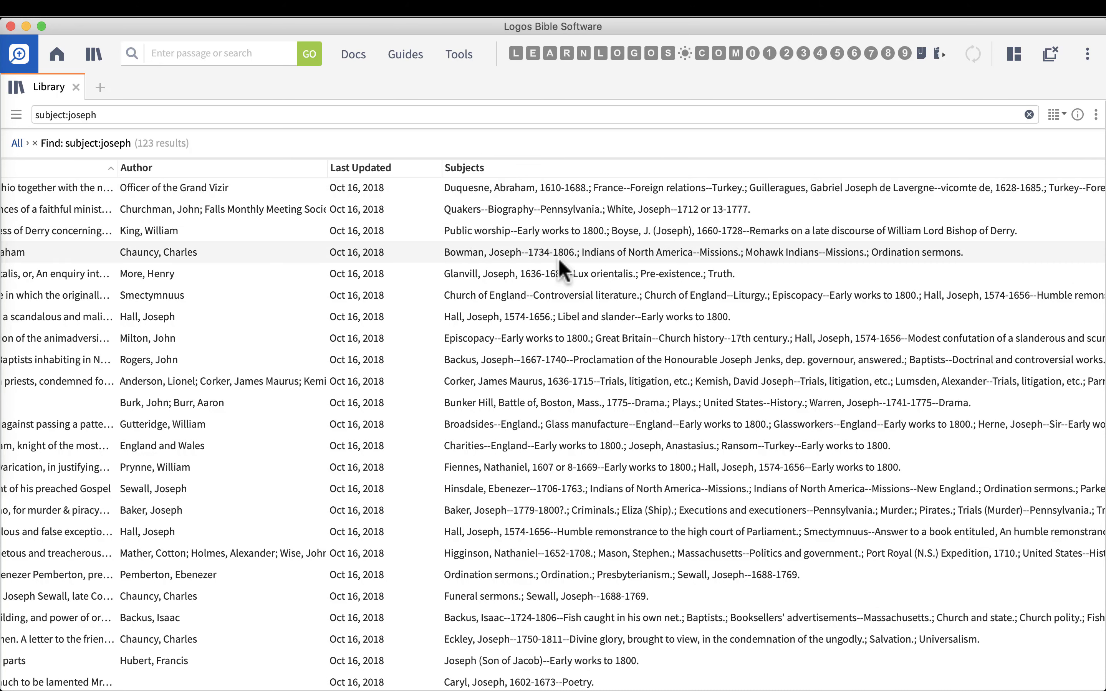
{"action": "scroll", "coordinate": [558, 258], "scroll_direction": "left", "scroll_amount": 15}
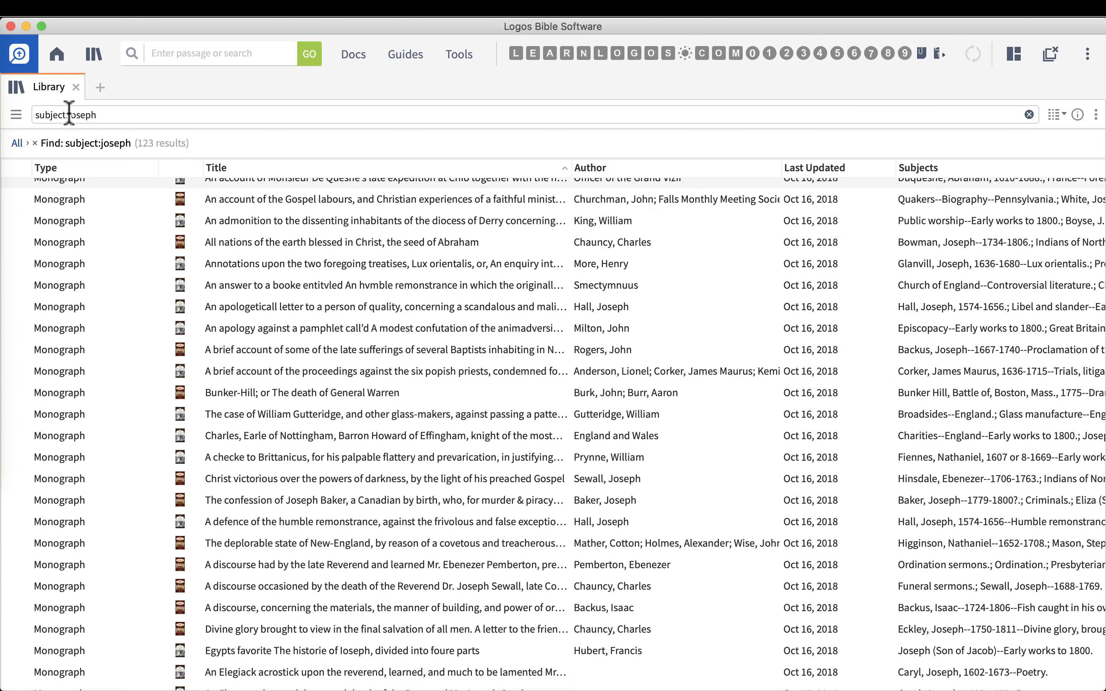
Step: Narrow the Library filter to the exact subject phrase subject:"joseph (son of jacob)" and review the matching titles and subjects
{"action": "left_click_drag", "start_coordinate": [69, 114], "coordinate": [149, 115]}
{"action": "key", "text": "BackSpace"}
{"action": "type", "text": "\"jospeh"}
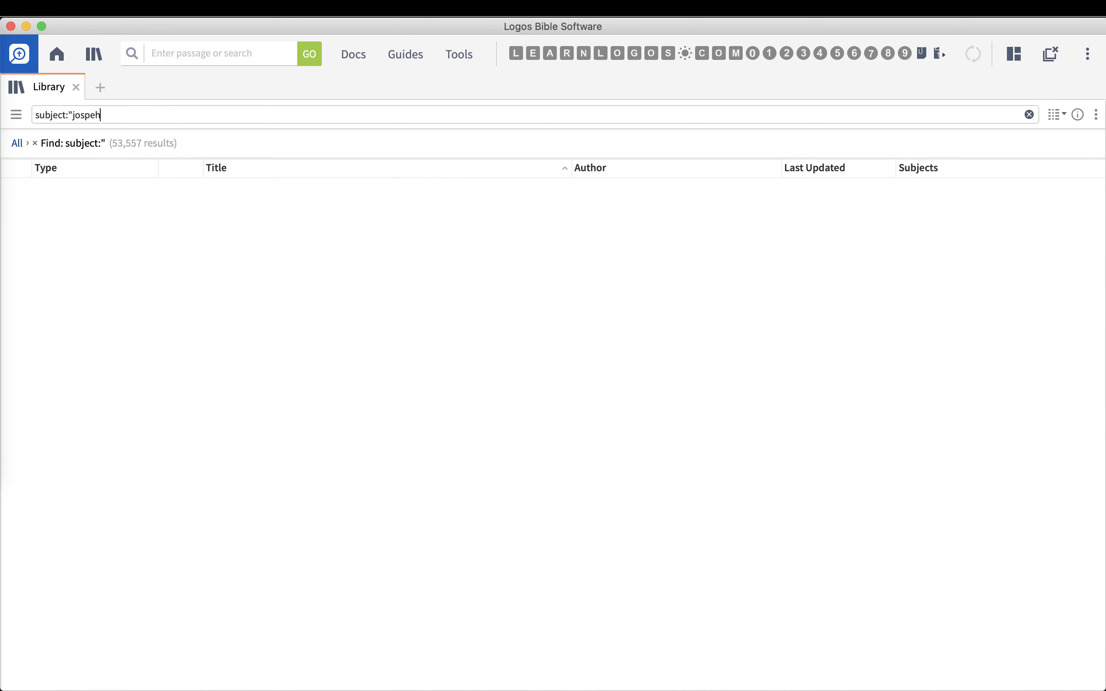
{"action": "type", "text": " (son of jacob)\""}
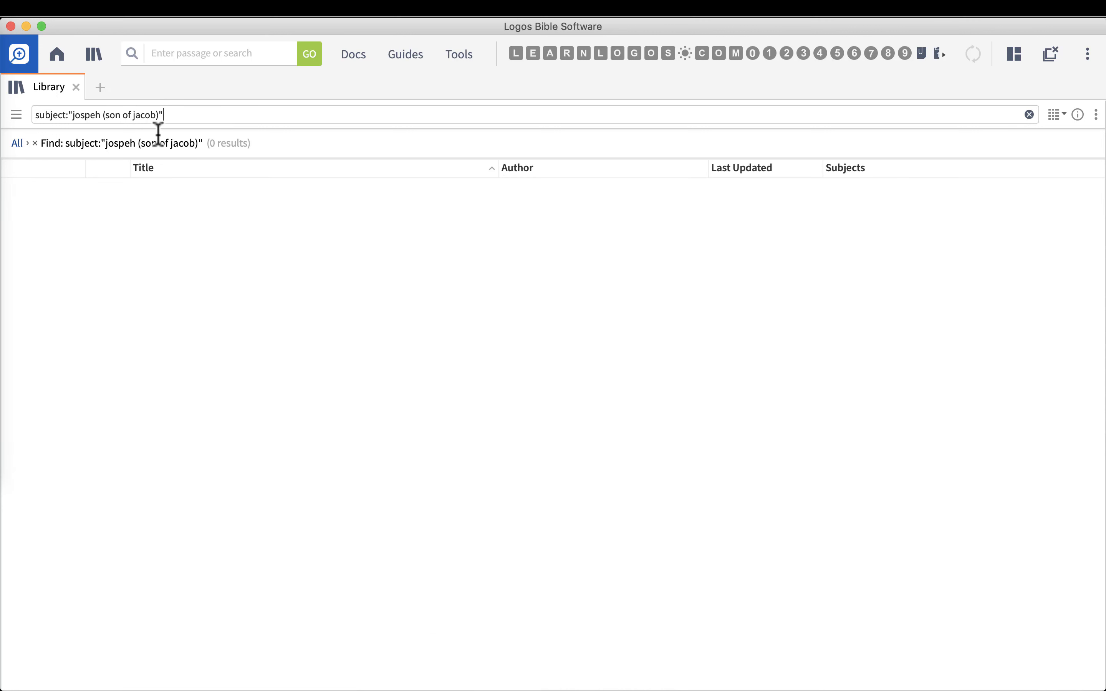
{"action": "double_click", "coordinate": [93, 115]}
{"action": "type", "text": "joseph"}
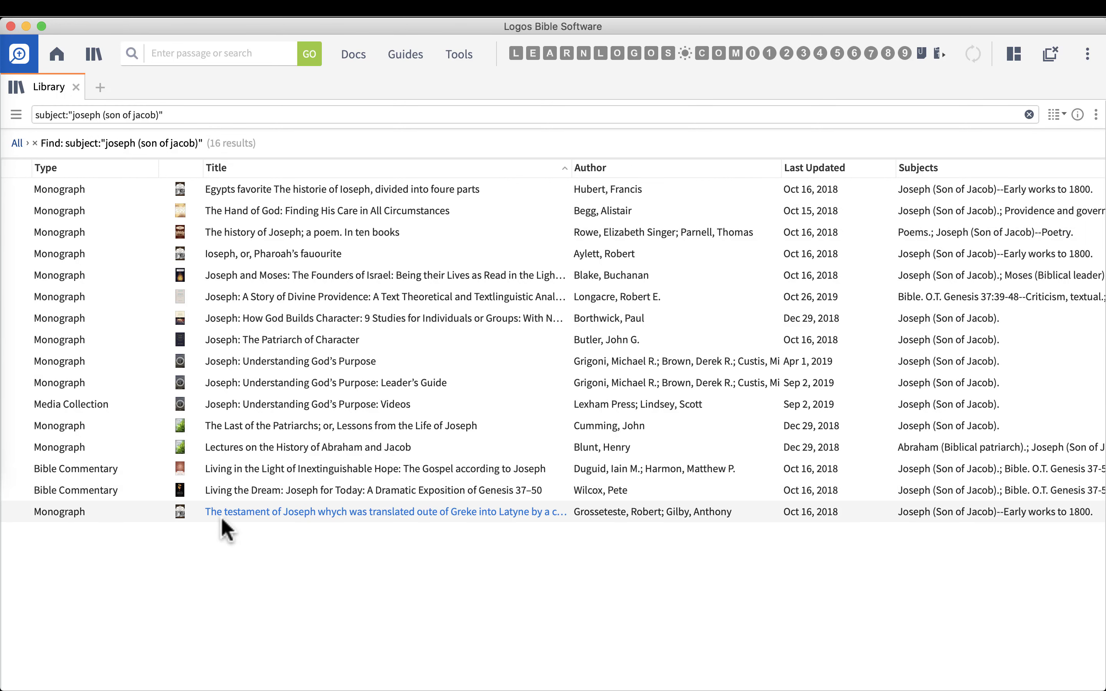
{"action": "mouse_move", "coordinate": [220, 516]}
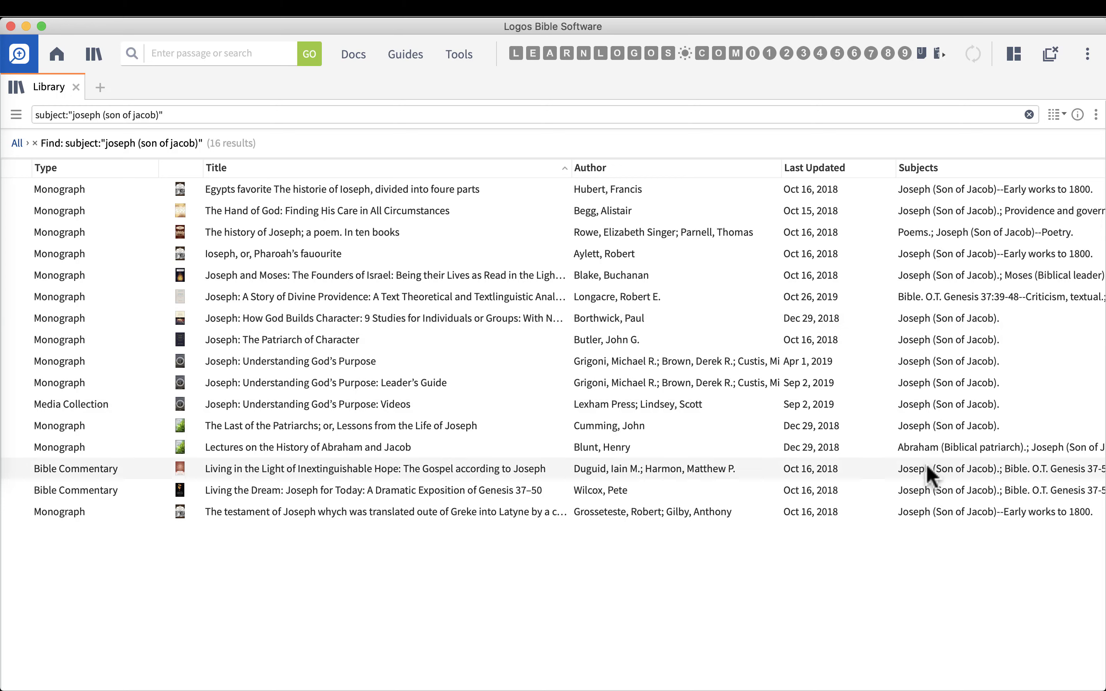
{"action": "mouse_move", "coordinate": [930, 476]}
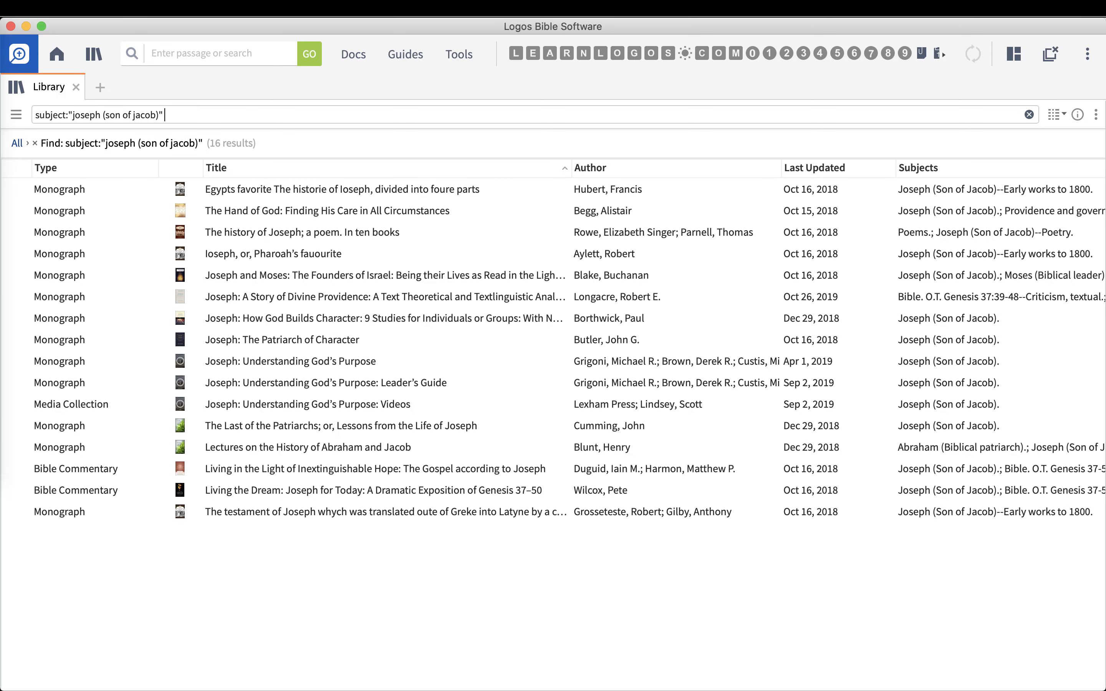
Step: Extend the Library filter to subject:"joseph (son of jacob)" OR (title:joseph AND subject:joseph) and review the matching resources
{"action": "type", "text": "OR title"}
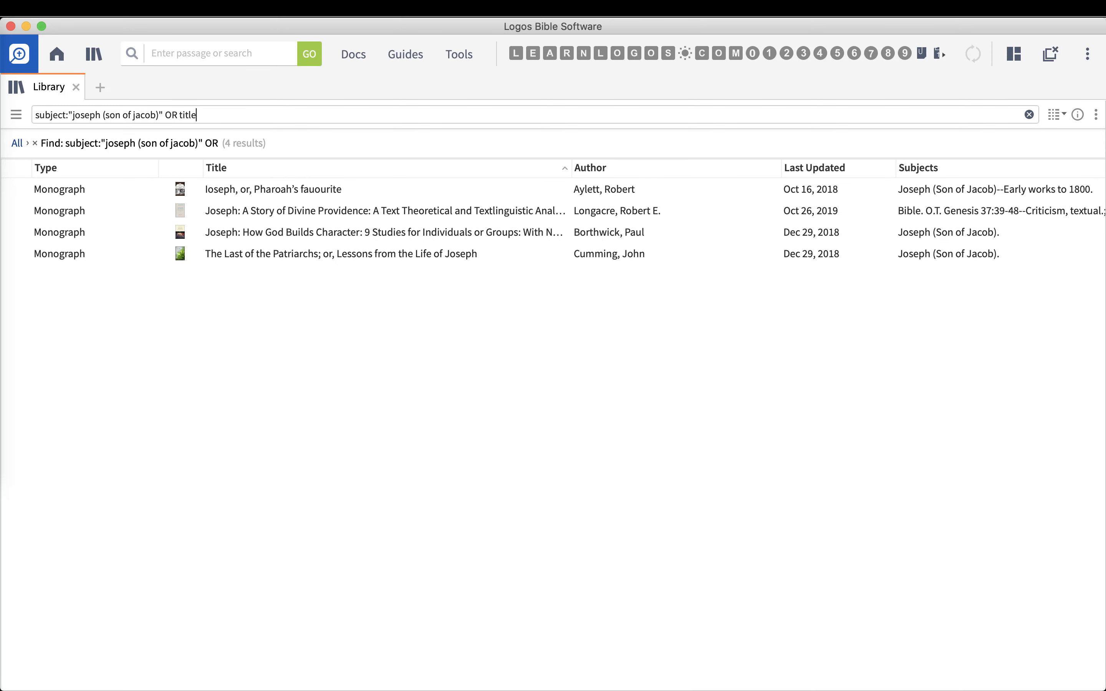
{"action": "type", "text": ":josep"}
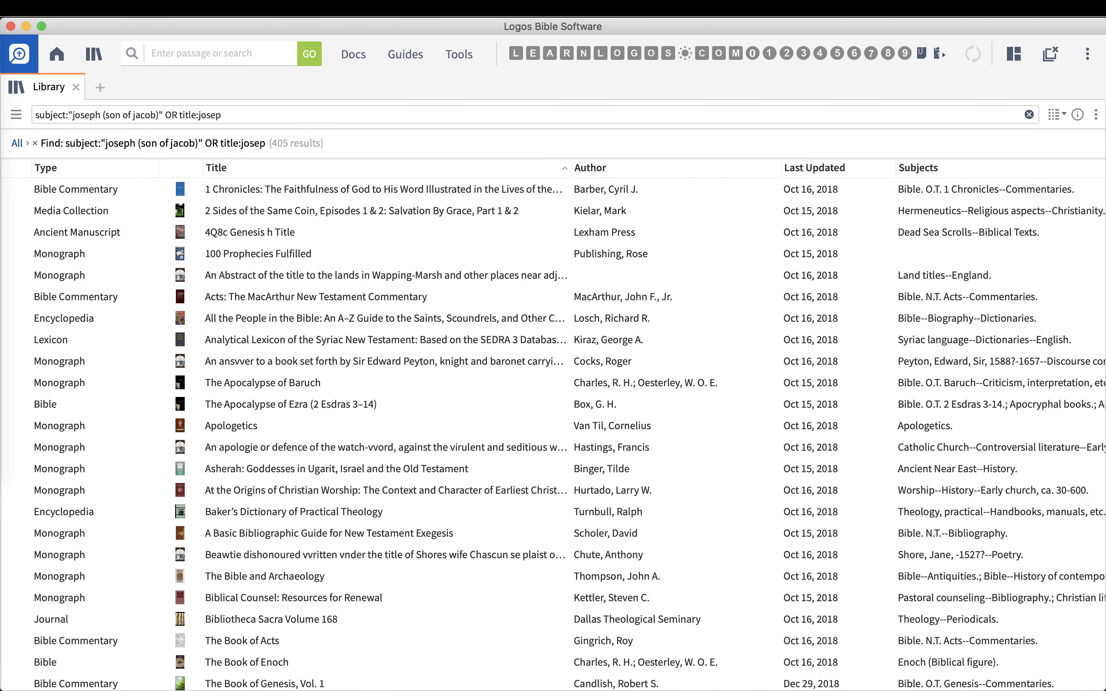
{"action": "type", "text": "h AND  subjec"}
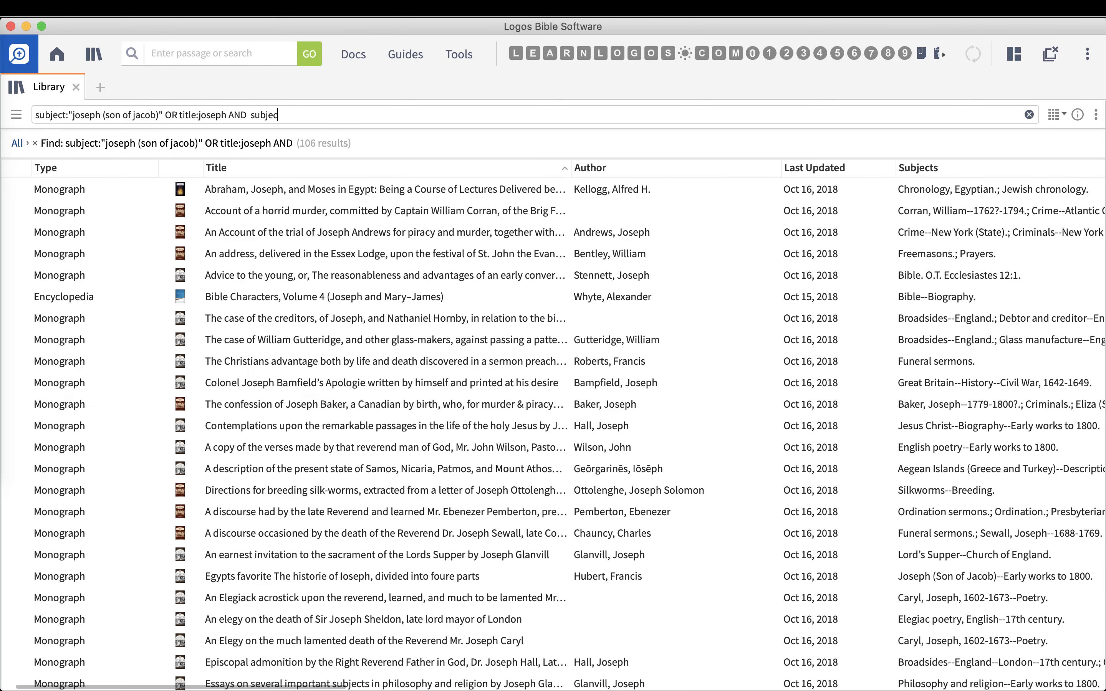
{"action": "type", "text": "t:joseph)"}
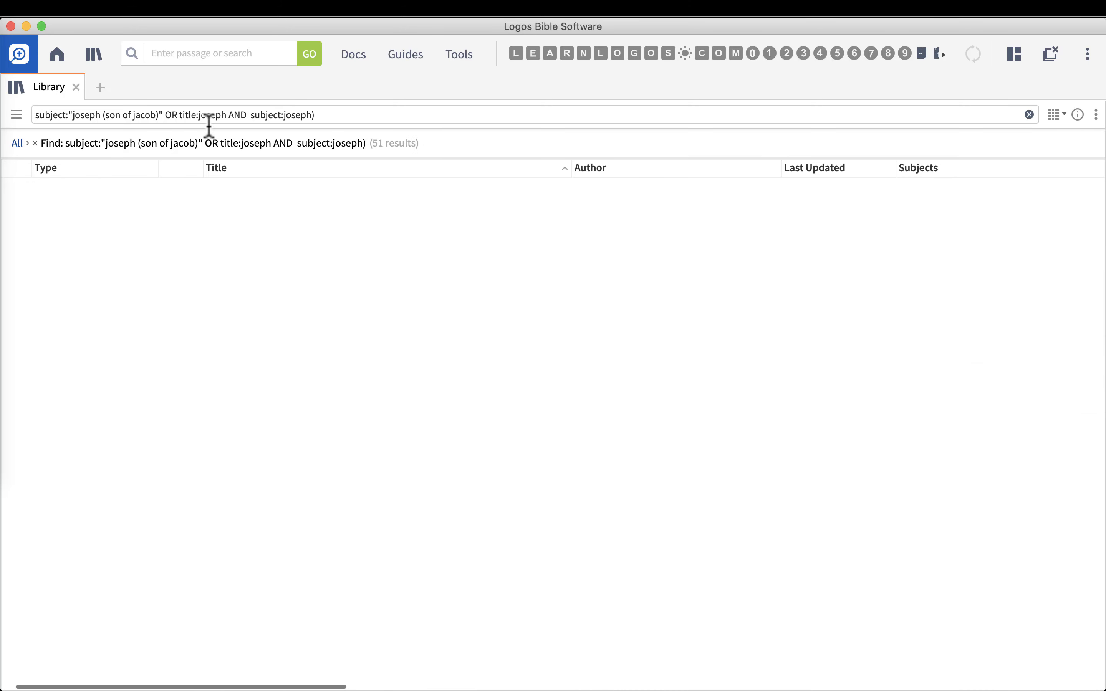
{"action": "left_click", "coordinate": [178, 114]}
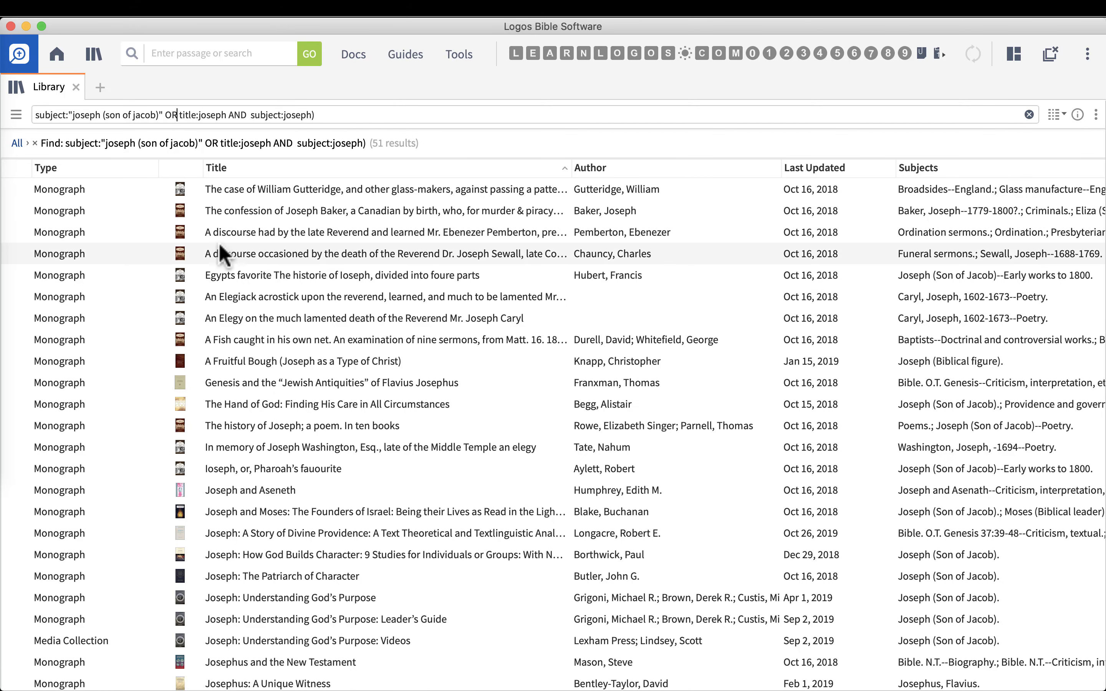
{"action": "type", "text": "("}
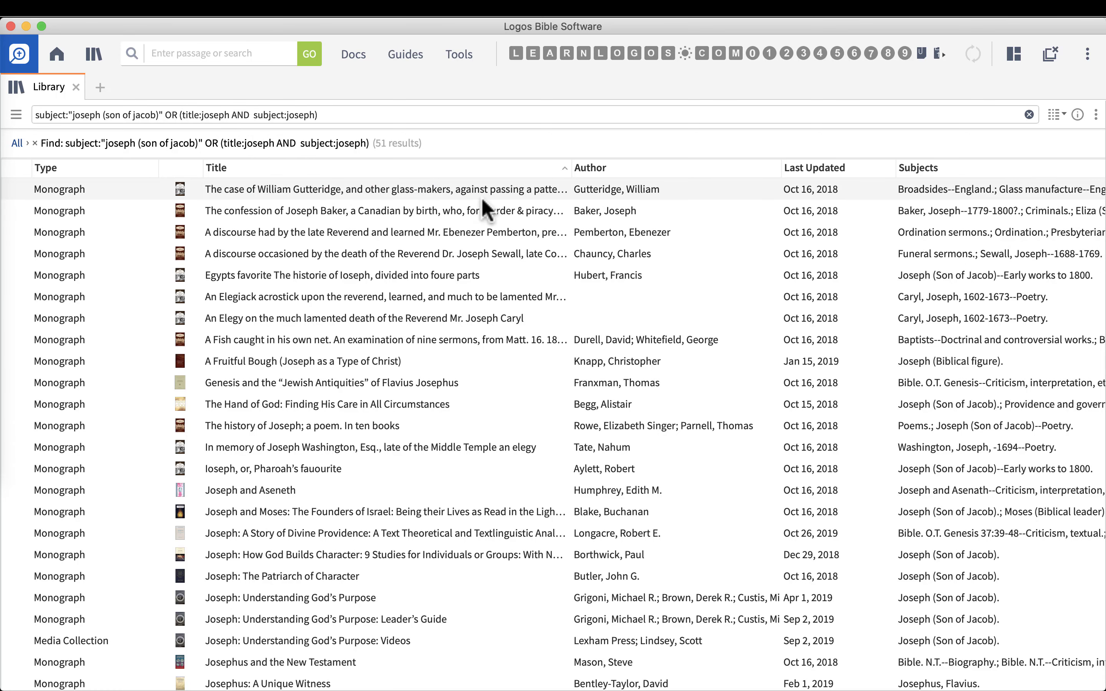
{"action": "scroll", "coordinate": [382, 197], "scroll_direction": "right", "scroll_amount": 2}
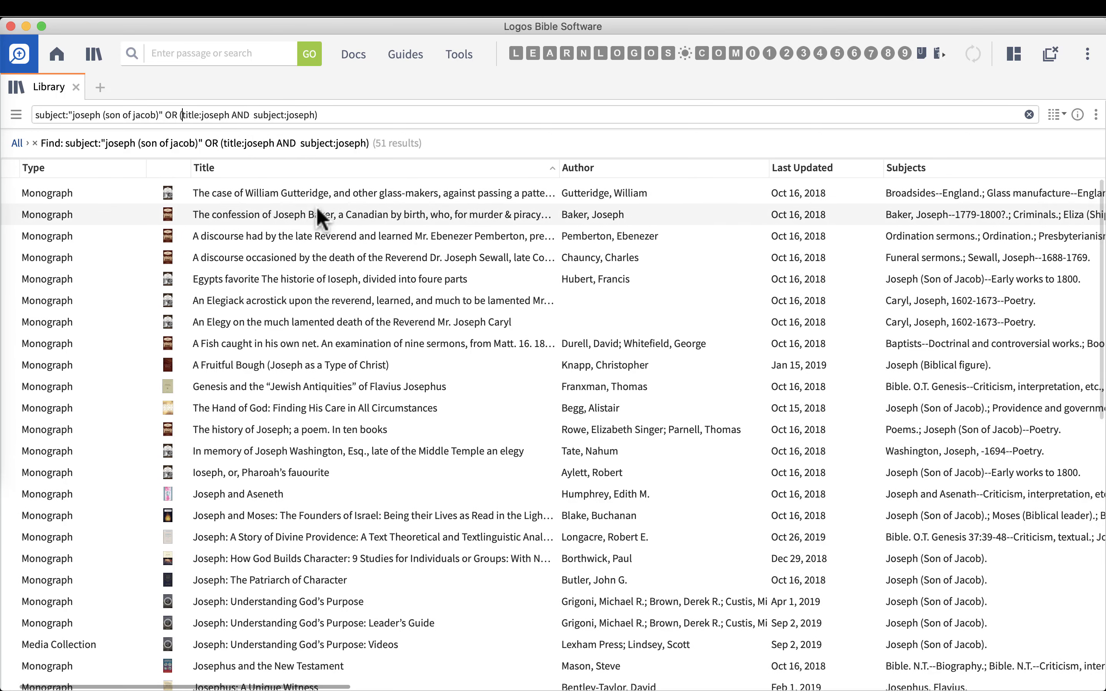
{"action": "scroll", "coordinate": [369, 295], "scroll_direction": "down", "scroll_amount": 1}
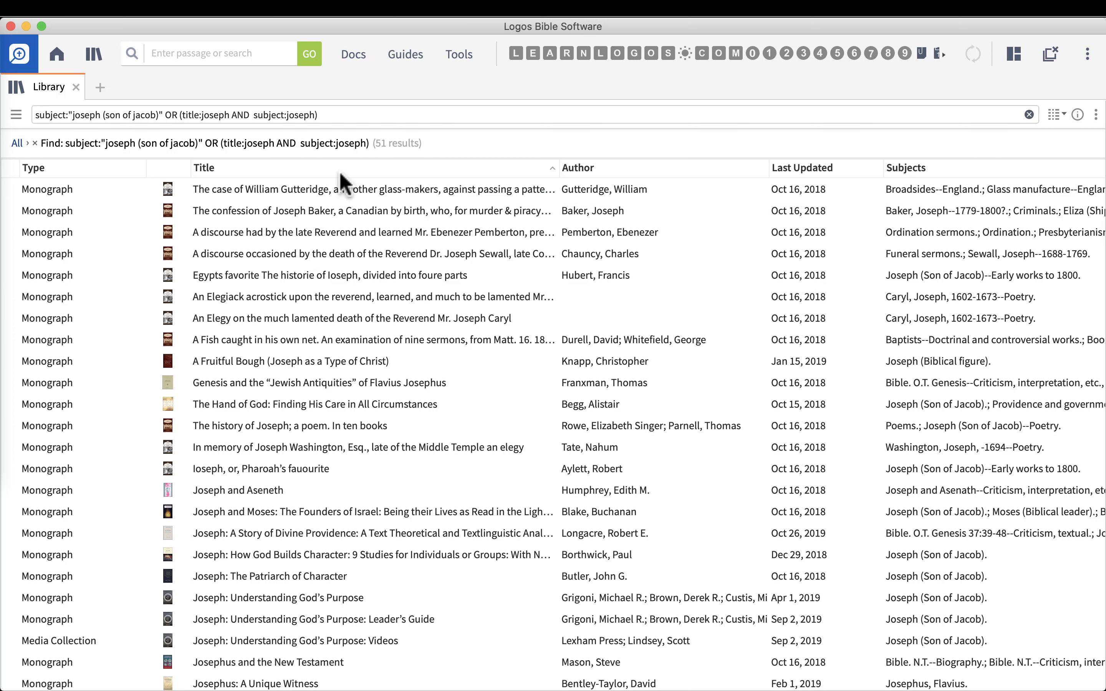
Step: Copy the complete Library filter expression
{"action": "left_click", "coordinate": [296, 115]}
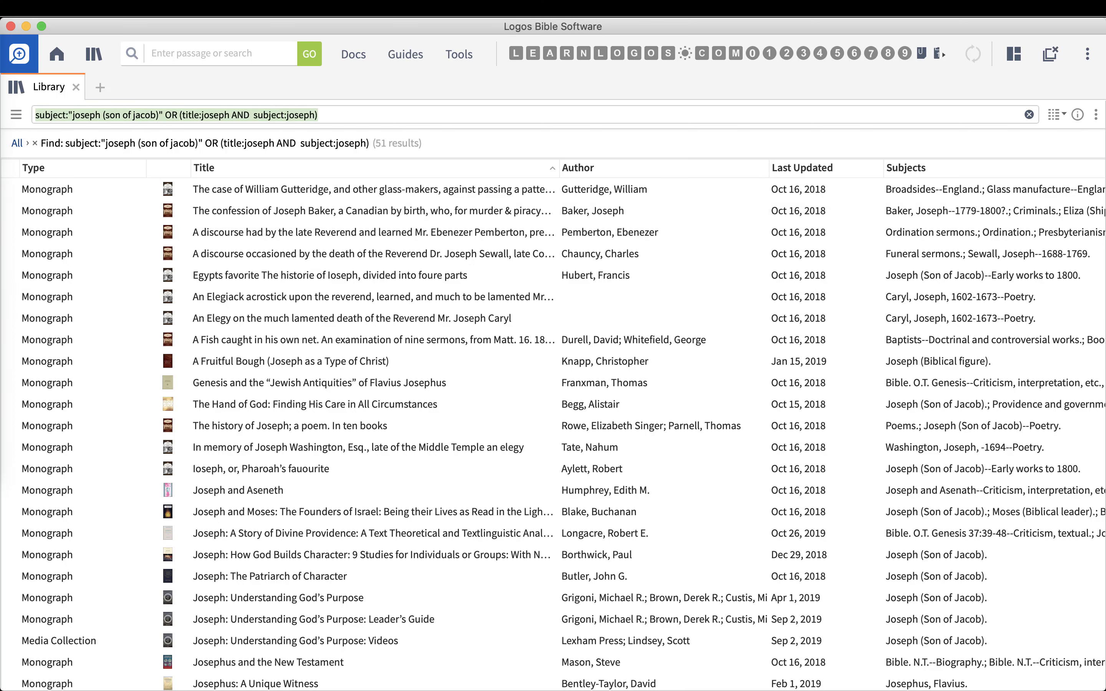
{"action": "right_click", "coordinate": [134, 116]}
{"action": "left_click", "coordinate": [159, 187]}
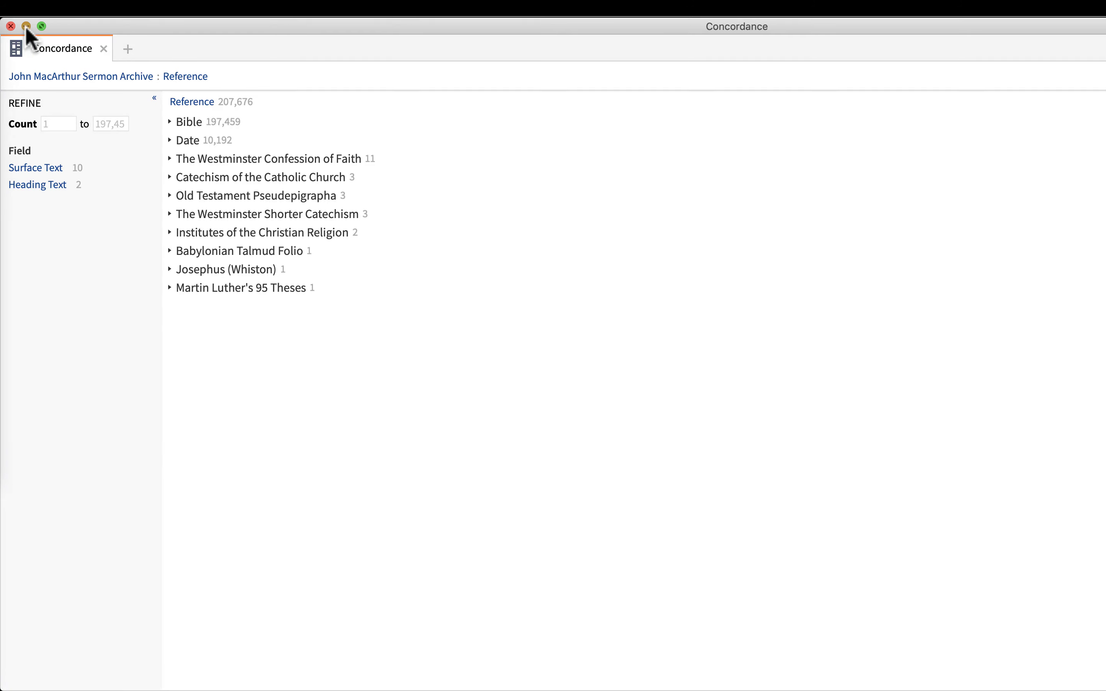
Step: Minimize the Concordance window and open the Collections tool
{"action": "left_click", "coordinate": [26, 26]}
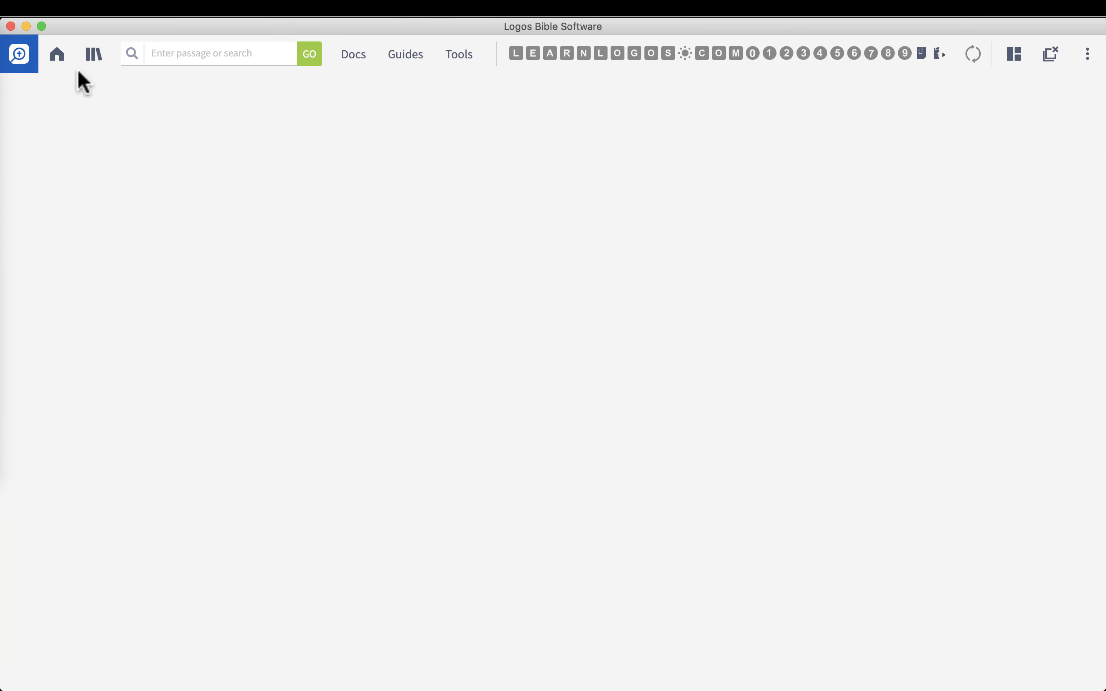
{"action": "left_click", "coordinate": [460, 54]}
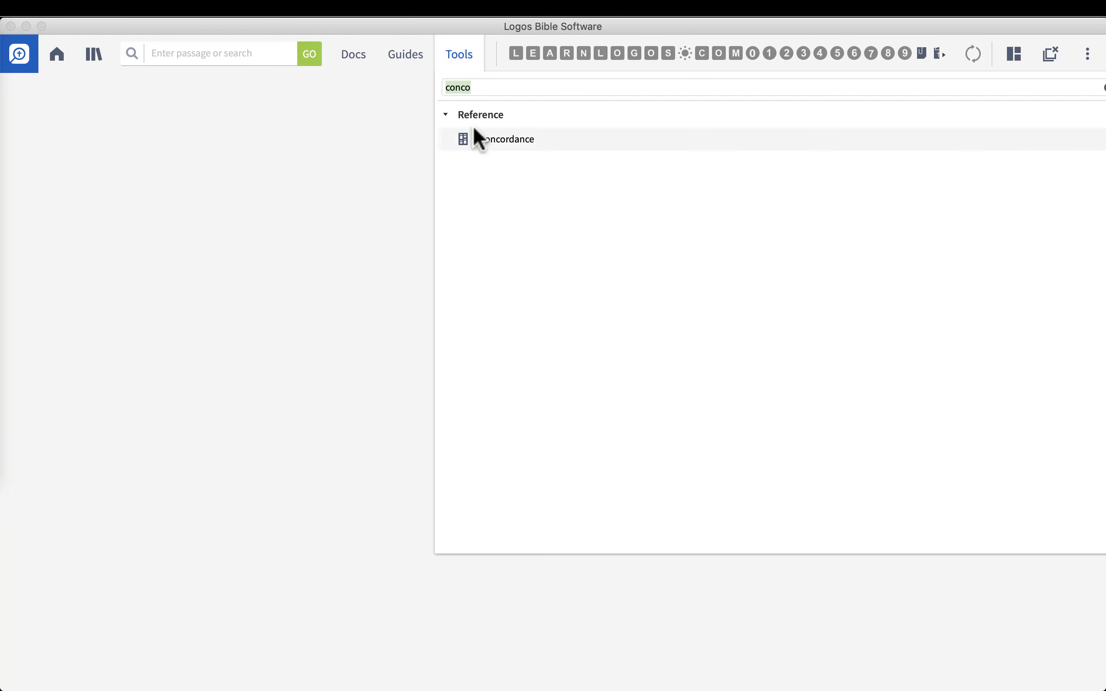
{"action": "type", "text": "collection"}
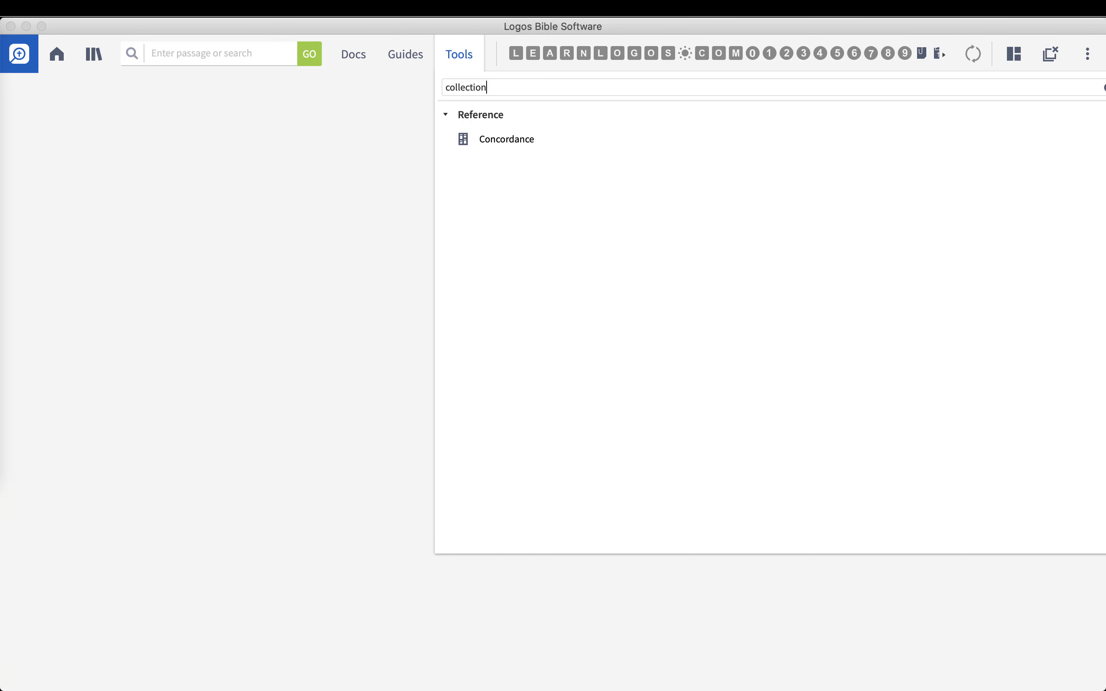
{"action": "type", "text": "s"}
{"action": "left_click", "coordinate": [509, 139]}
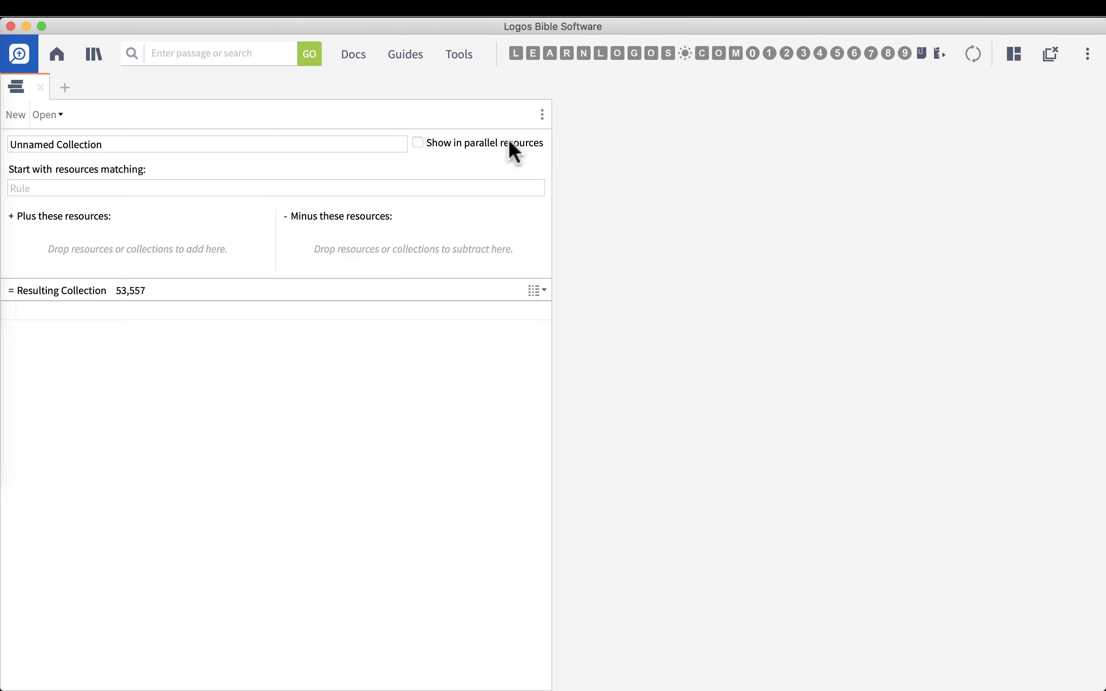
Step: Name the new collection "Books: Joseph, son of Jacob" and paste the copied filter expression as its matching rule
{"action": "left_click", "coordinate": [130, 144]}
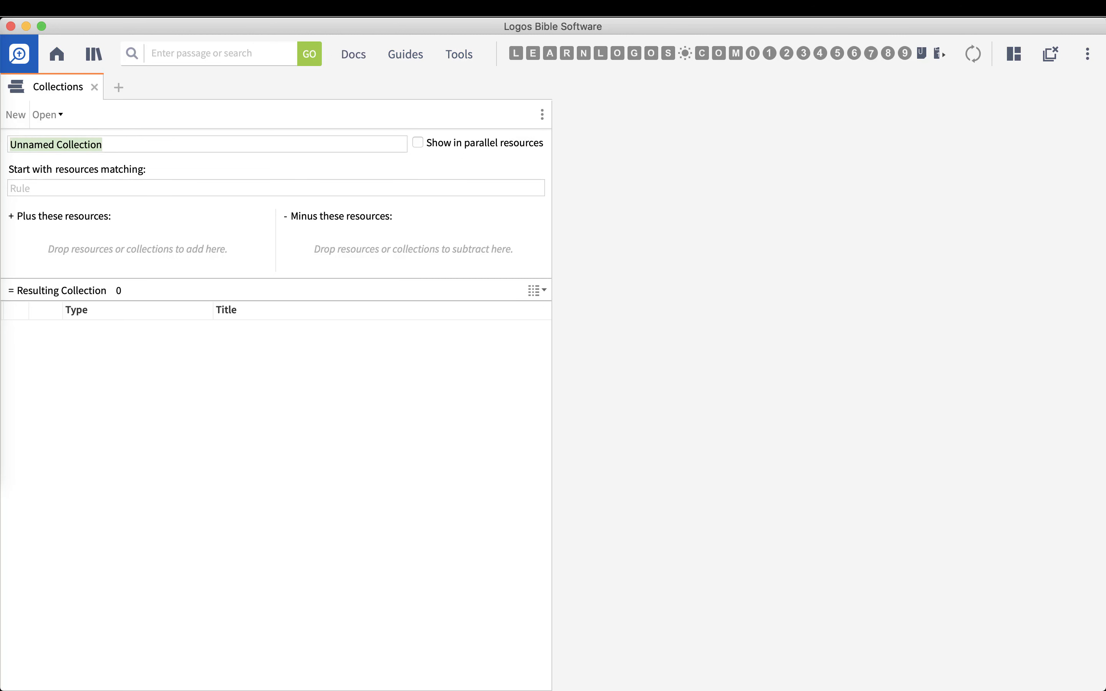
{"action": "type", "text": "Books:"}
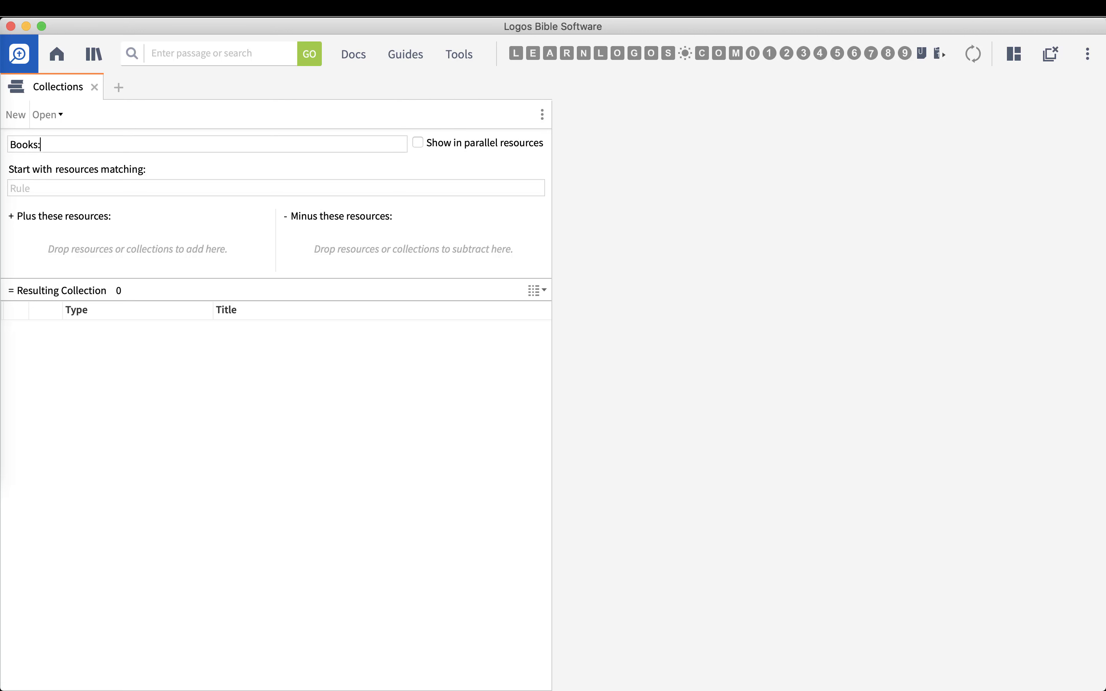
{"action": "type", "text": " Joseph, son of Jacob"}
{"action": "left_click", "coordinate": [18, 188]}
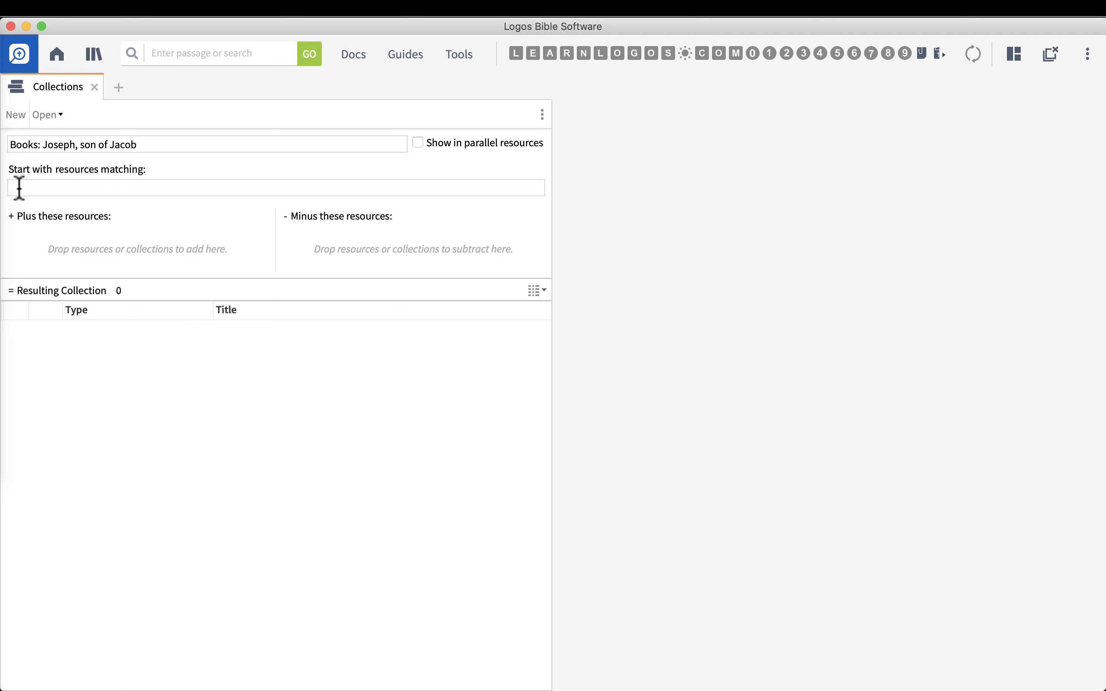
{"action": "right_click", "coordinate": [18, 187]}
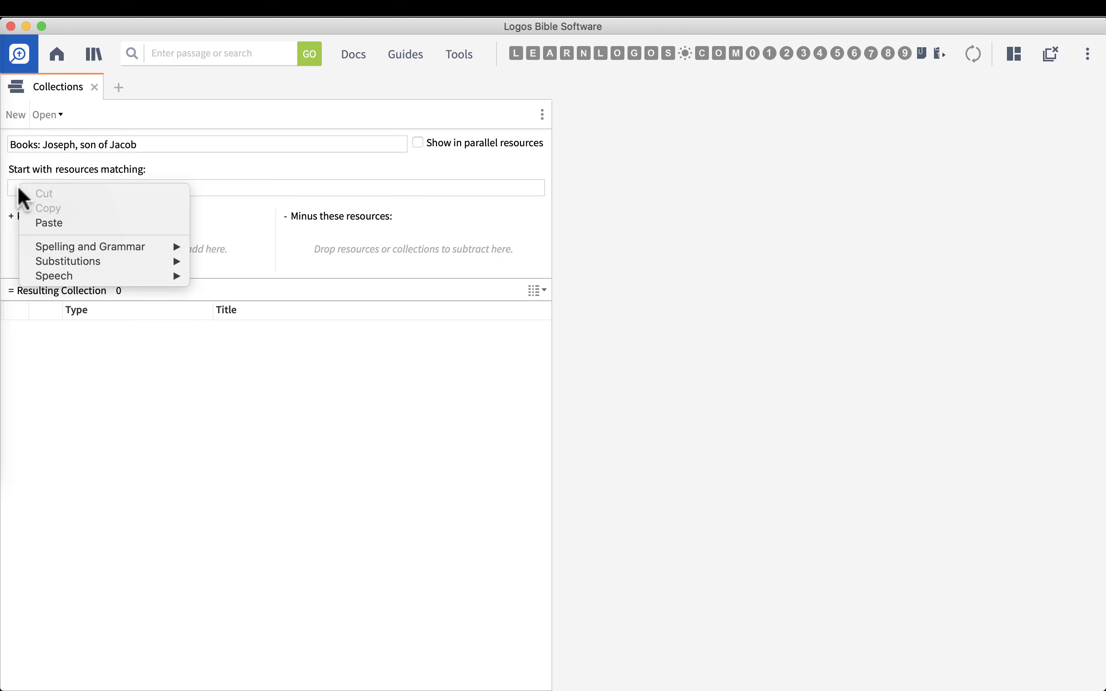
{"action": "left_click", "coordinate": [52, 225]}
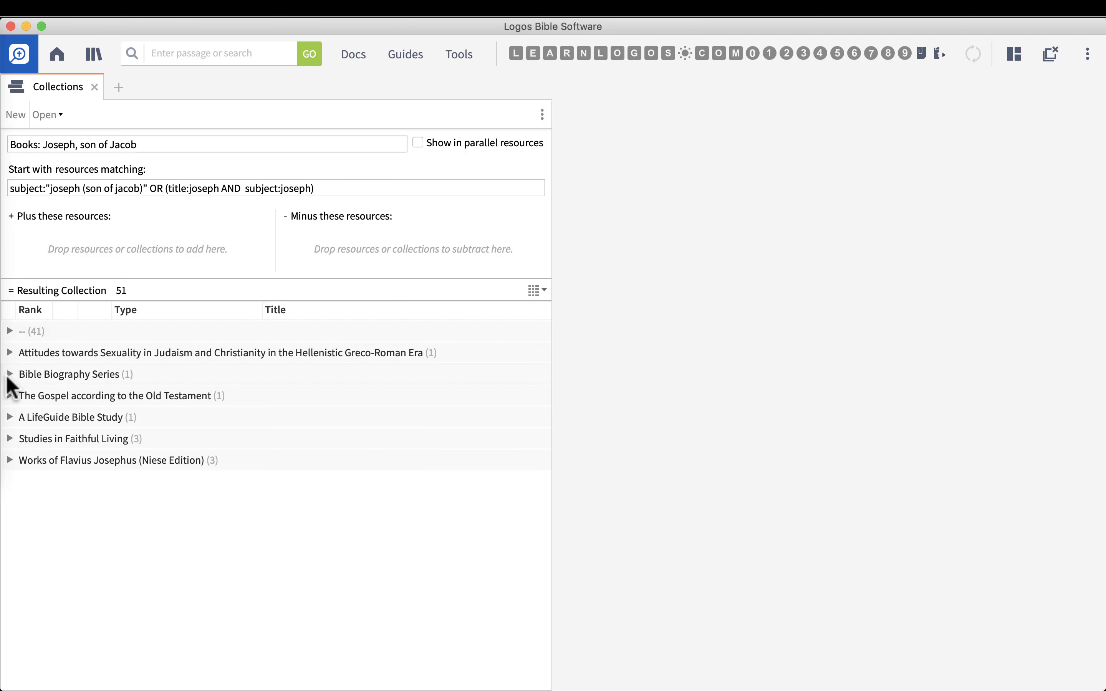
Step: Widen the Collections panel and examine the titles in the series groups from Bible Biography Series through Works of Flavius Josephus
{"action": "left_click", "coordinate": [10, 374]}
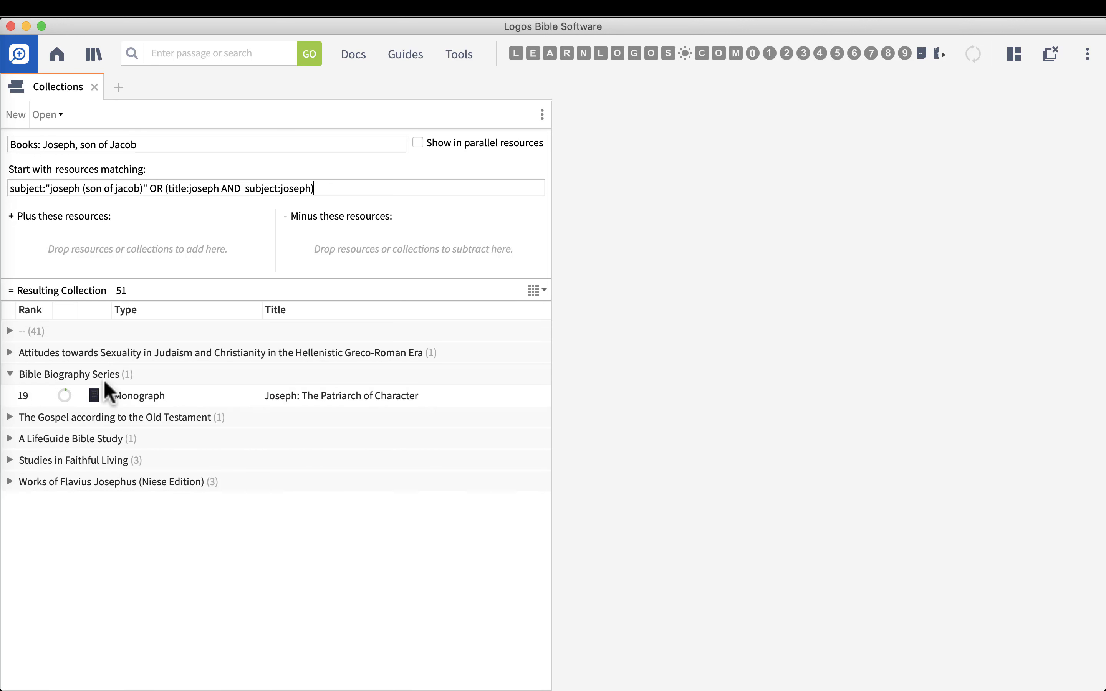
{"action": "left_click", "coordinate": [9, 374]}
{"action": "left_click", "coordinate": [9, 395]}
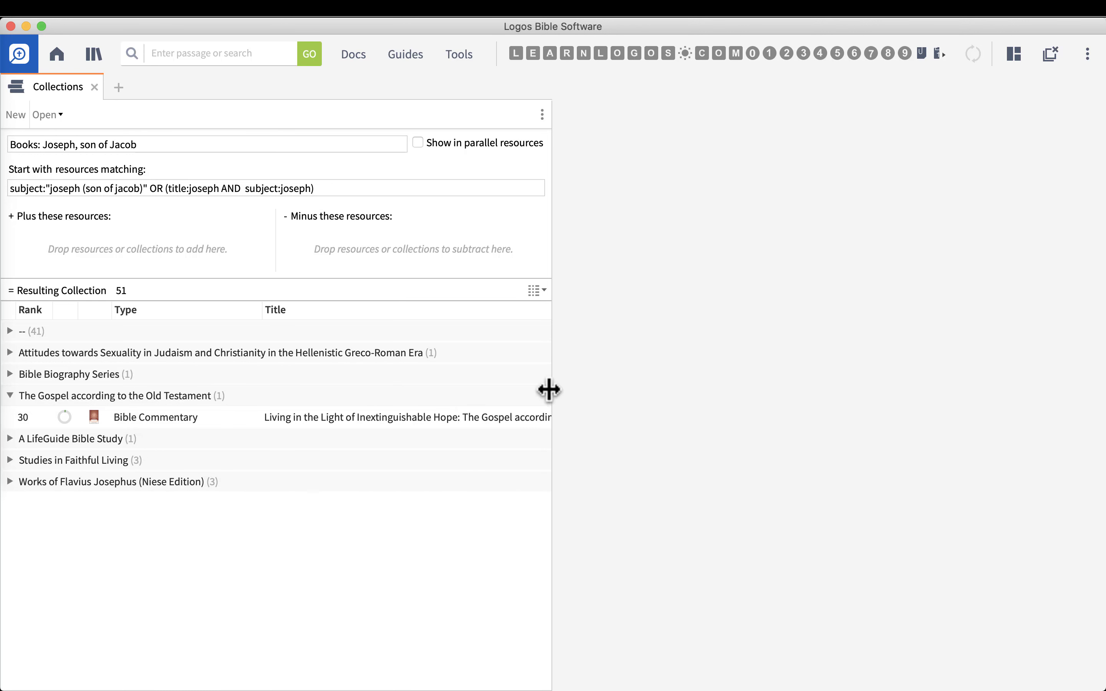
{"action": "left_click_drag", "start_coordinate": [548, 389], "coordinate": [1099, 382]}
{"action": "left_click", "coordinate": [10, 396]}
{"action": "left_click", "coordinate": [10, 417]}
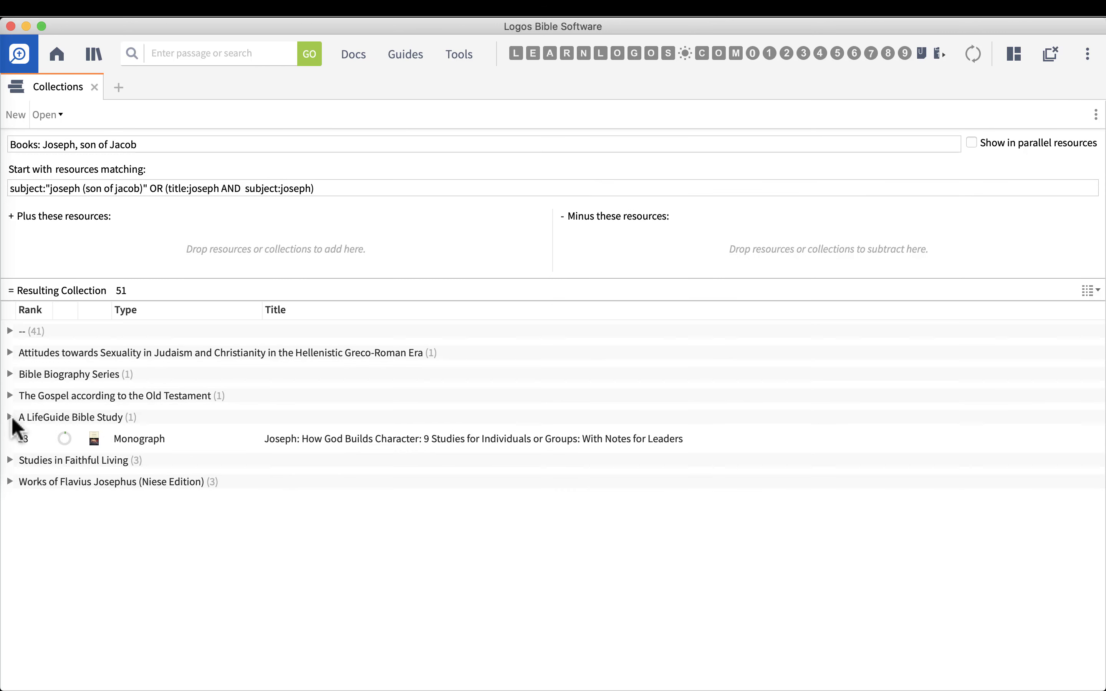
{"action": "left_click", "coordinate": [9, 417]}
{"action": "left_click", "coordinate": [10, 439]}
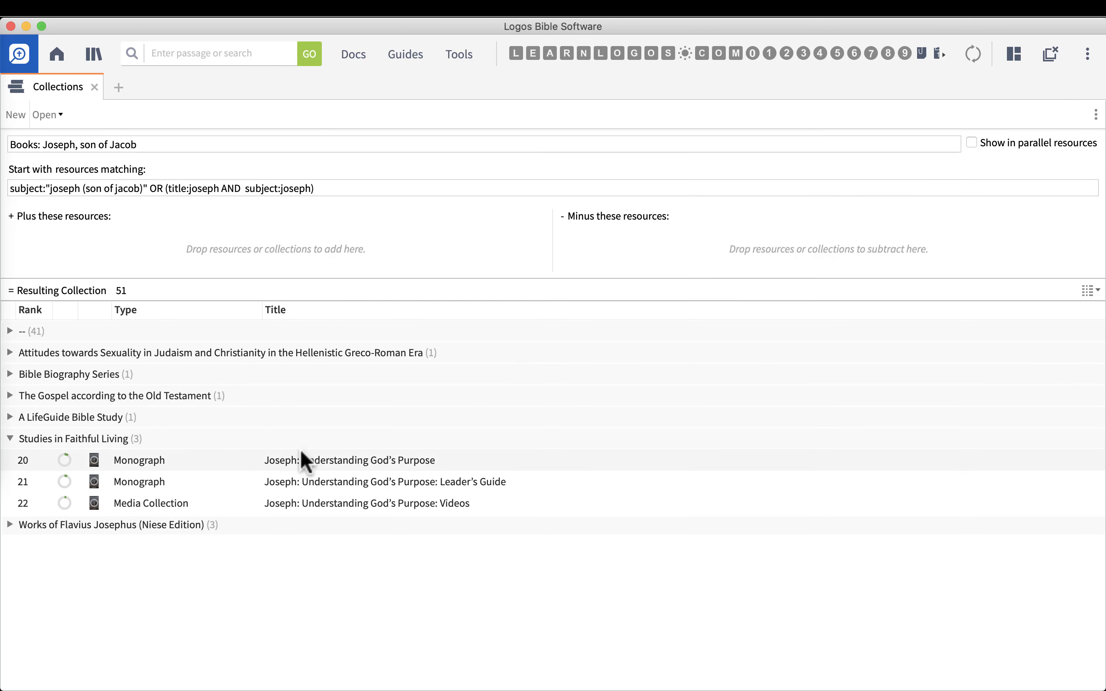
{"action": "left_click", "coordinate": [9, 439]}
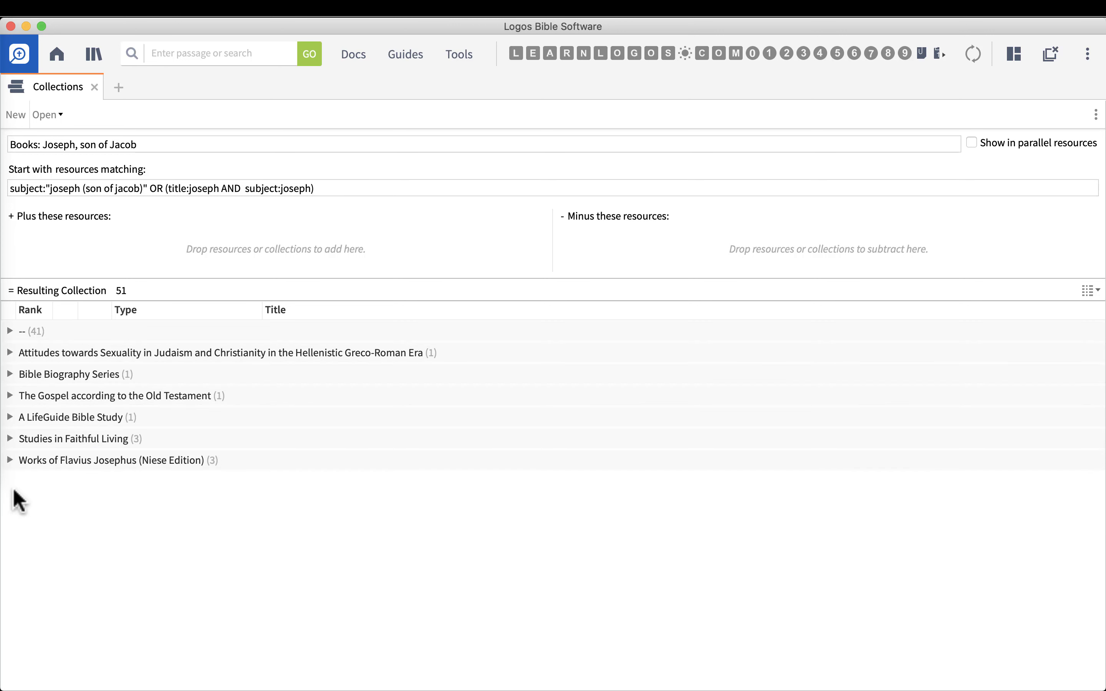
{"action": "left_click", "coordinate": [10, 460]}
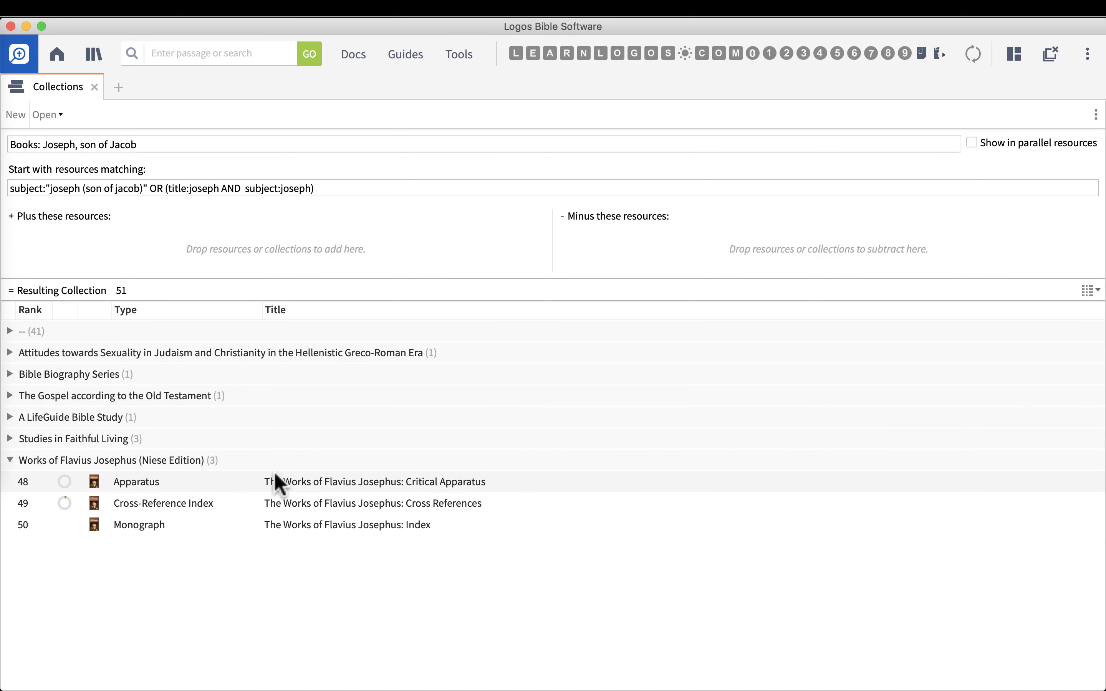
Step: Exclude Josephus resources by adding -subject:josephus to the end of the collection's rule
{"action": "left_click", "coordinate": [327, 188]}
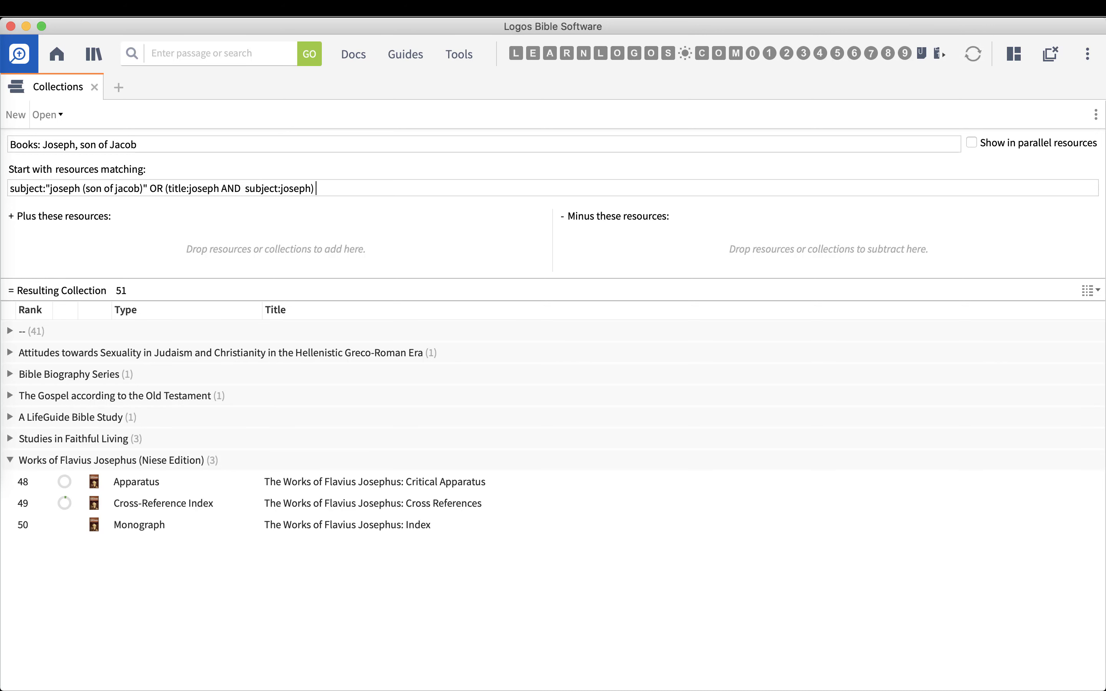
{"action": "type", "text": "-subject"}
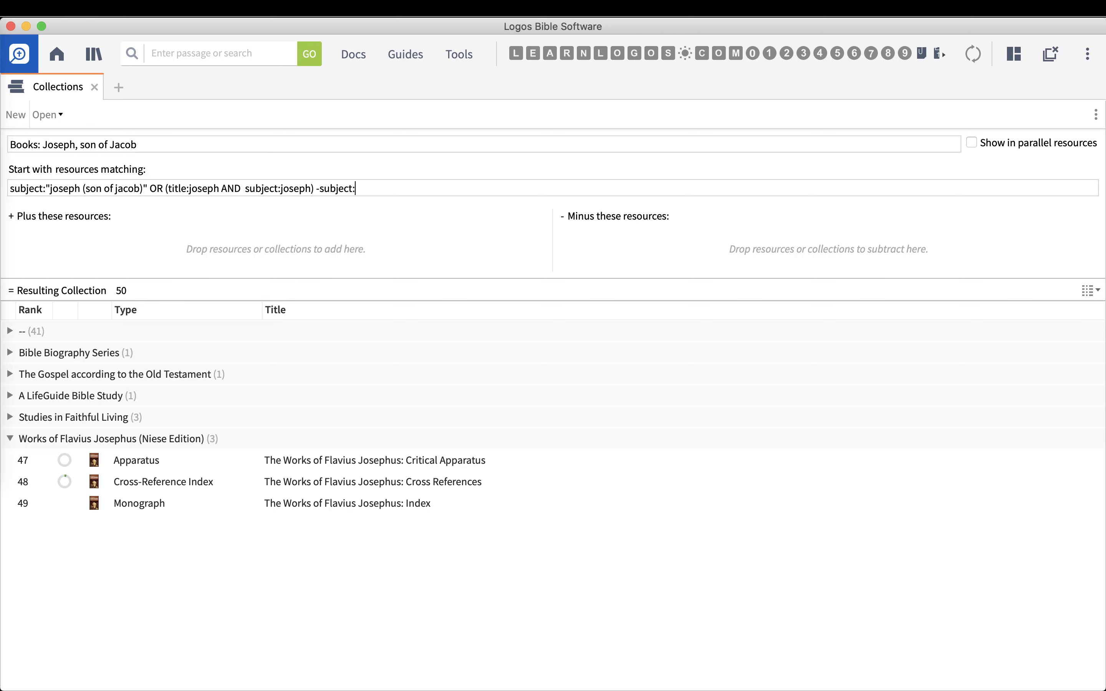
{"action": "type", "text": ":josephus"}
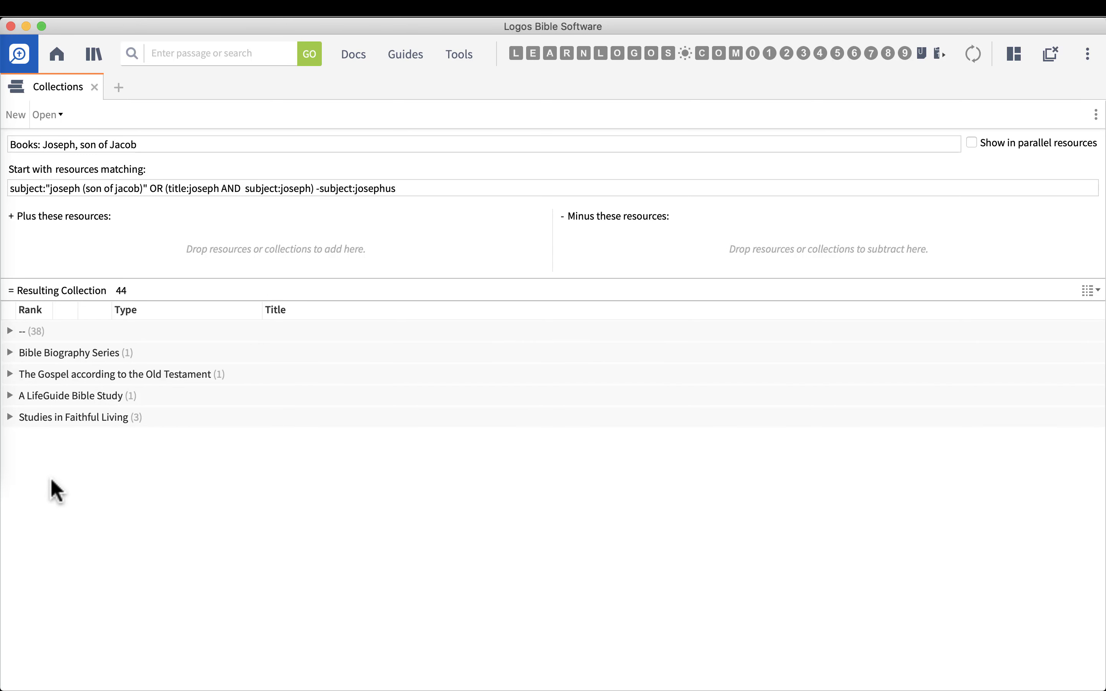
Step: Expand the group without a series and subtract its first three unrelated monographs from the collection individually
{"action": "left_click", "coordinate": [10, 331]}
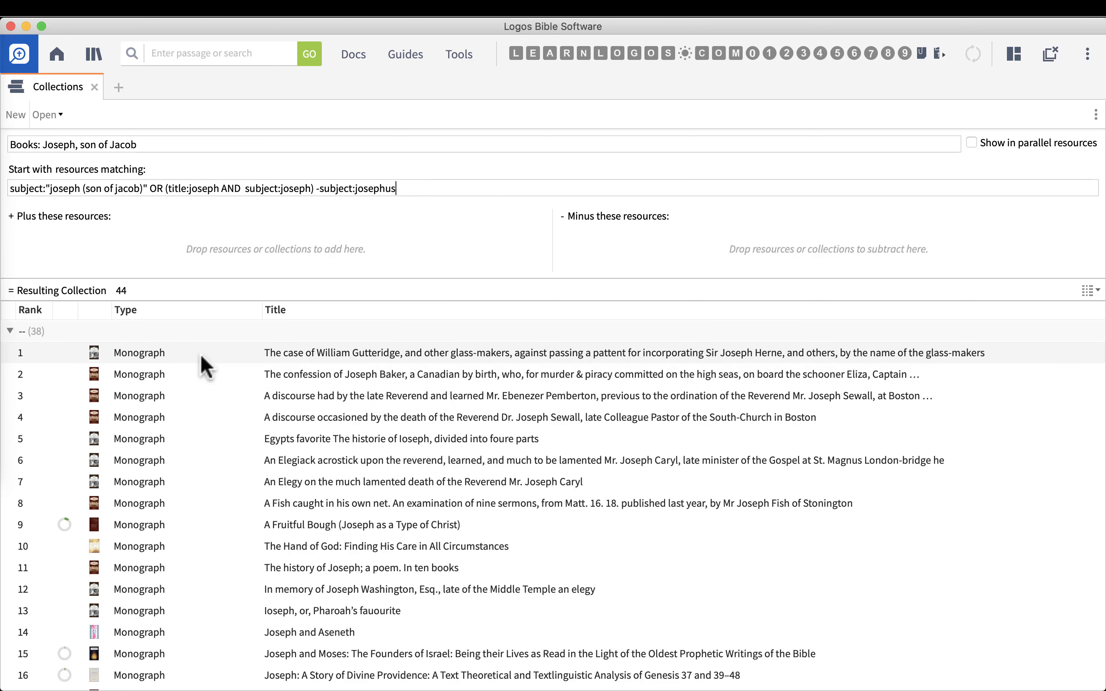
{"action": "left_click_drag", "start_coordinate": [206, 364], "coordinate": [726, 238]}
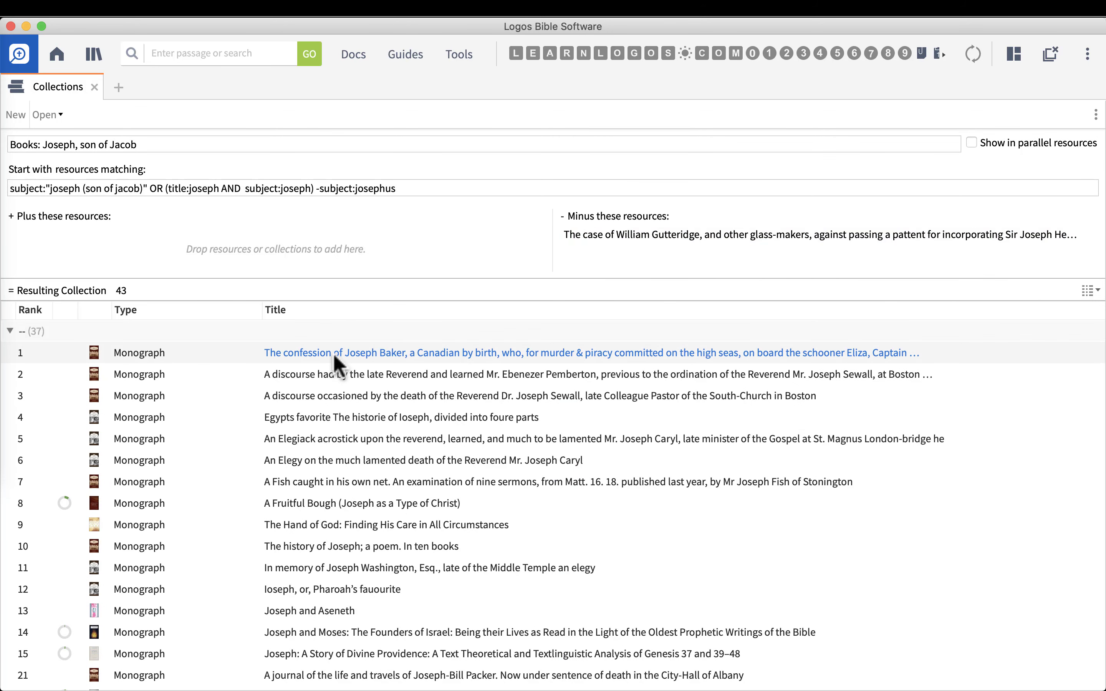
{"action": "left_click_drag", "start_coordinate": [334, 361], "coordinate": [678, 235]}
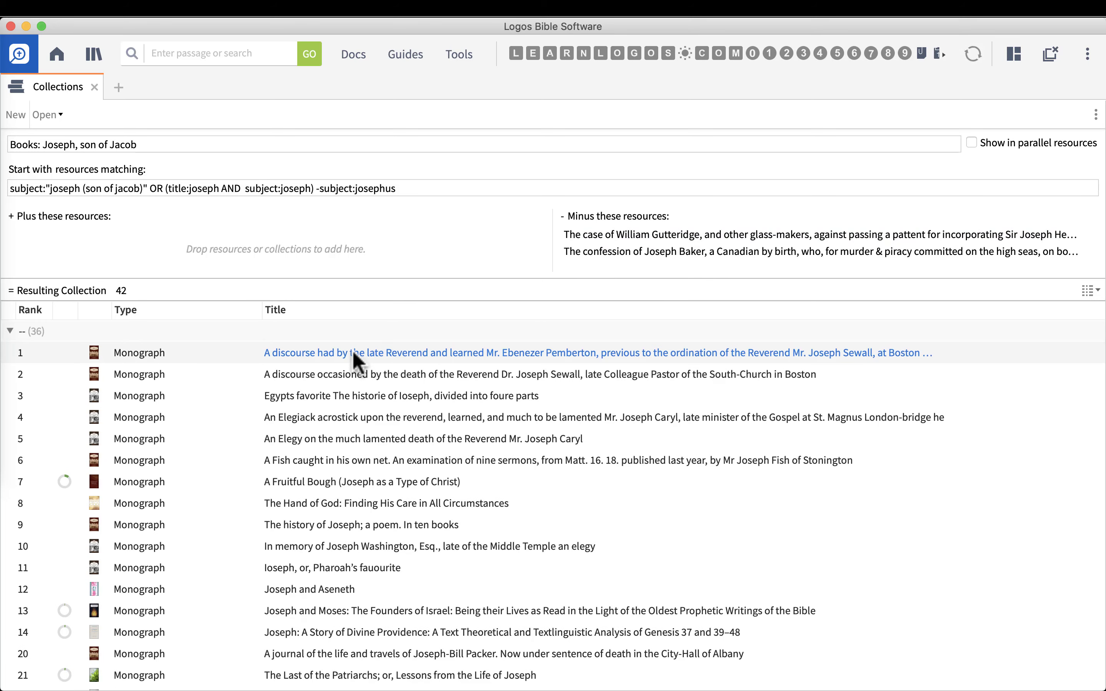
{"action": "left_click_drag", "start_coordinate": [353, 351], "coordinate": [717, 232]}
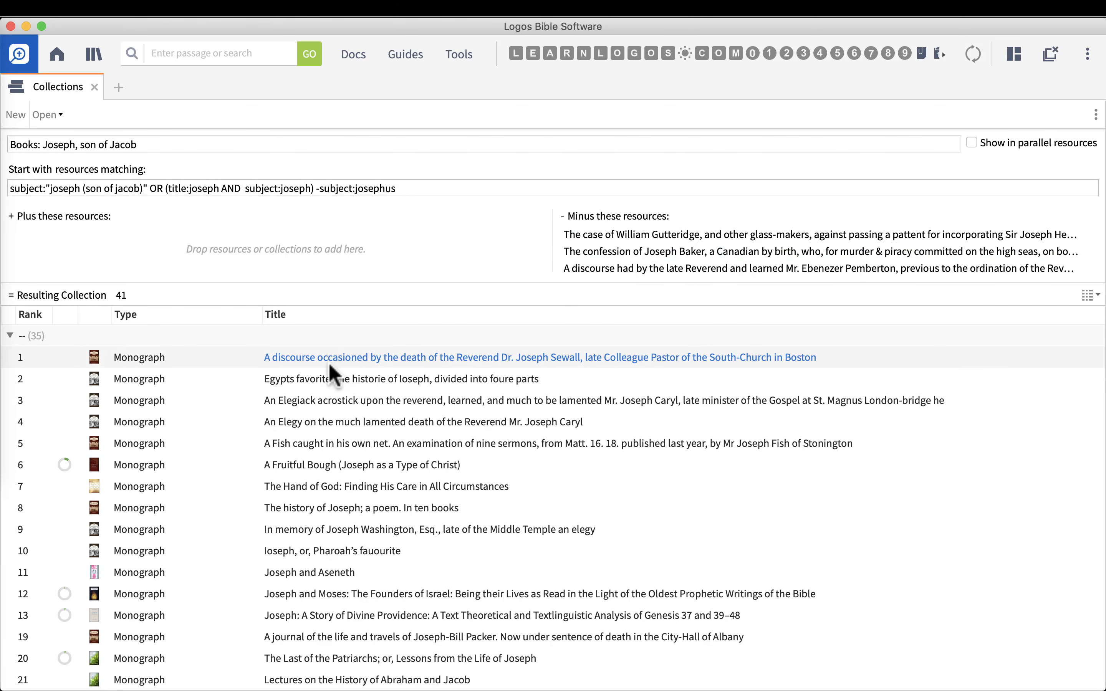
Step: Remove all three monographs from the subtracted resources and look further down the resulting collection
{"action": "left_click", "coordinate": [1091, 235]}
{"action": "left_click", "coordinate": [1091, 235]}
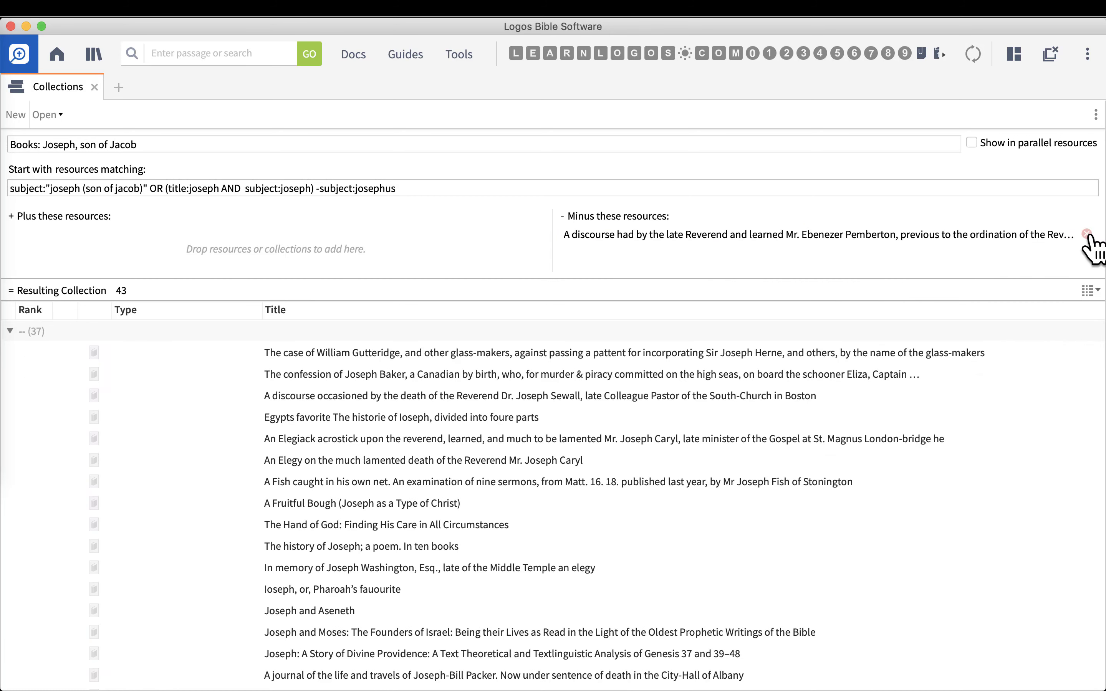
{"action": "left_click", "coordinate": [1092, 235]}
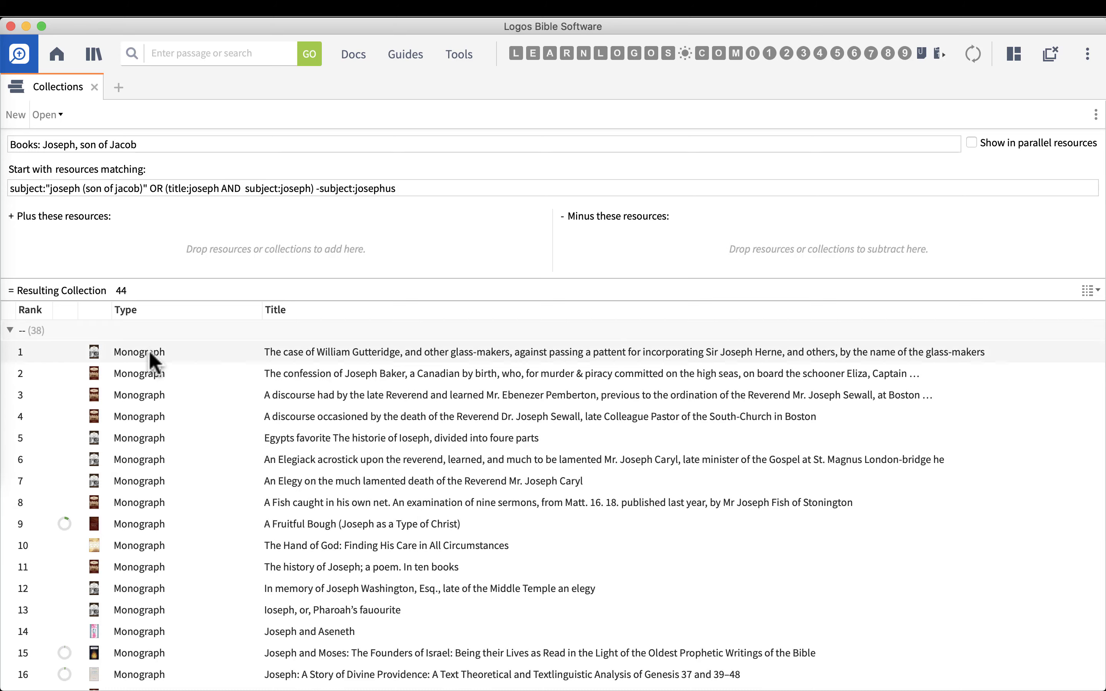
{"action": "scroll", "coordinate": [148, 351], "scroll_direction": "down", "scroll_amount": 2}
{"action": "scroll", "coordinate": [150, 353], "scroll_direction": "down", "scroll_amount": 1}
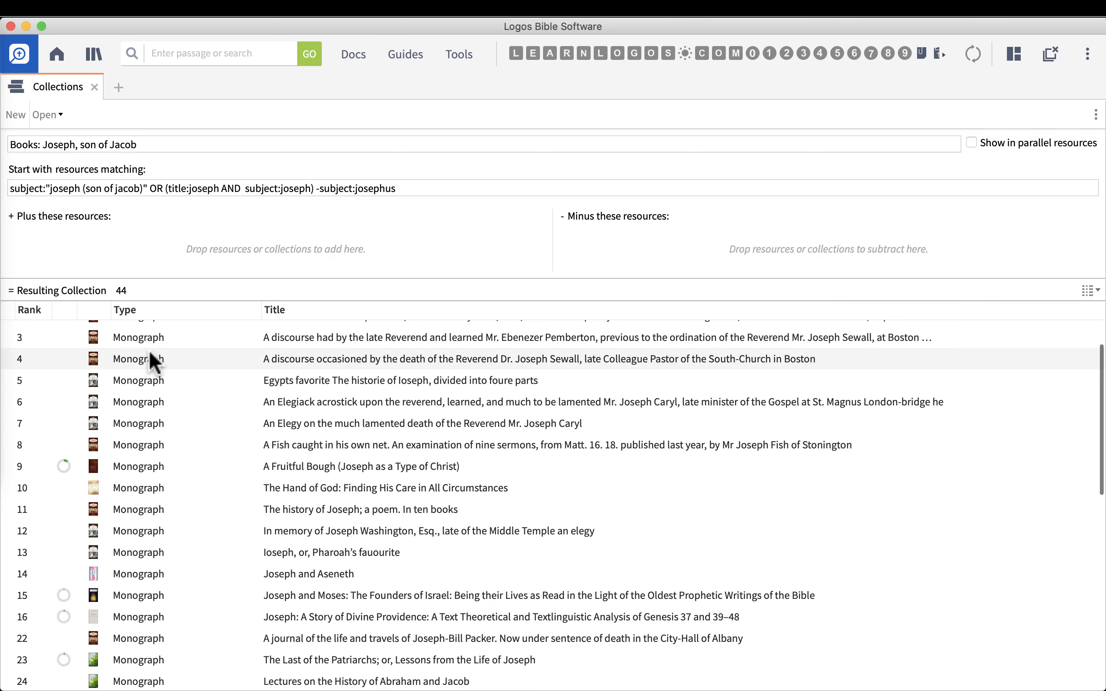
Step: Exclude the Text Creation resources by adding -publisher:text to the end of the collection's rule
{"action": "scroll", "coordinate": [150, 352], "scroll_direction": "down", "scroll_amount": 3}
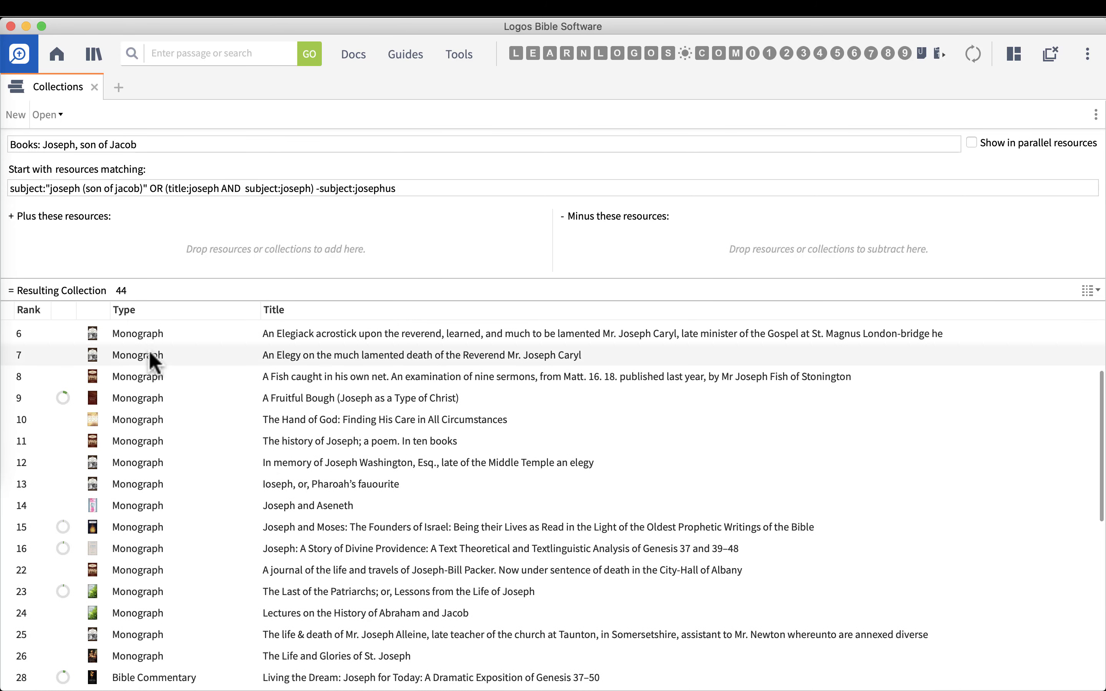
{"action": "scroll", "coordinate": [150, 353], "scroll_direction": "down", "scroll_amount": 2}
{"action": "scroll", "coordinate": [149, 353], "scroll_direction": "up", "scroll_amount": 3}
{"action": "scroll", "coordinate": [153, 361], "scroll_direction": "up", "scroll_amount": 3}
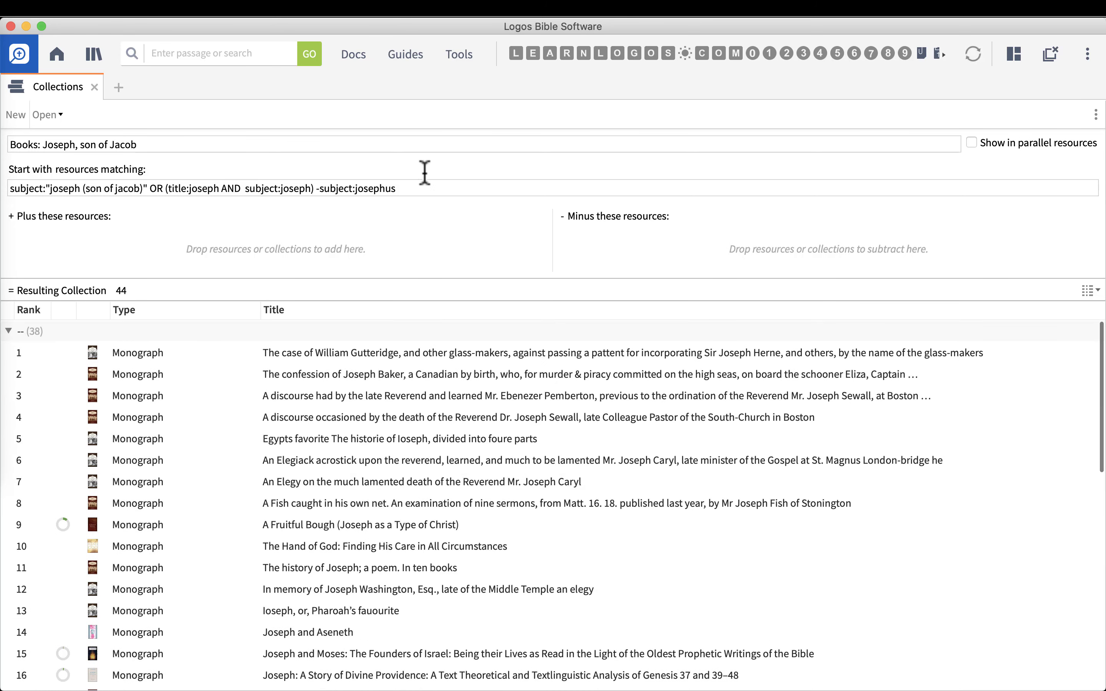
{"action": "left_click", "coordinate": [412, 188]}
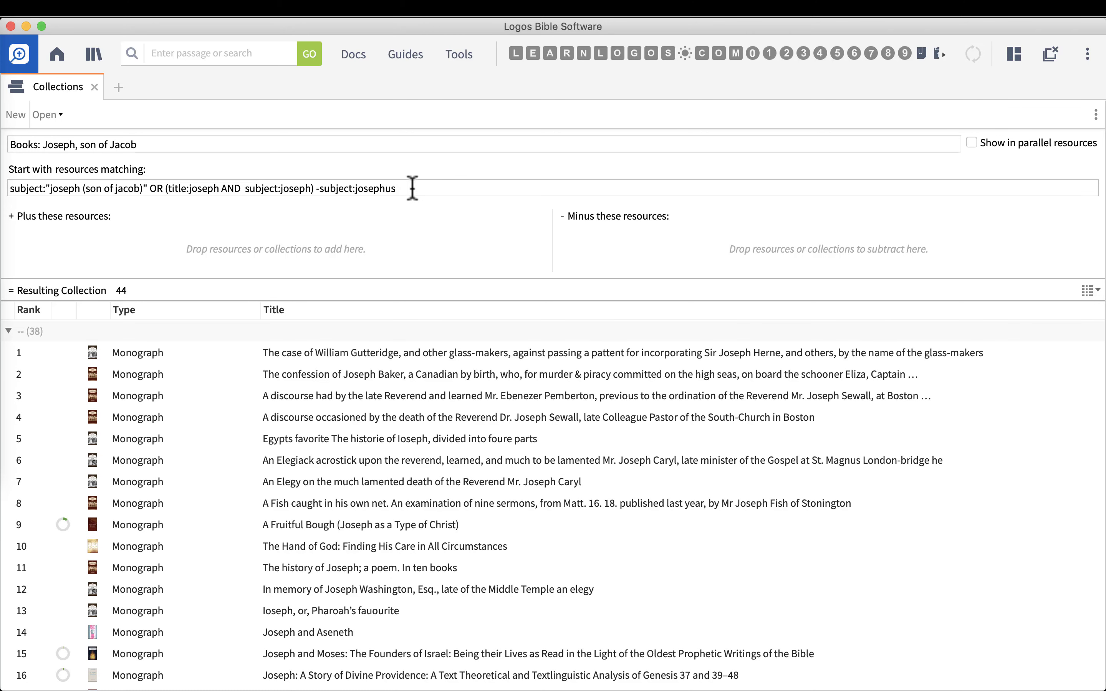
{"action": "type", "text": "ub"}
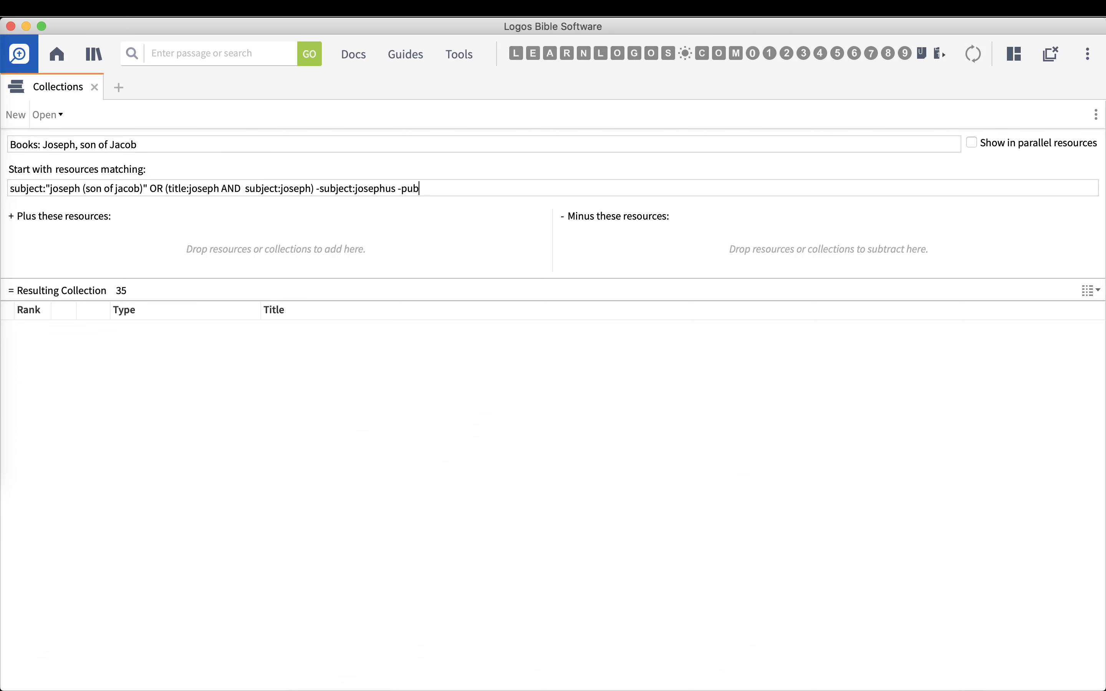
{"action": "type", "text": "lisher:text"}
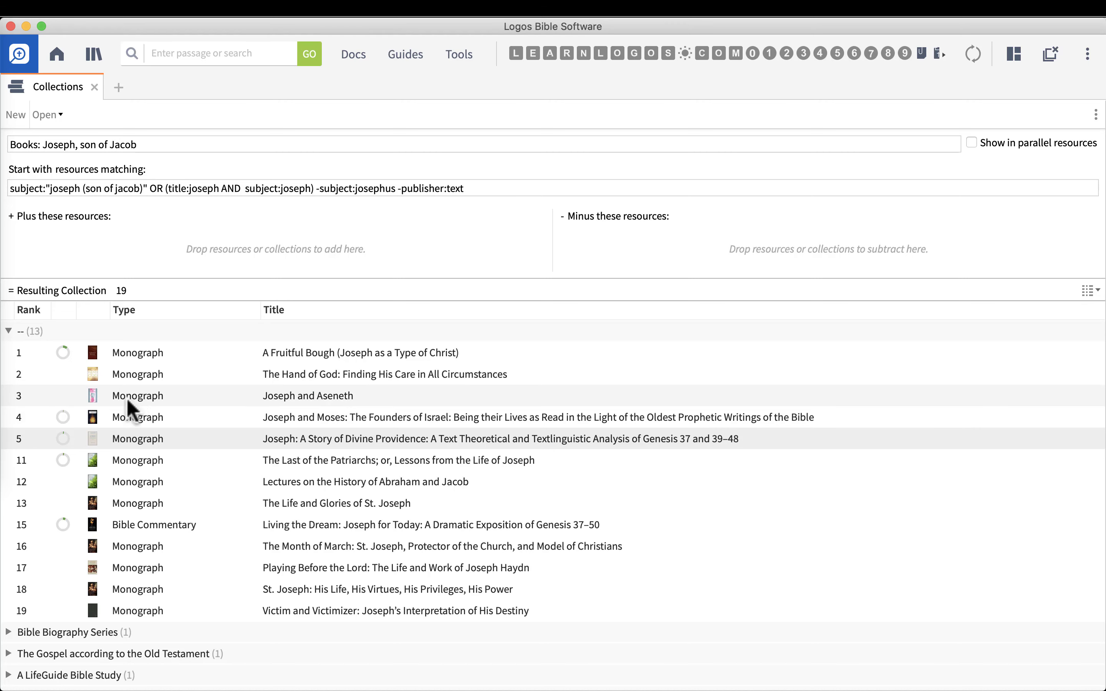
Step: Open Joseph and Aseneth from the collection, check its introduction, then close it and return to the Collections window
{"action": "left_click", "coordinate": [301, 395]}
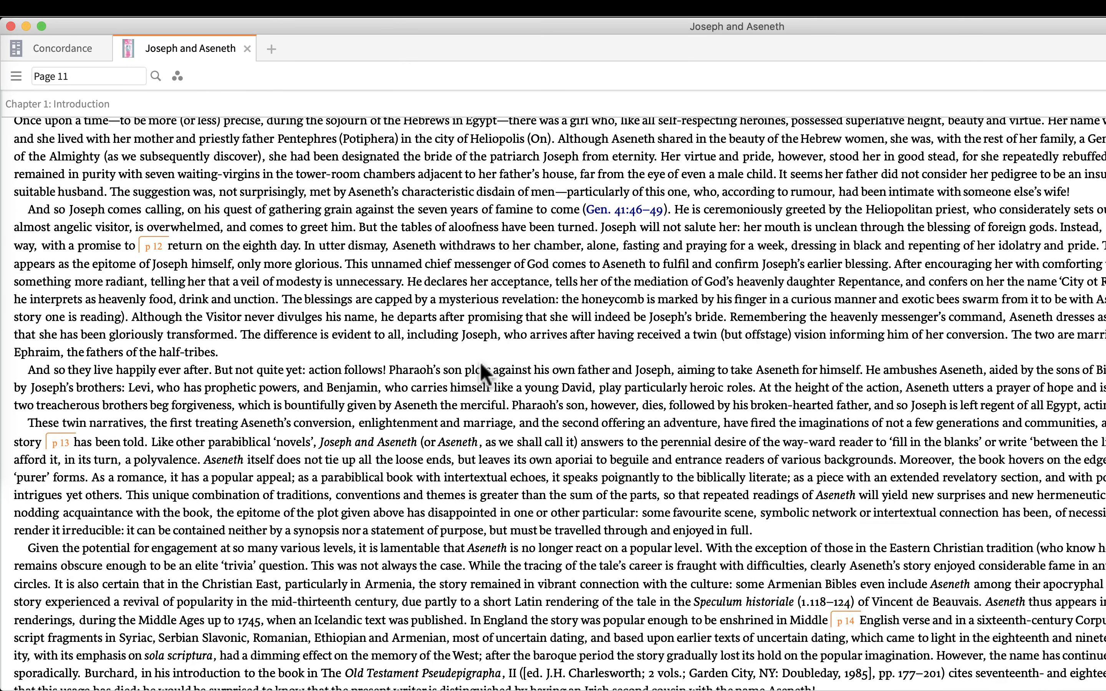
{"action": "scroll", "coordinate": [366, 373], "scroll_direction": "up", "scroll_amount": 5}
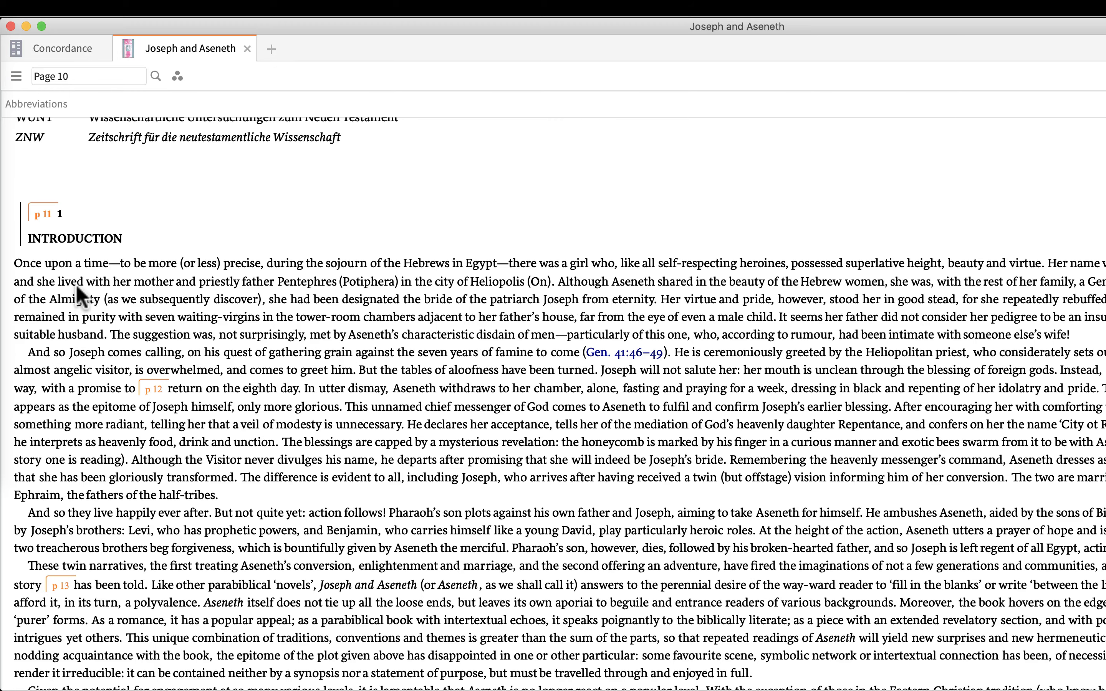
{"action": "left_click", "coordinate": [247, 48]}
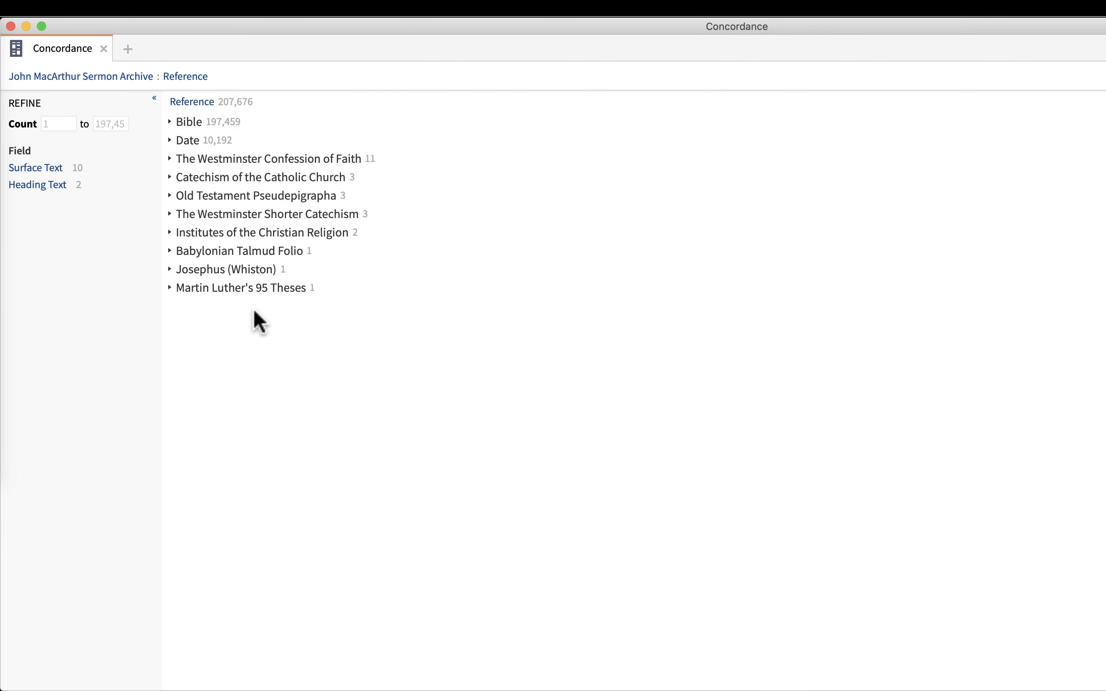
{"action": "left_click", "coordinate": [208, 10]}
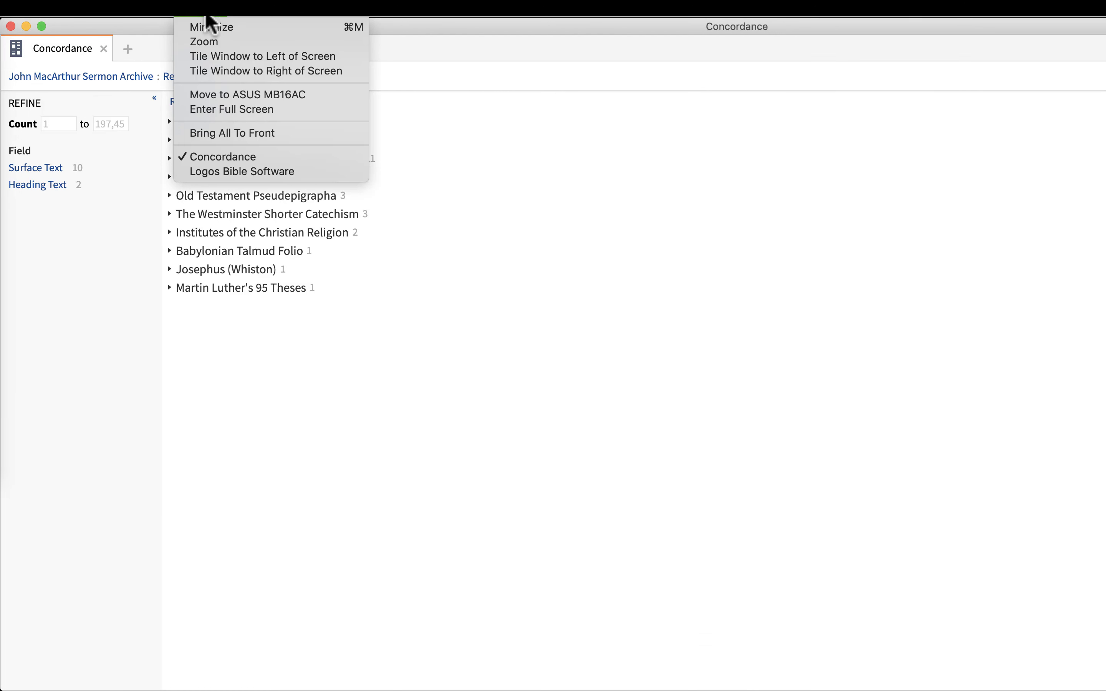
{"action": "left_click", "coordinate": [215, 172]}
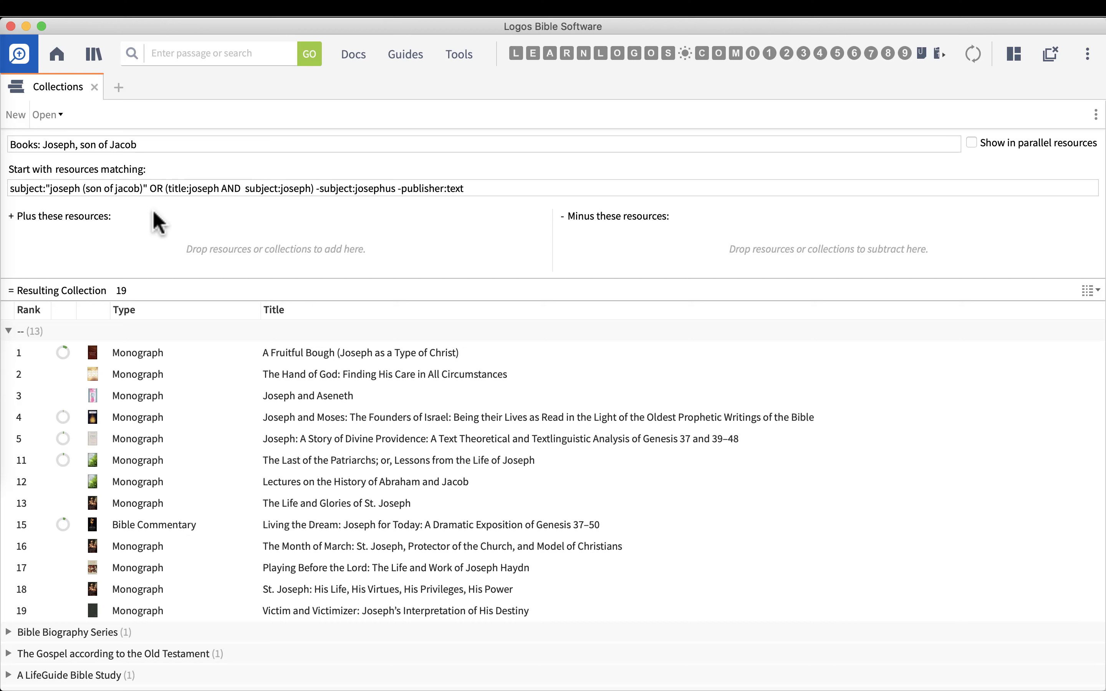
Step: Examine the series, author and further detail columns of the resources in the Joseph collection
{"action": "left_click", "coordinate": [135, 144]}
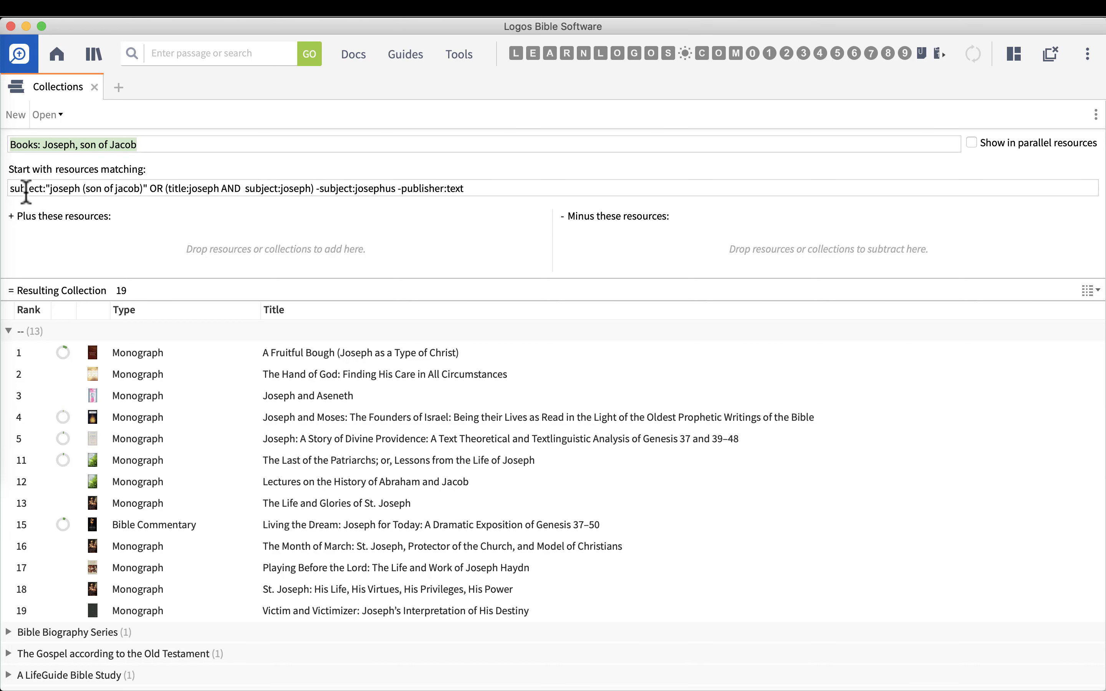
{"action": "scroll", "coordinate": [467, 573], "scroll_direction": "right", "scroll_amount": 15}
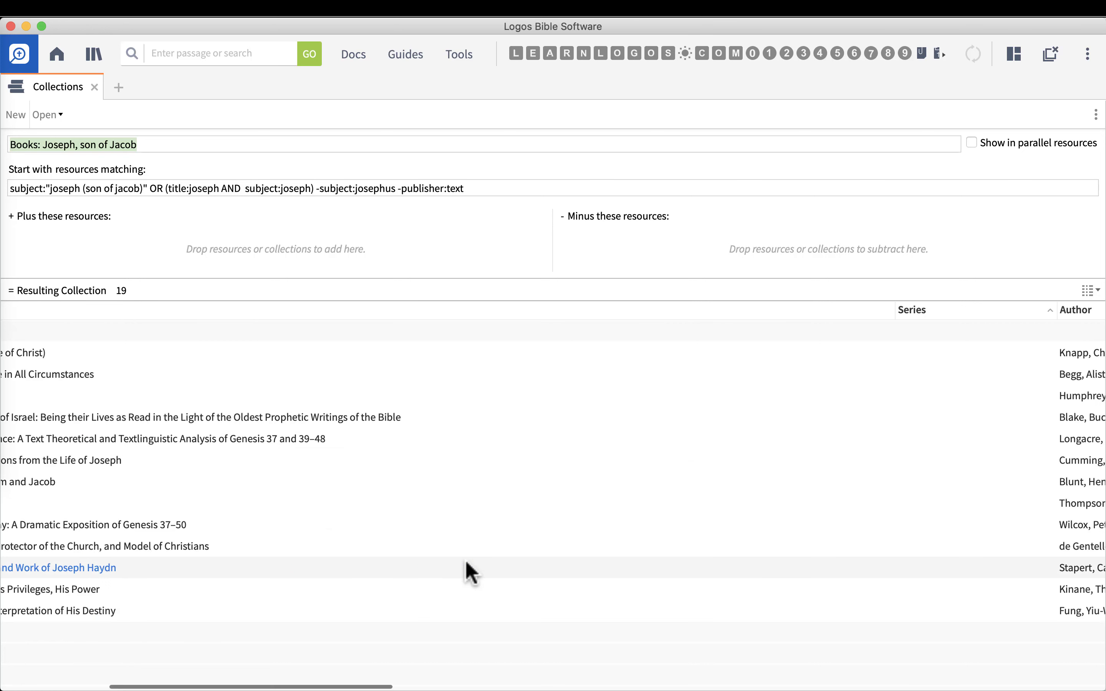
{"action": "scroll", "coordinate": [466, 562], "scroll_direction": "right", "scroll_amount": 20}
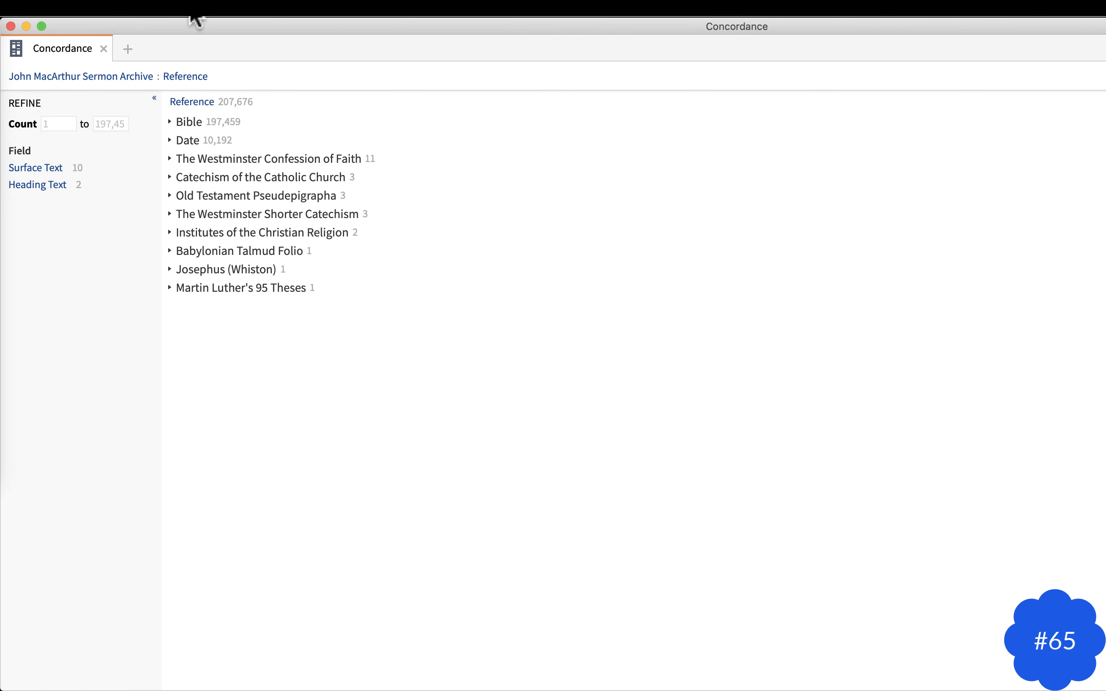
Step: Find the Commandments of the Law interactive with the search "command" and open it across the whole main window
{"action": "left_click", "coordinate": [194, 17]}
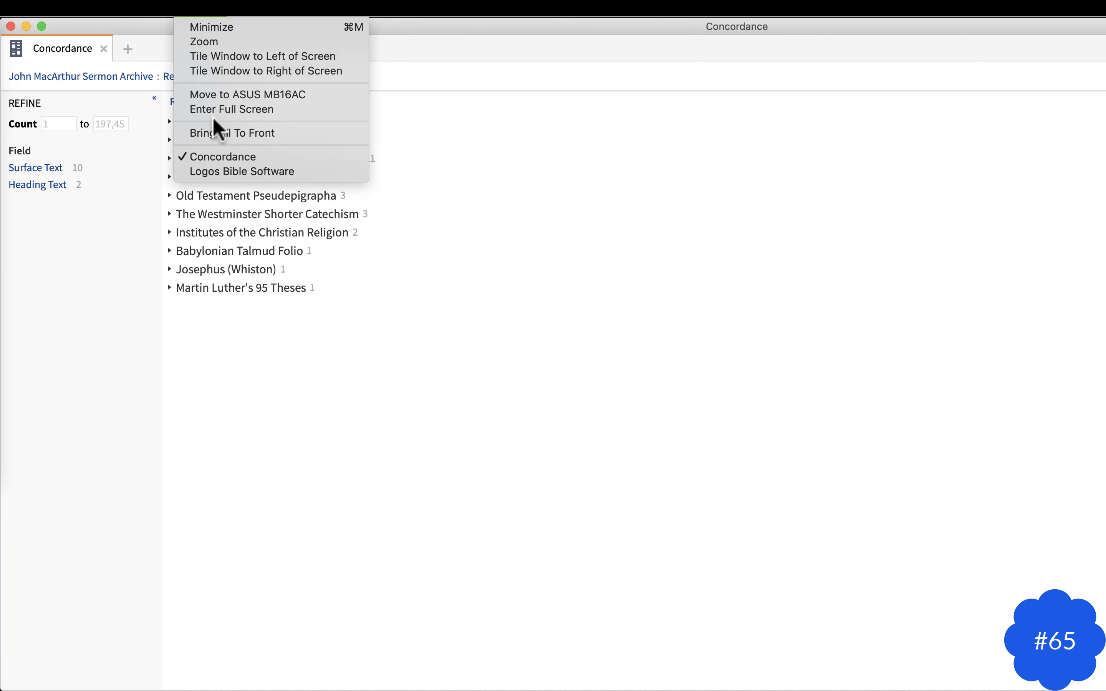
{"action": "left_click", "coordinate": [227, 171]}
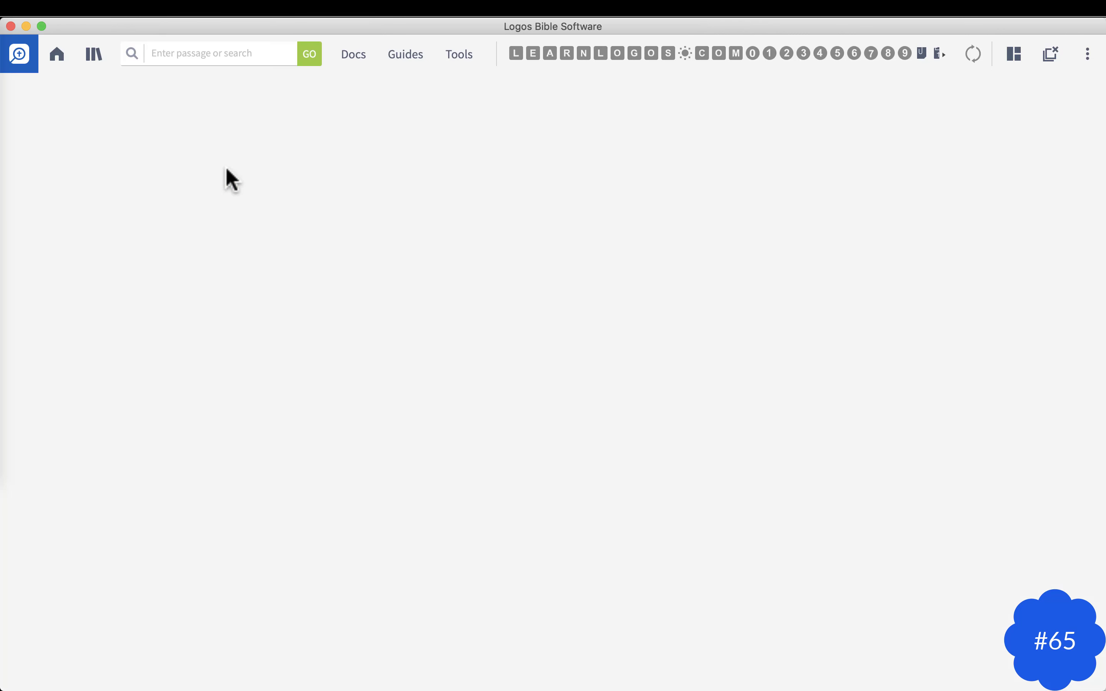
{"action": "left_click", "coordinate": [459, 54]}
{"action": "type", "text": "command"}
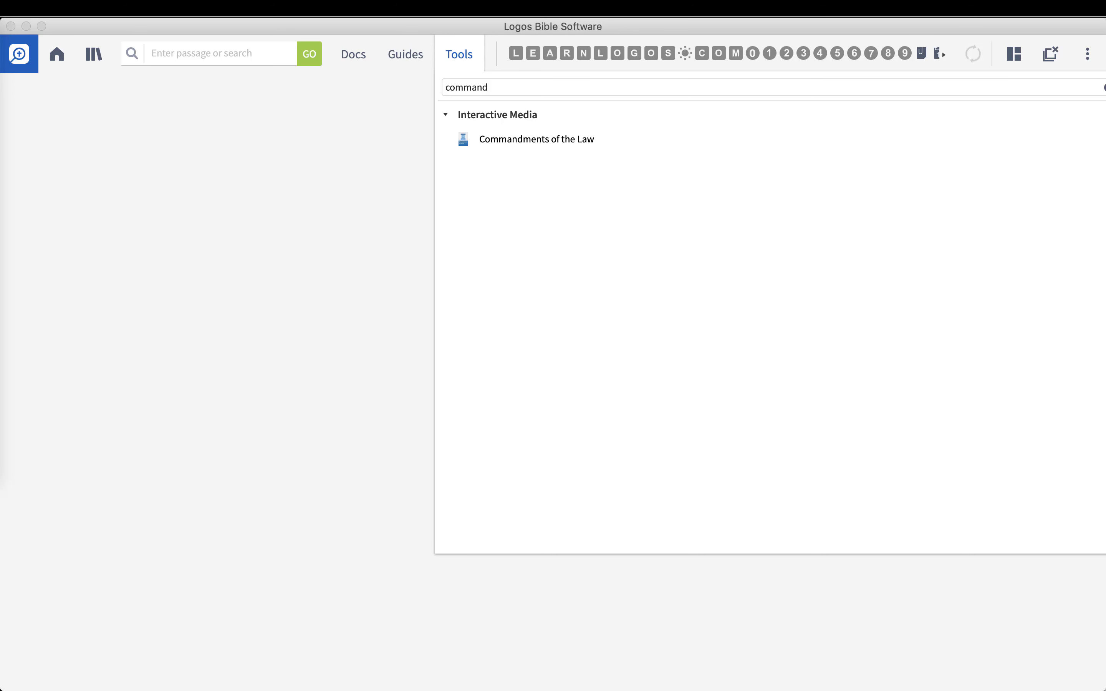
{"action": "mouse_move", "coordinate": [544, 139]}
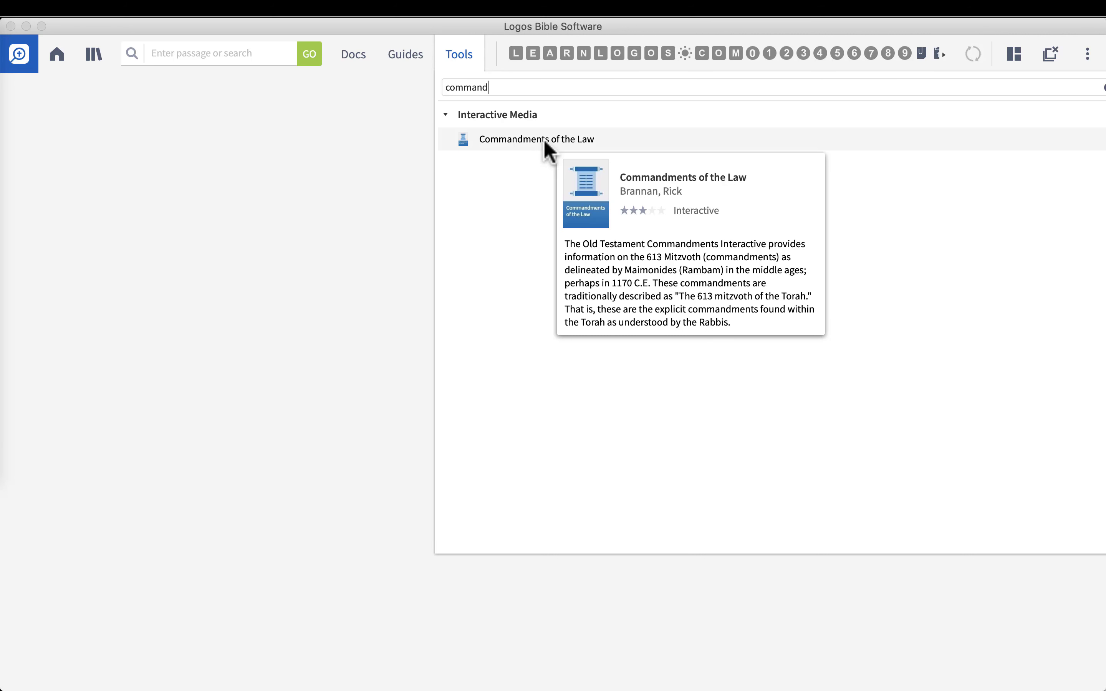
{"action": "left_click", "coordinate": [543, 139]}
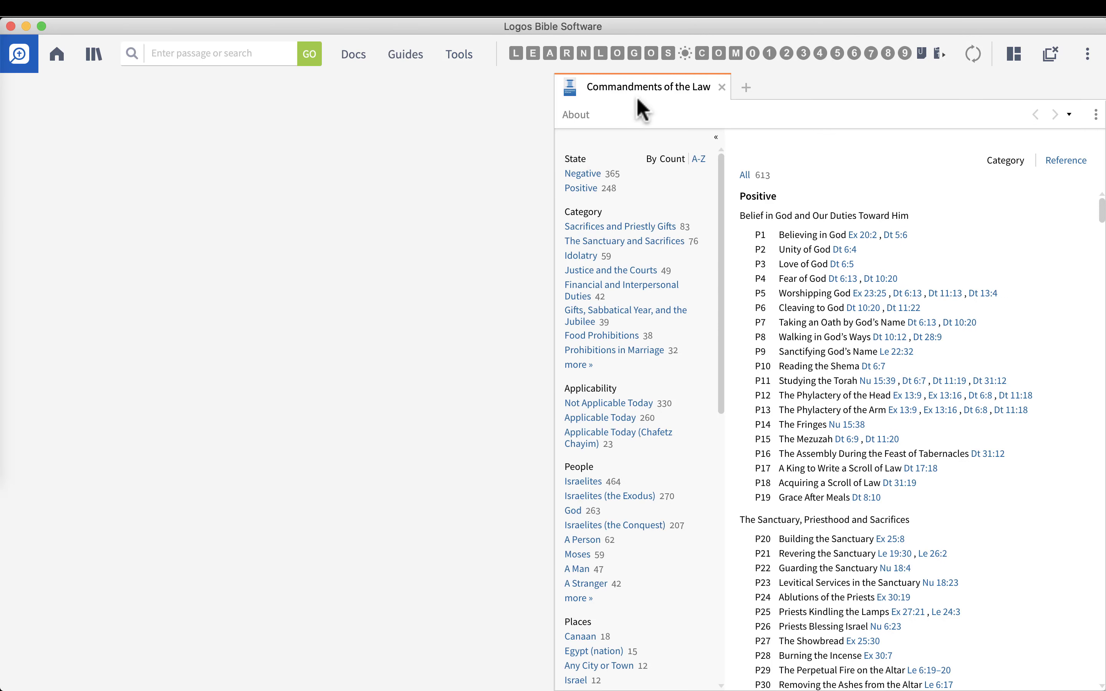
{"action": "left_click_drag", "start_coordinate": [642, 86], "coordinate": [462, 283]}
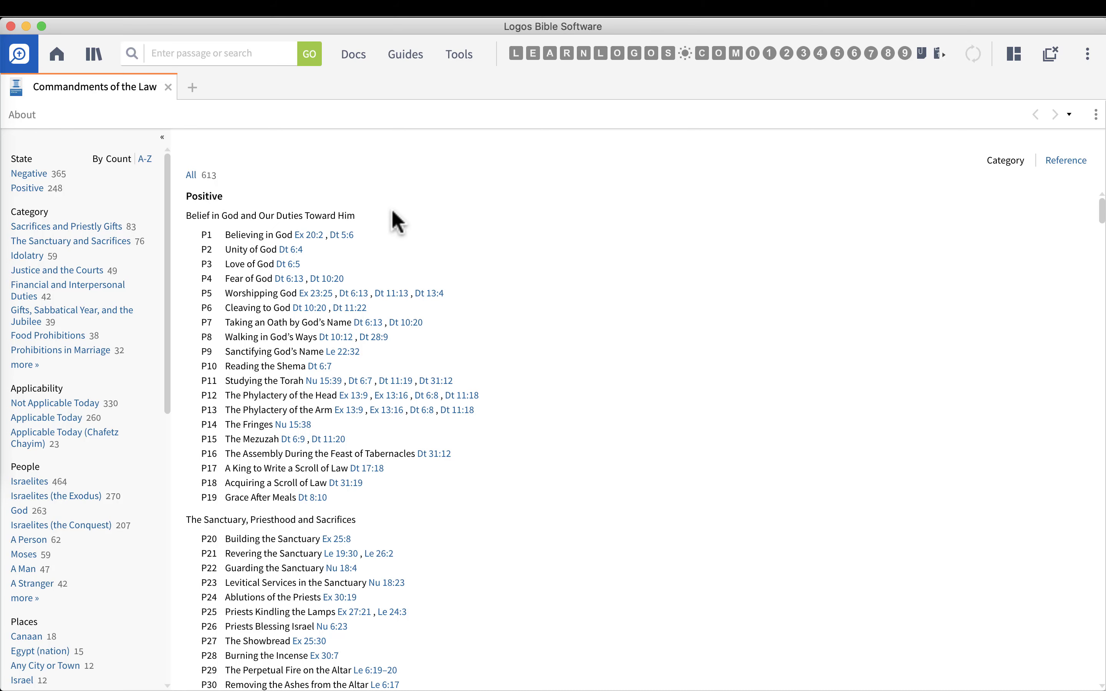
Step: Filter the commandments by Not Applicable Today, Sacrifice and Holidays, and preview the Bible reference of the Passover Additional Offering
{"action": "scroll", "coordinate": [1102, 206], "scroll_direction": "down", "scroll_amount": 5}
{"action": "scroll", "coordinate": [1101, 206], "scroll_direction": "up", "scroll_amount": 5}
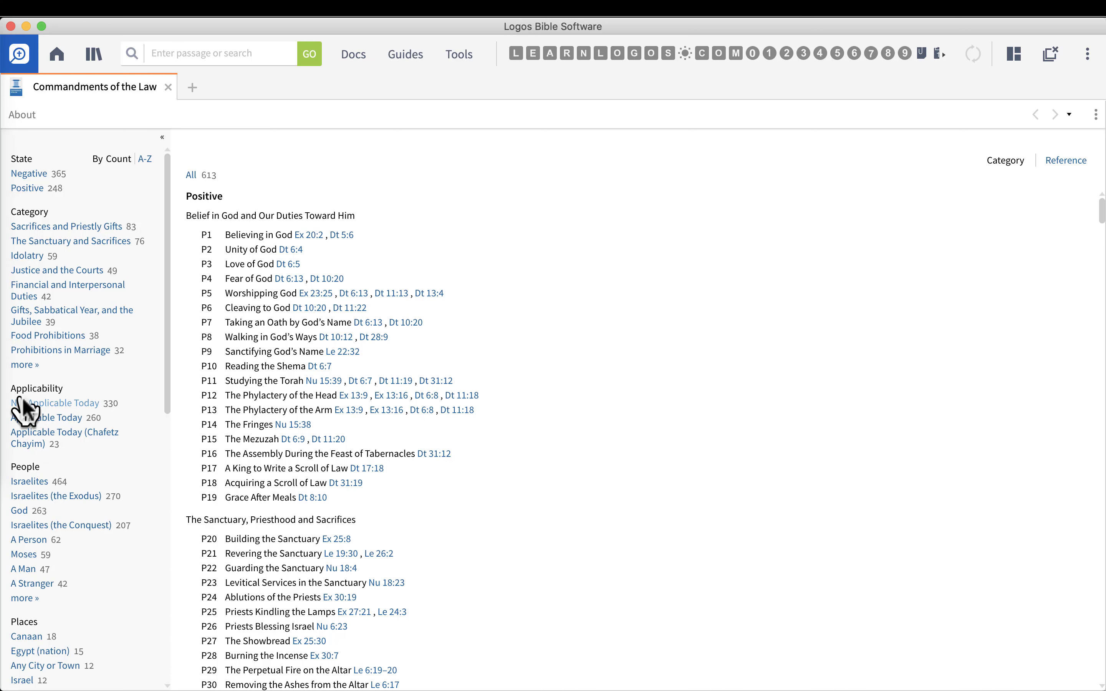
{"action": "left_click", "coordinate": [53, 403]}
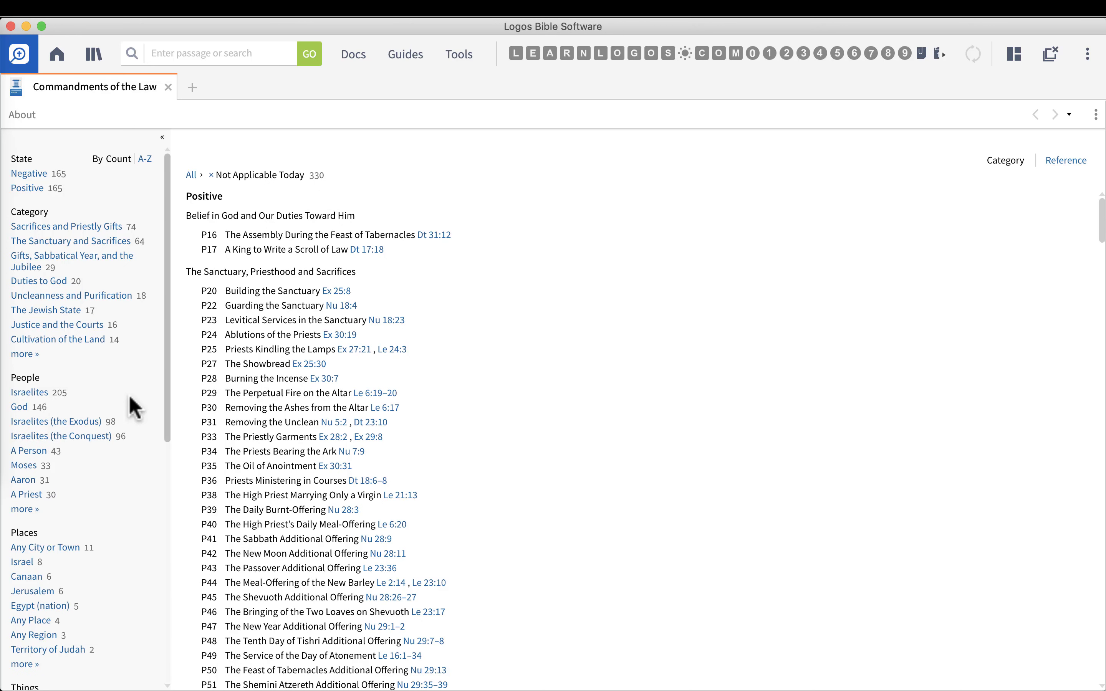
{"action": "scroll", "coordinate": [132, 407], "scroll_direction": "down", "scroll_amount": 5}
{"action": "scroll", "coordinate": [130, 399], "scroll_direction": "down", "scroll_amount": 4}
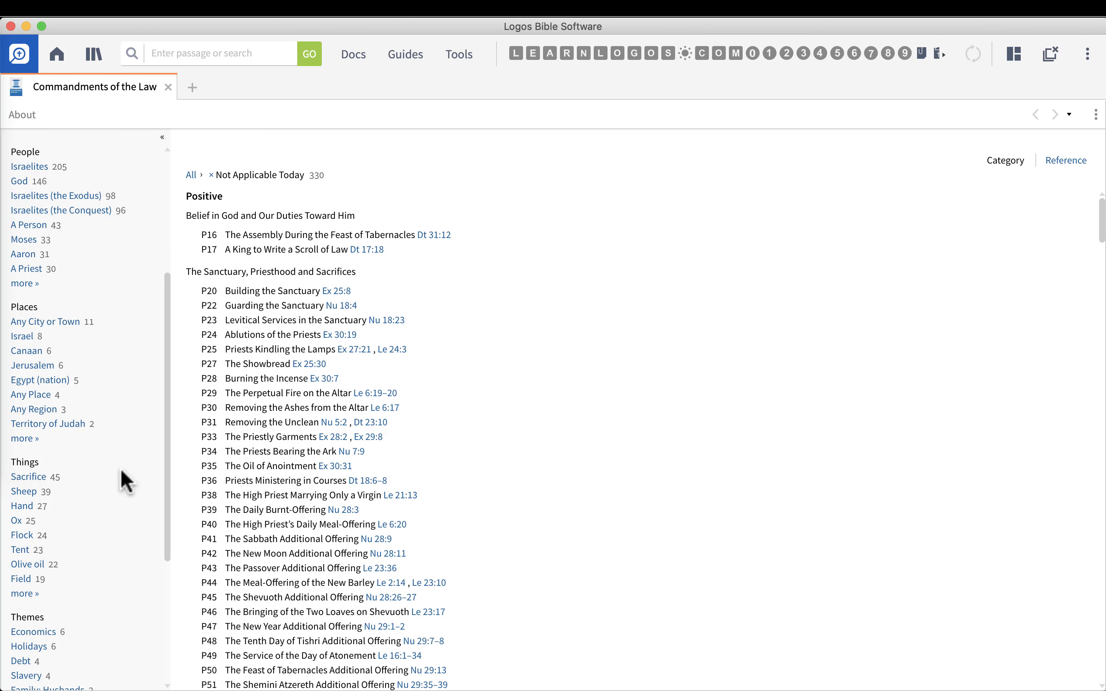
{"action": "left_click", "coordinate": [28, 477]}
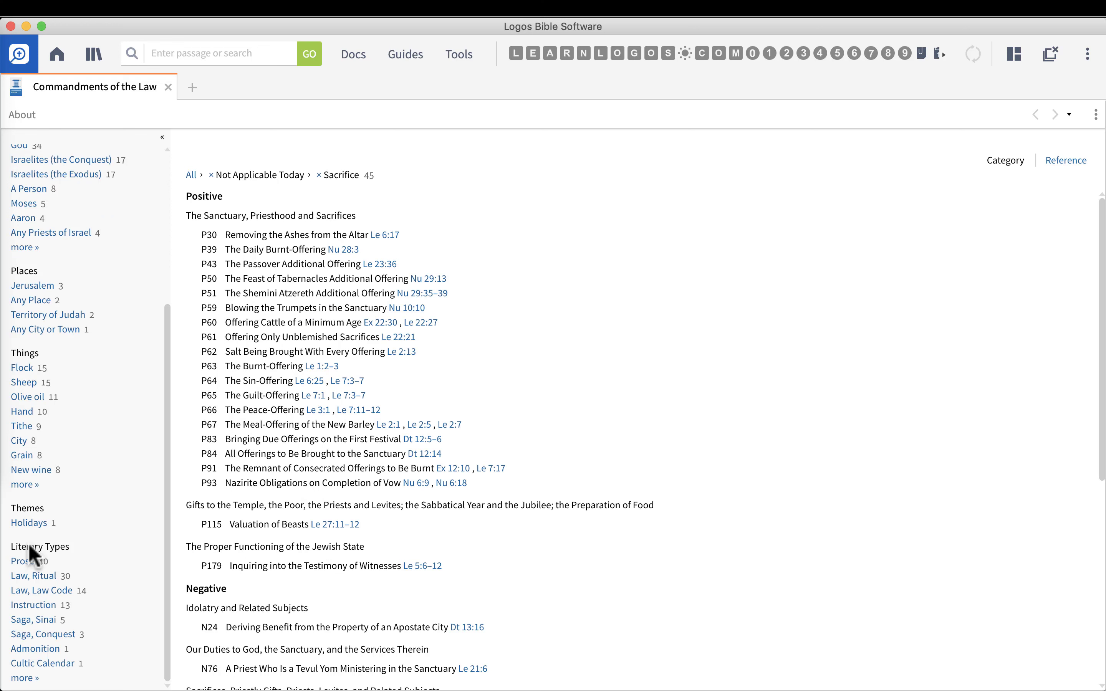
{"action": "left_click", "coordinate": [28, 524]}
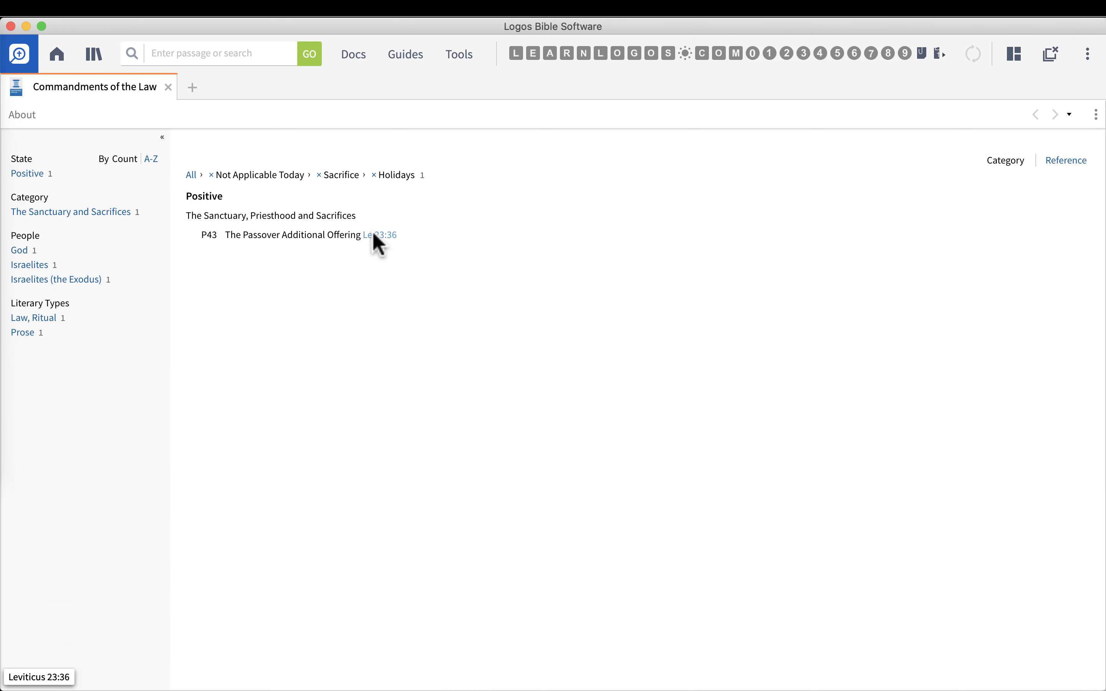
{"action": "mouse_move", "coordinate": [373, 233]}
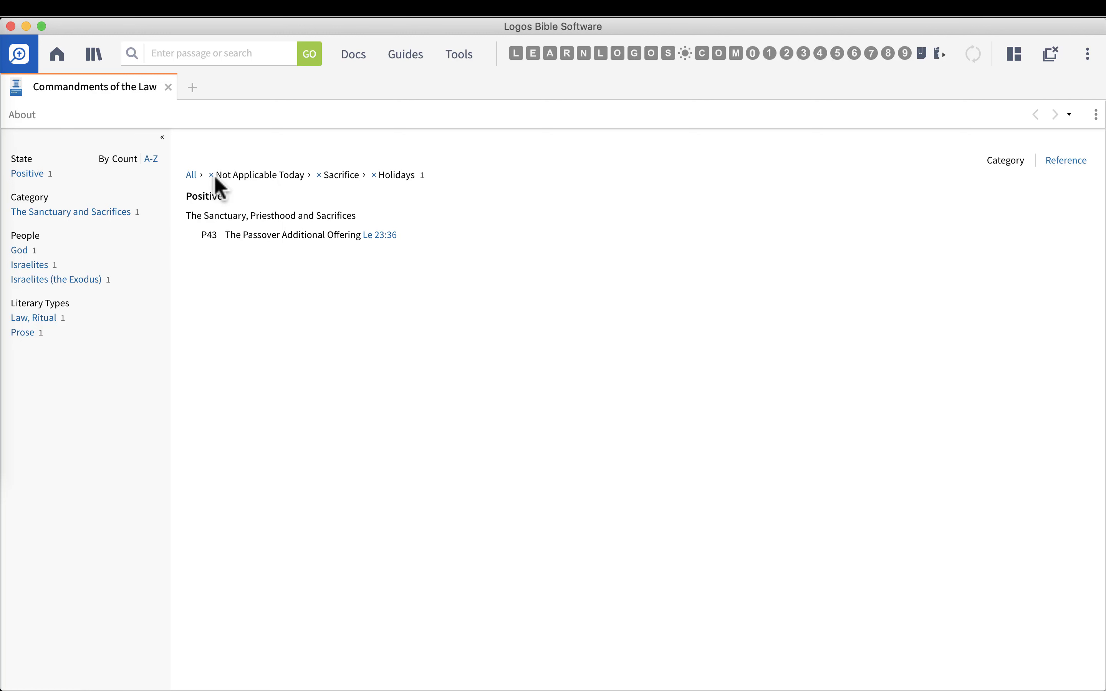
Step: Arrange all commandments by Bible reference without any filters, and sort the filter facets alphabetically
{"action": "left_click", "coordinate": [1065, 161]}
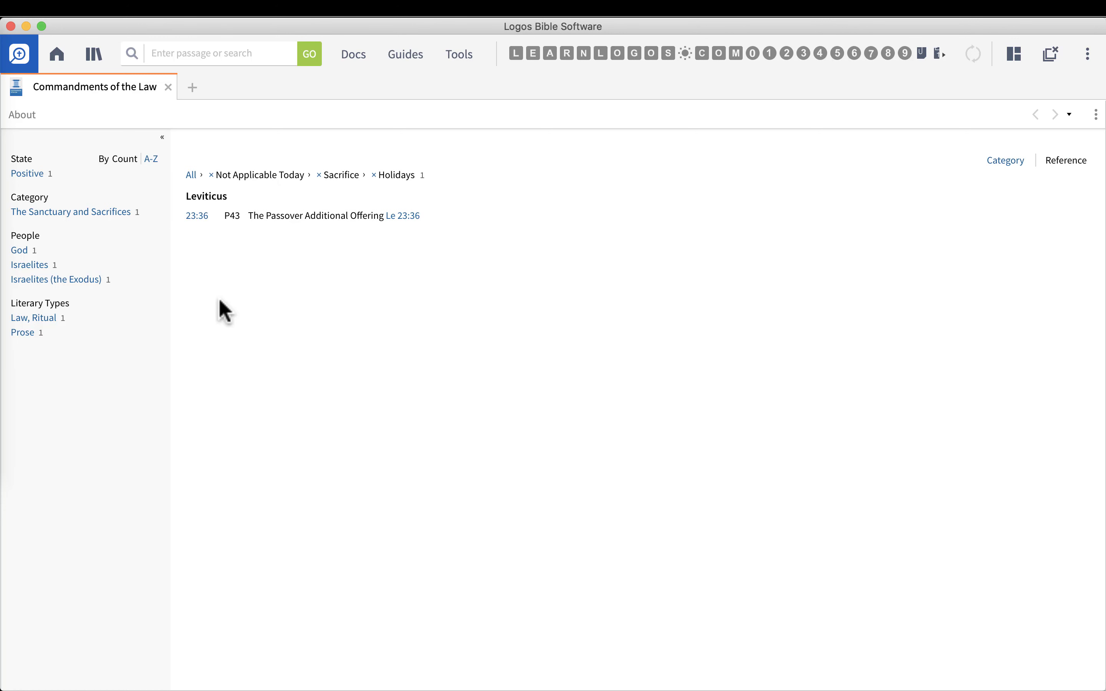
{"action": "left_click", "coordinate": [191, 175]}
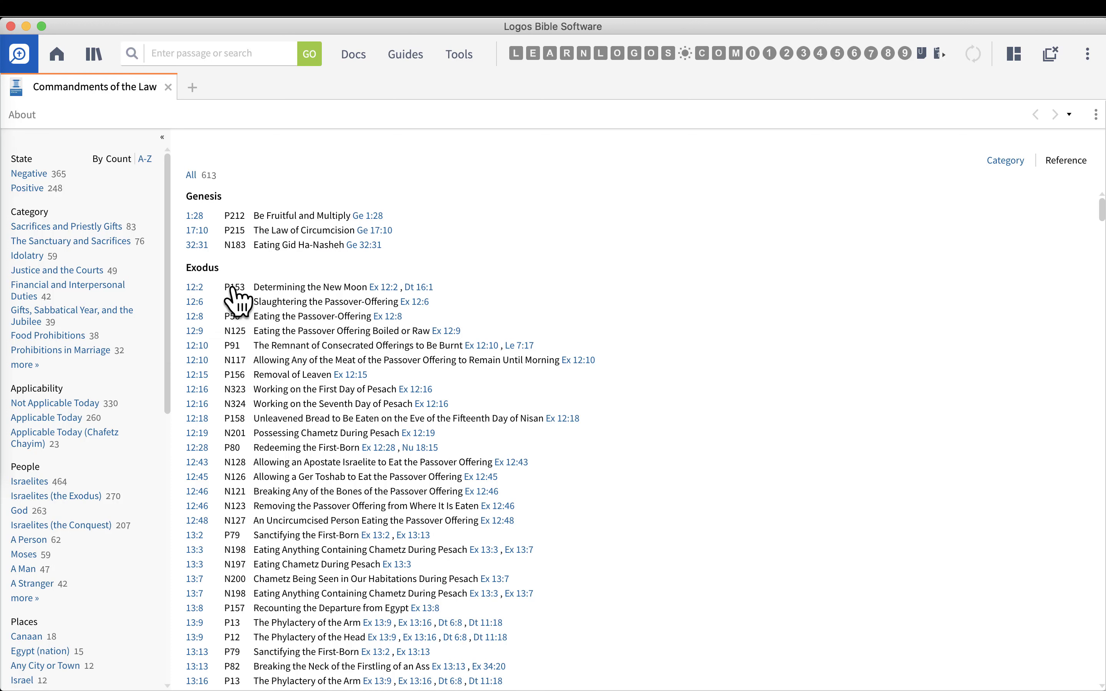
{"action": "mouse_move", "coordinate": [233, 289]}
{"action": "mouse_move", "coordinate": [231, 286]}
{"action": "left_click", "coordinate": [145, 161]}
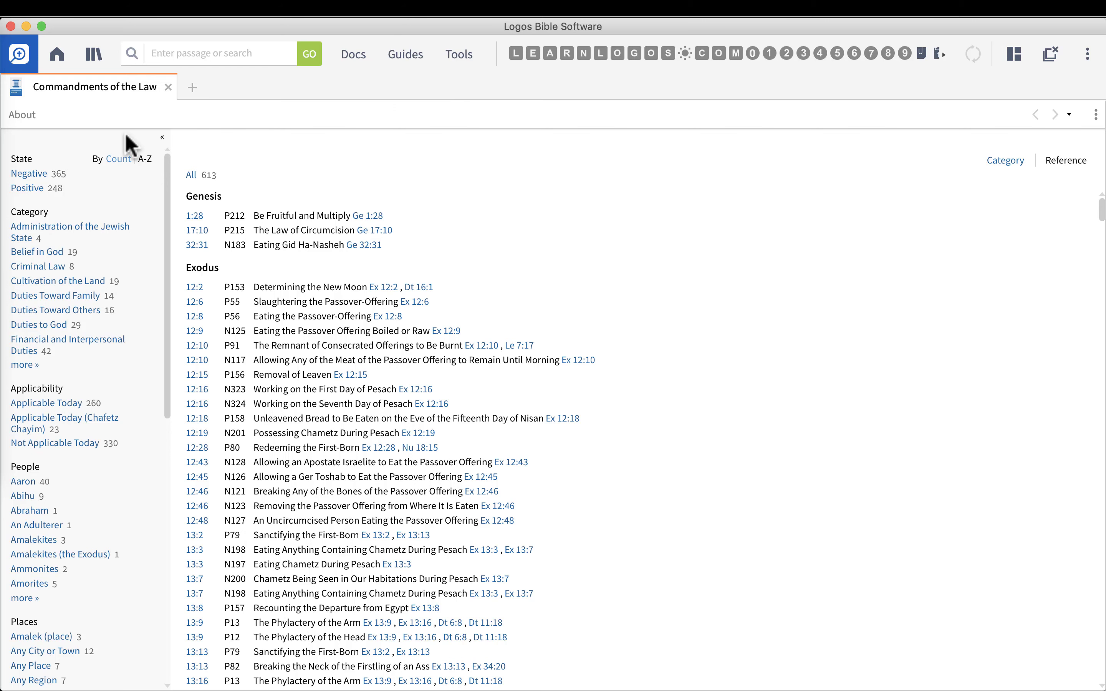
Step: Close Commandments of the Law and open Proverbs Explorer across the whole main window with its filter sidebar collapsed
{"action": "left_click", "coordinate": [163, 89]}
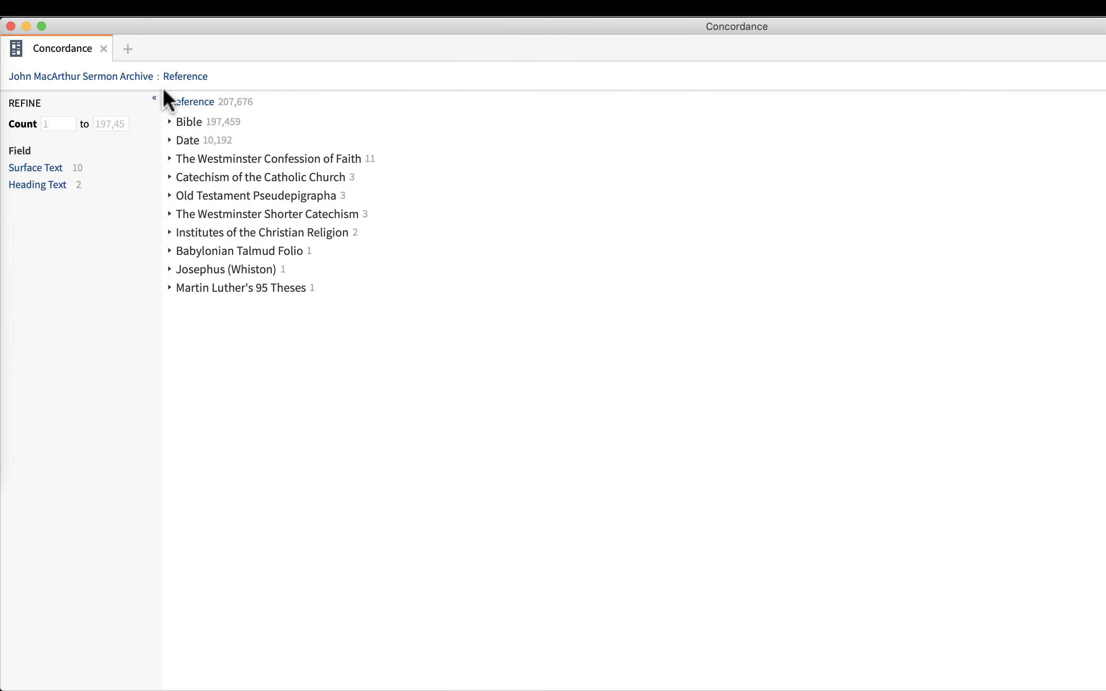
{"action": "left_click", "coordinate": [210, 10]}
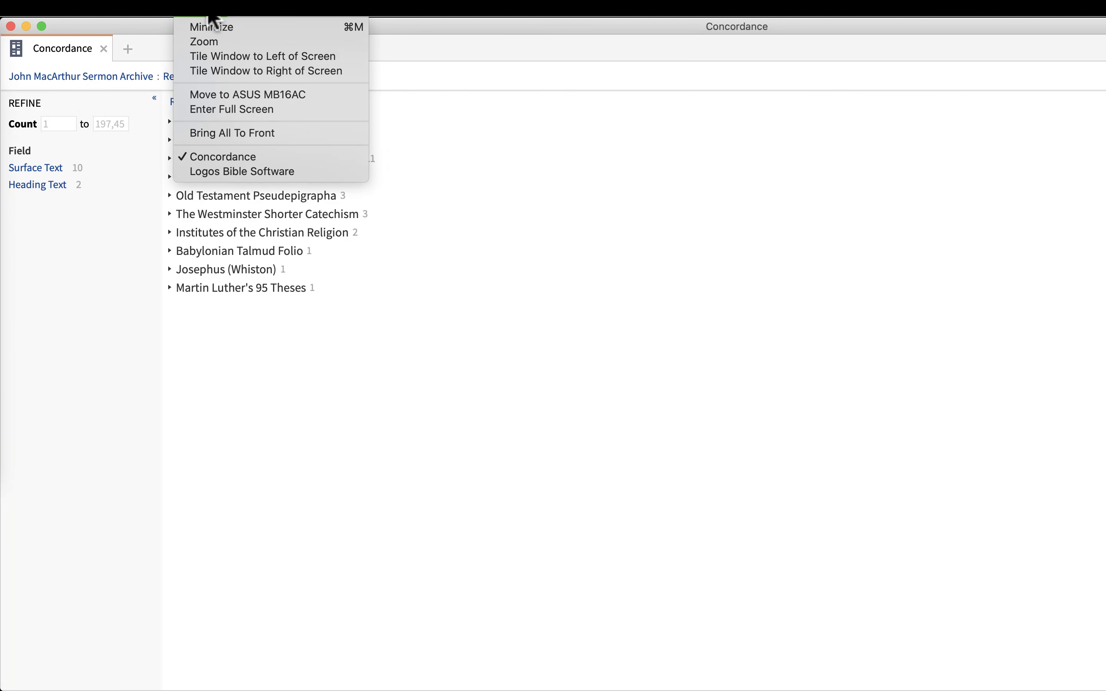
{"action": "left_click", "coordinate": [217, 173]}
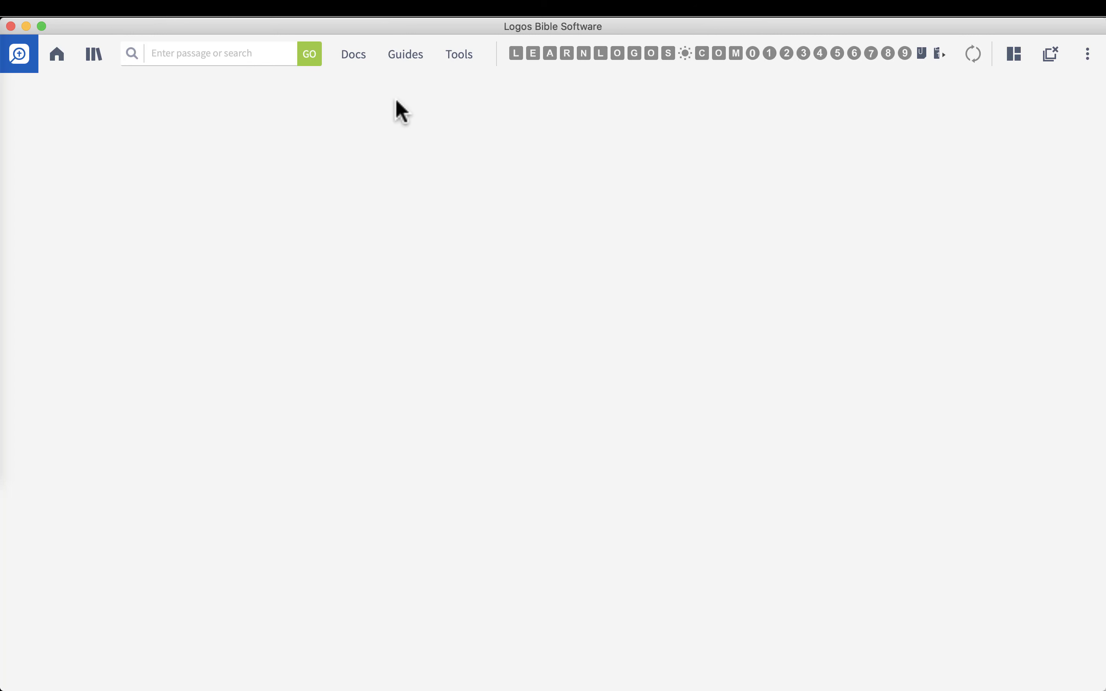
{"action": "left_click", "coordinate": [458, 57]}
{"action": "type", "text": "proverbs"}
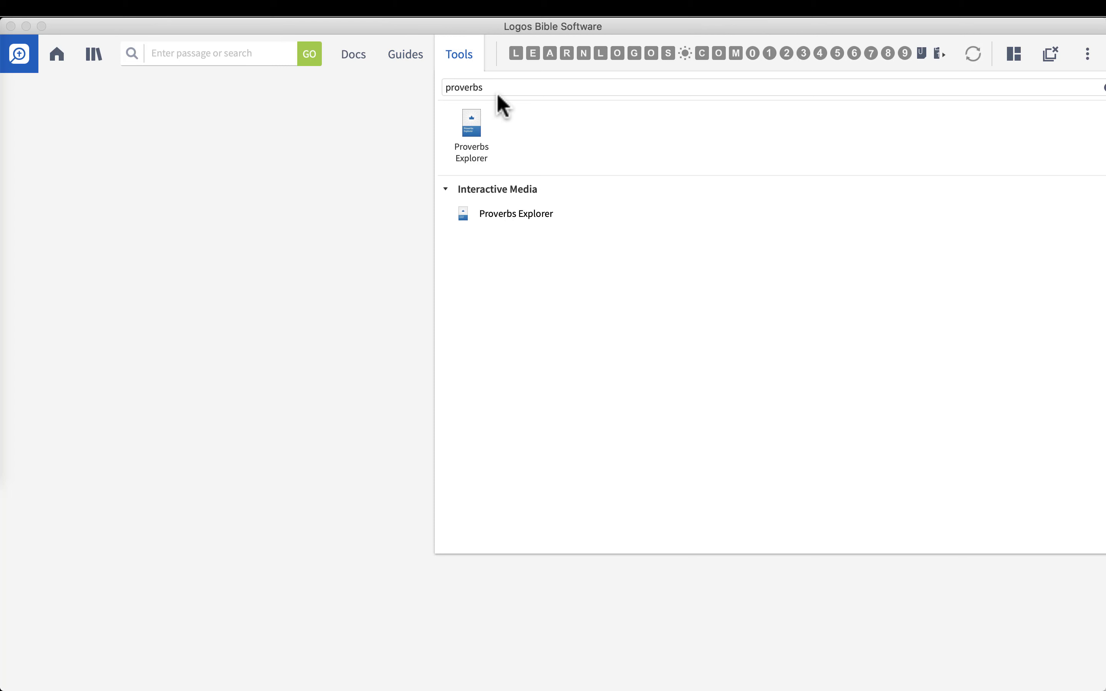
{"action": "left_click", "coordinate": [472, 133]}
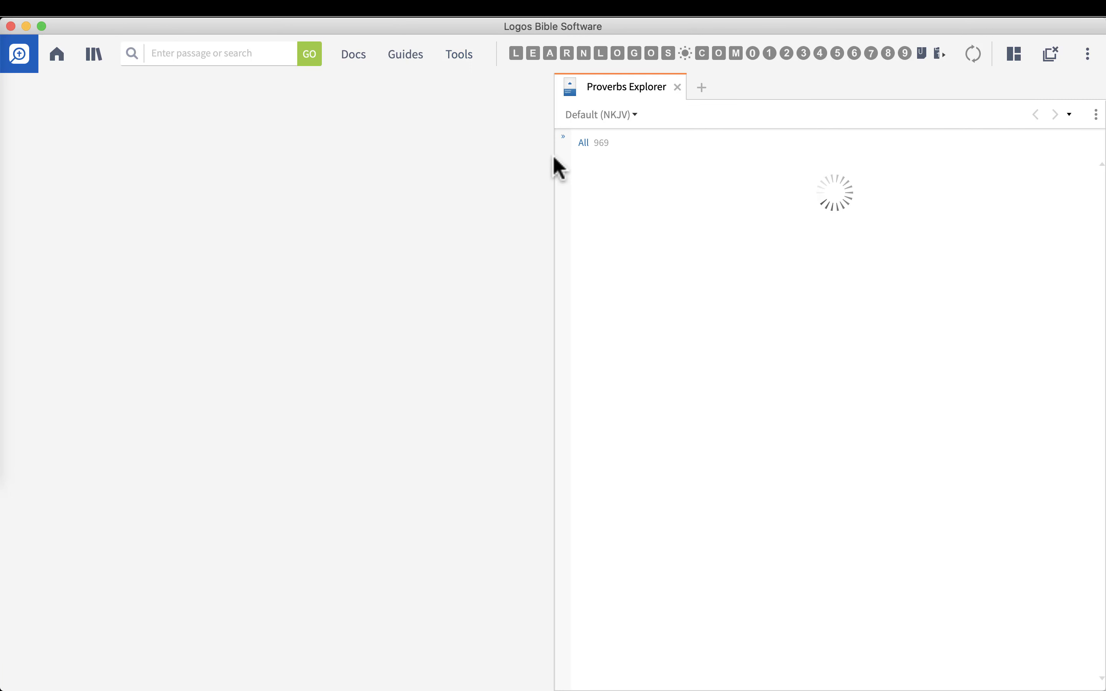
{"action": "left_click_drag", "start_coordinate": [553, 165], "coordinate": [1, 180]}
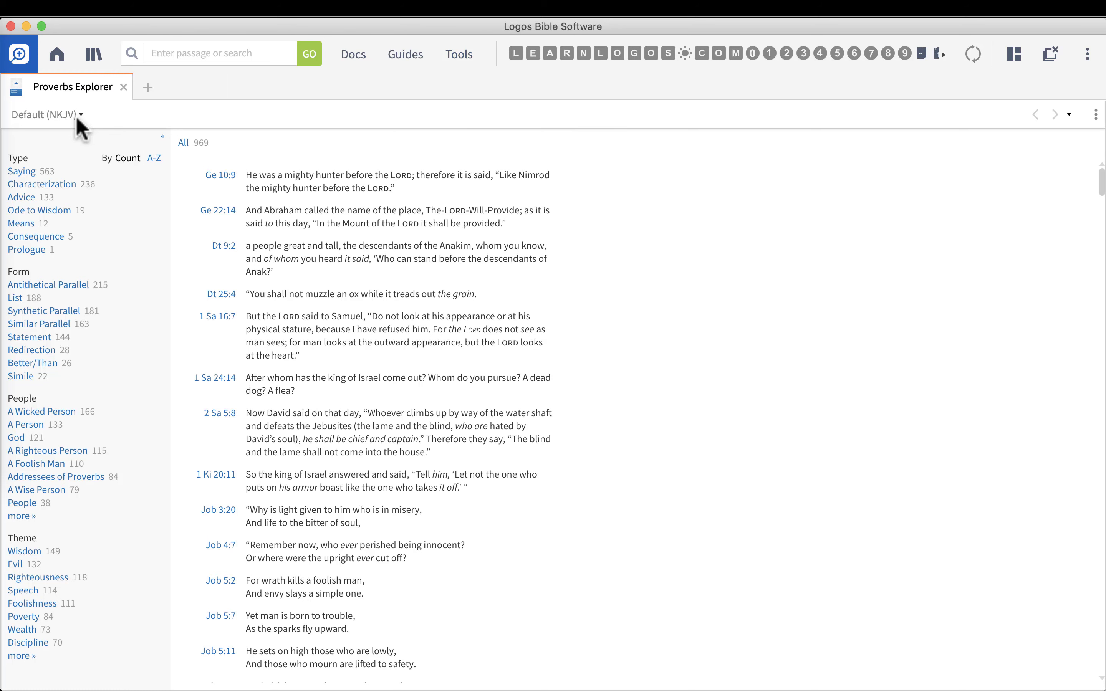
{"action": "left_click", "coordinate": [162, 137]}
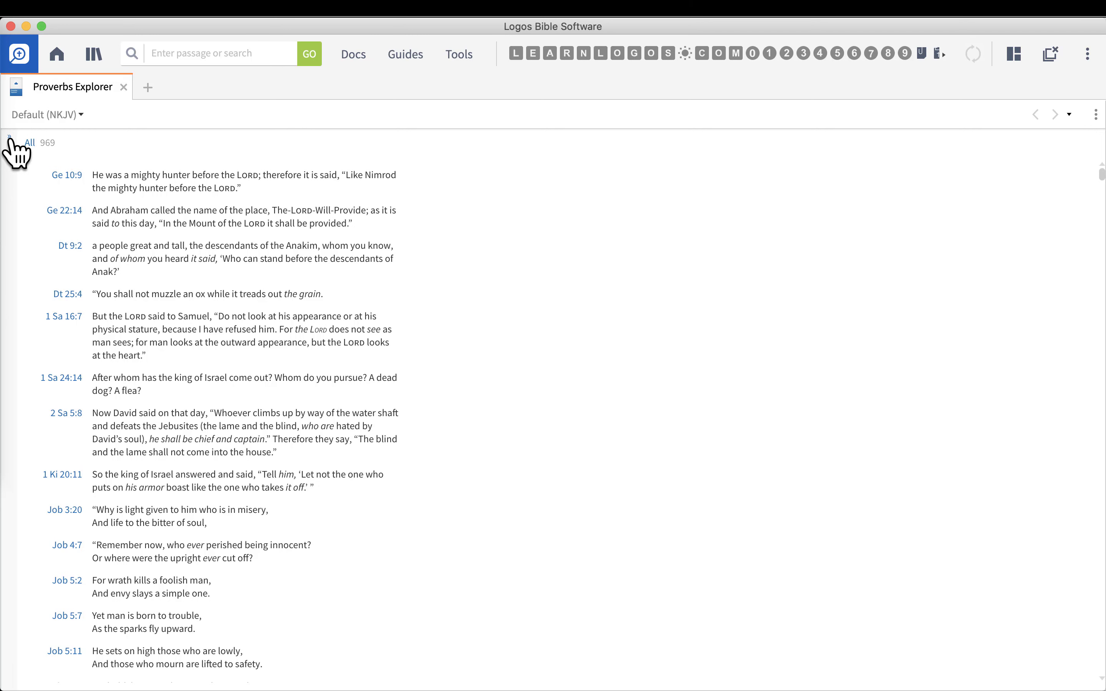
Step: Expand the filter sidebar and view the proverbs of Synthetic Parallel form, then those of Antithetical Parallel form, clearing each filter
{"action": "left_click", "coordinate": [10, 138]}
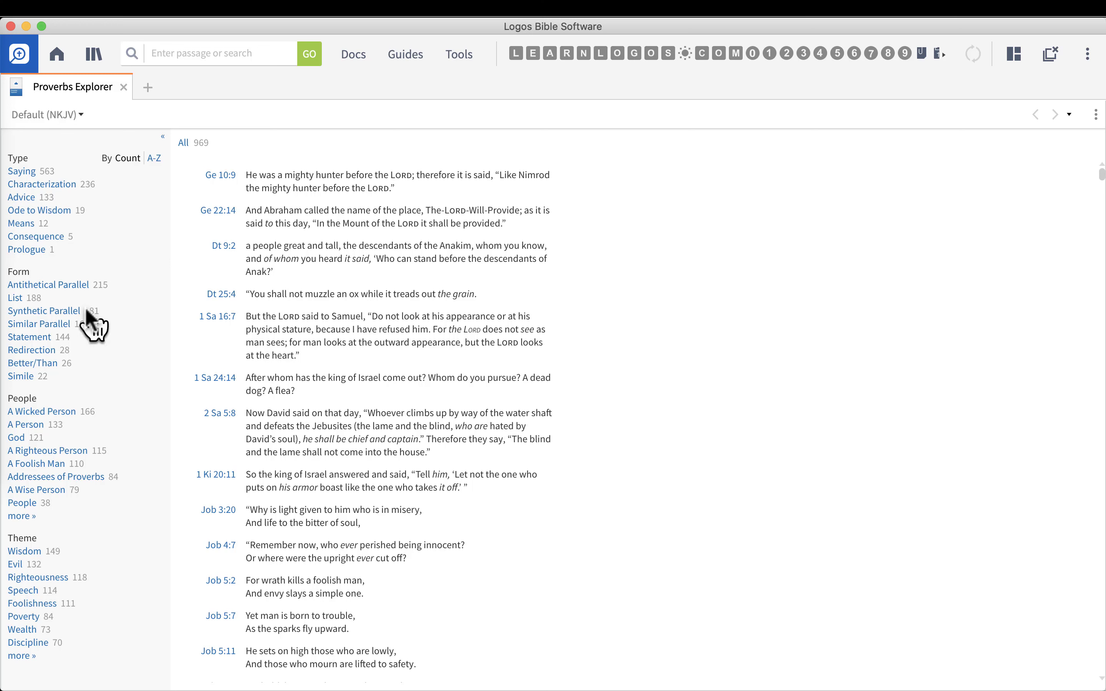
{"action": "left_click", "coordinate": [60, 311]}
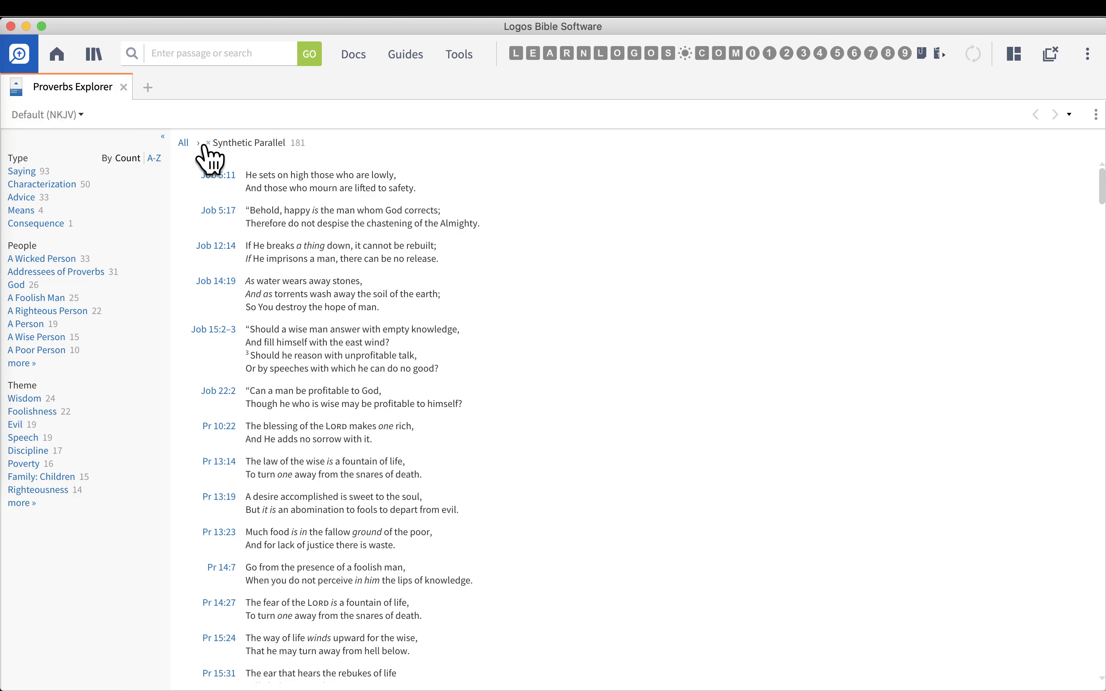
{"action": "left_click", "coordinate": [183, 143]}
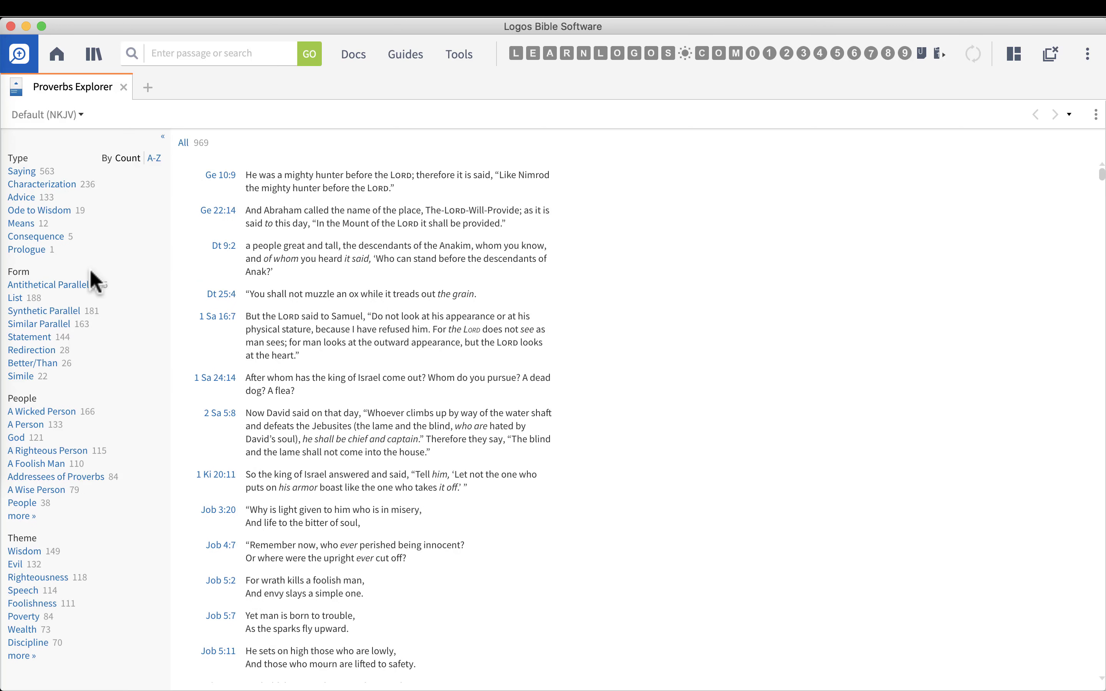
{"action": "left_click", "coordinate": [61, 285]}
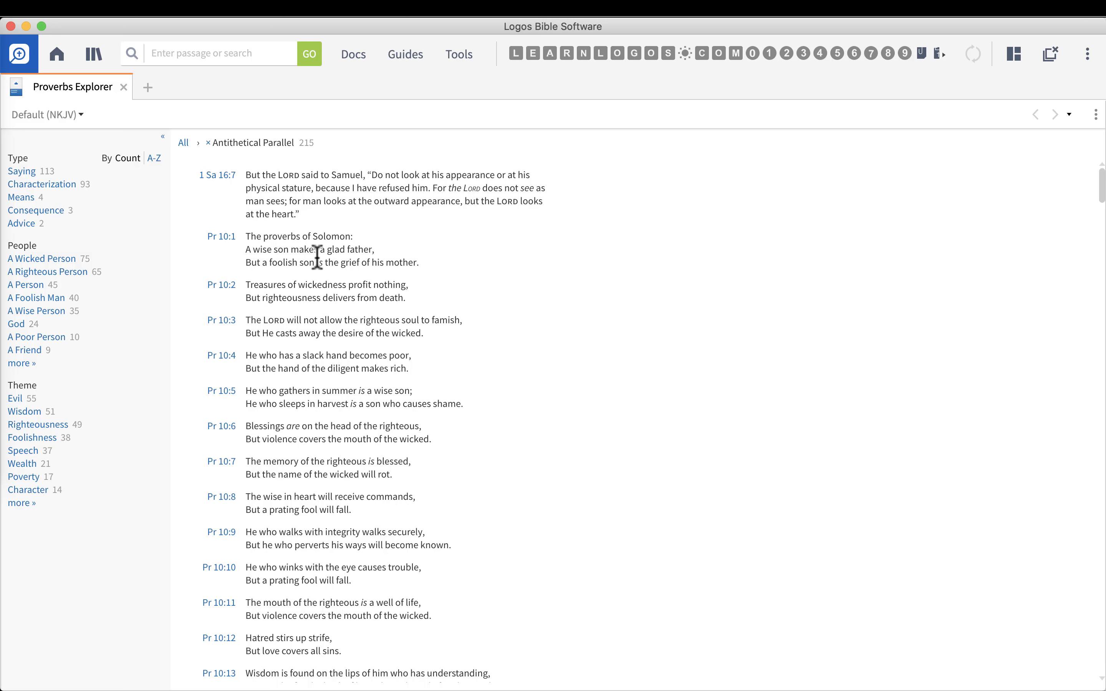
{"action": "left_click", "coordinate": [183, 144]}
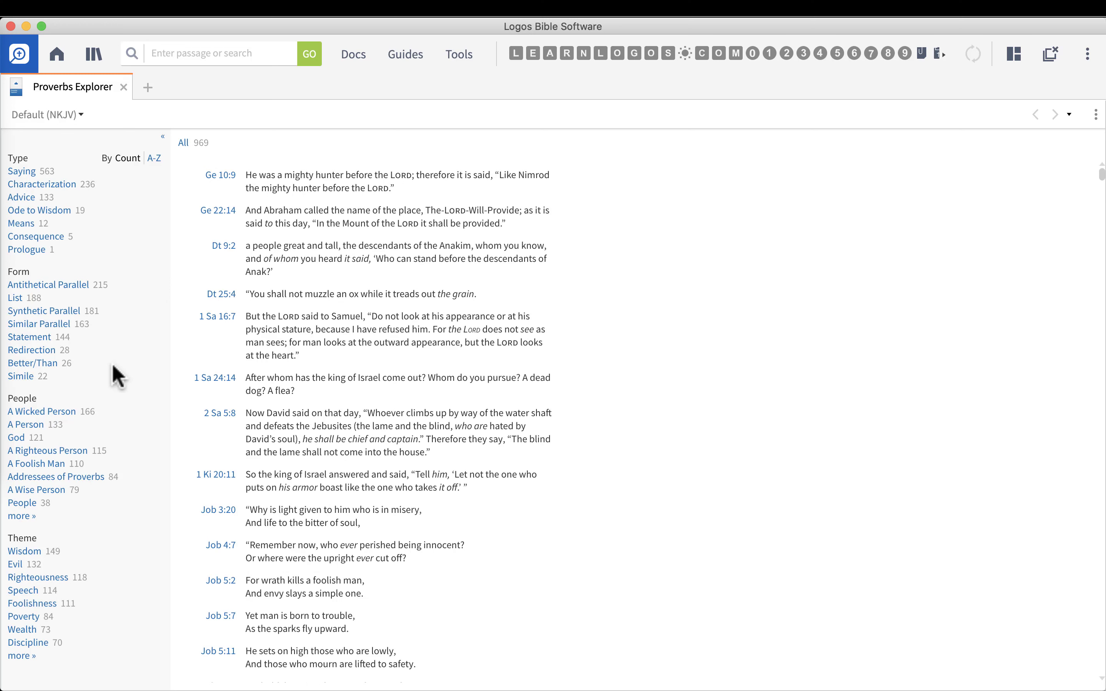
Step: Sort the Proverbs Explorer facets alphabetically and filter the proverbs by the theme Addiction
{"action": "left_click", "coordinate": [152, 159]}
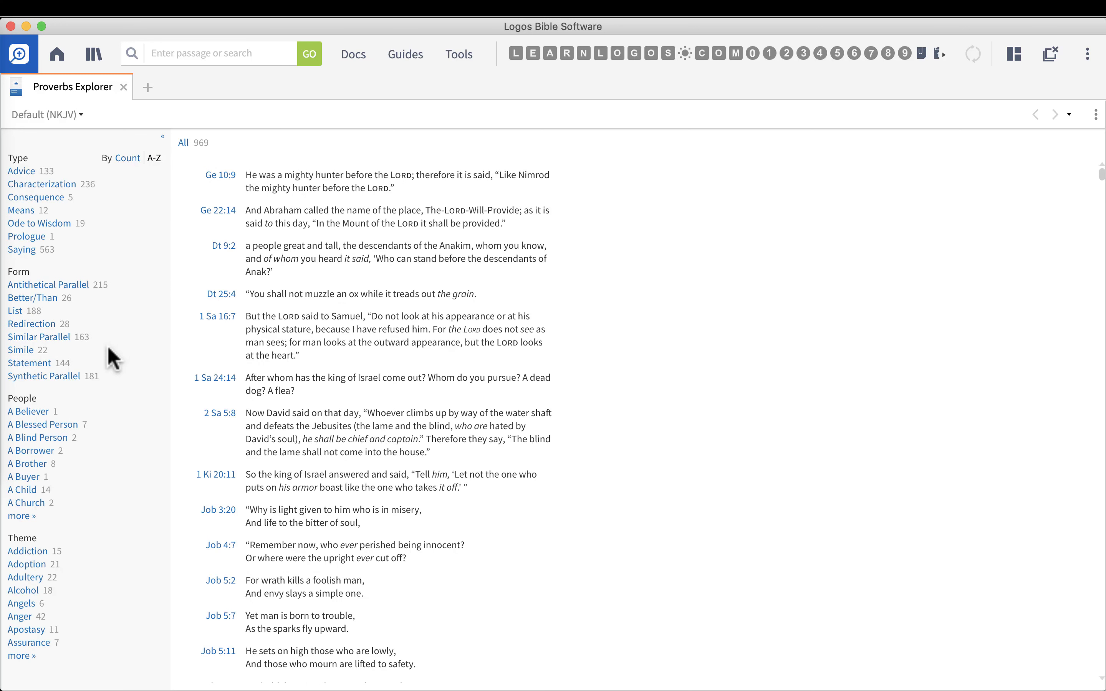
{"action": "left_click", "coordinate": [21, 552]}
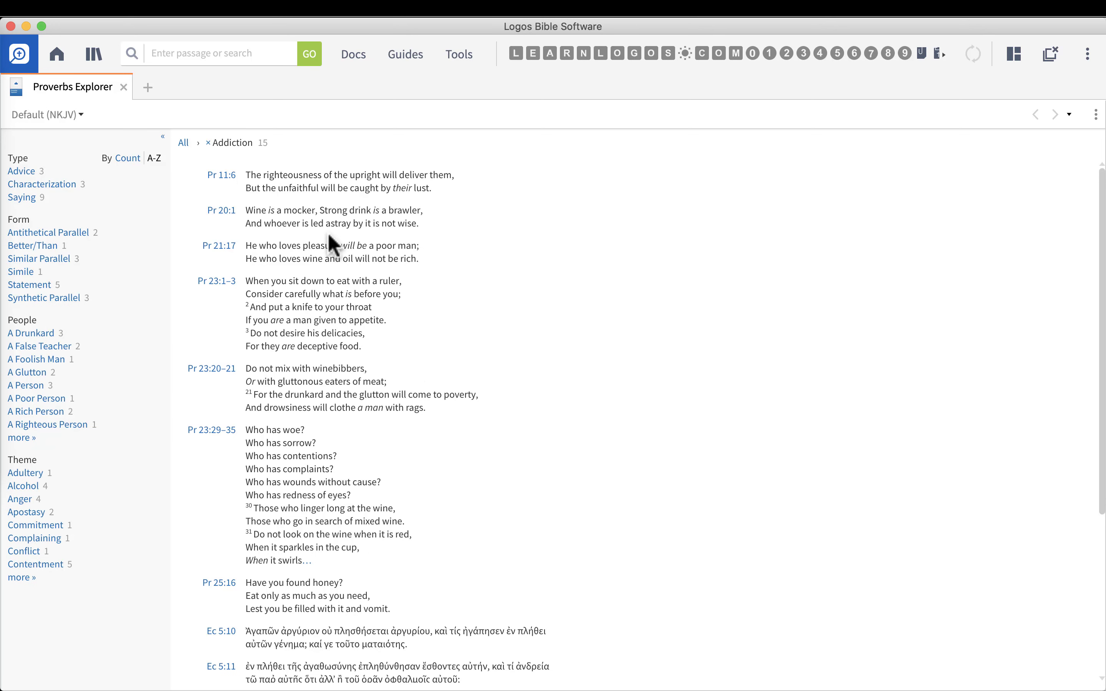
{"action": "scroll", "coordinate": [332, 245], "scroll_direction": "down", "scroll_amount": 5}
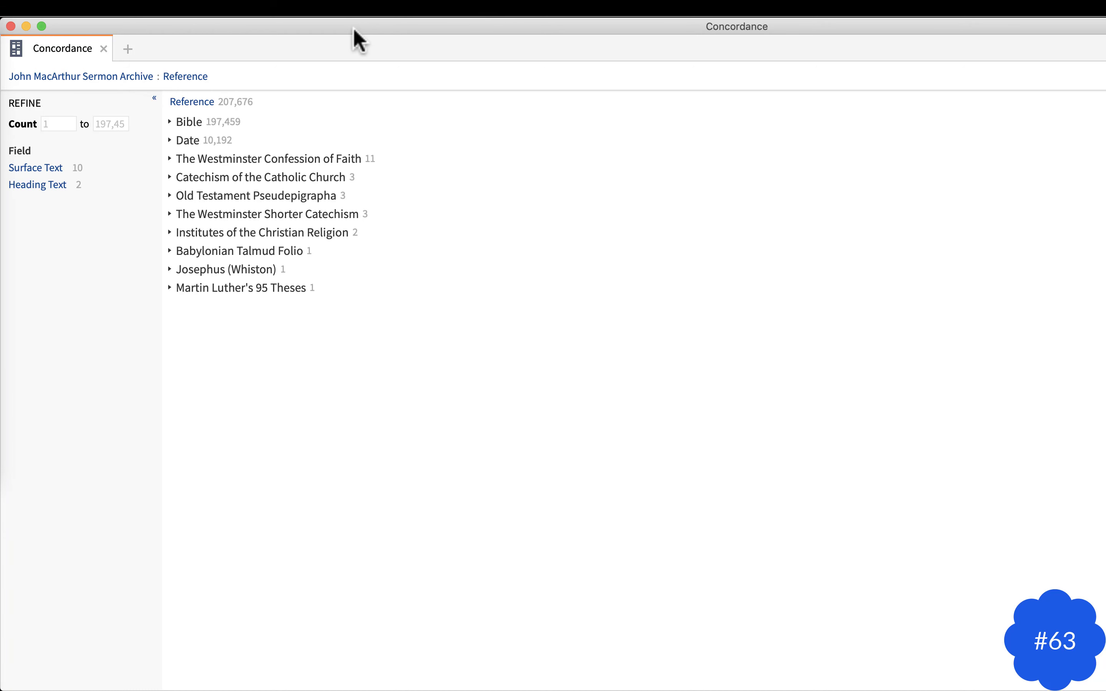
Step: Switch to the main Logos window, find Psalms Explorer with the search "psalms" and open it across the whole window
{"action": "left_click", "coordinate": [205, 17]}
{"action": "left_click", "coordinate": [226, 172]}
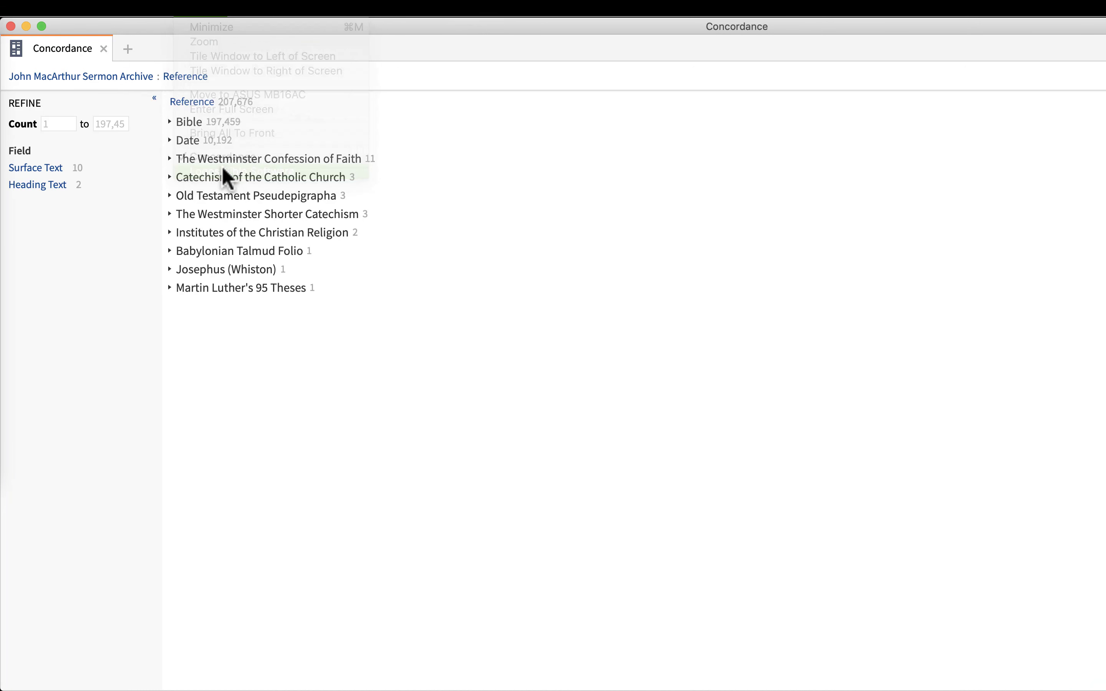
{"action": "left_click", "coordinate": [460, 53]}
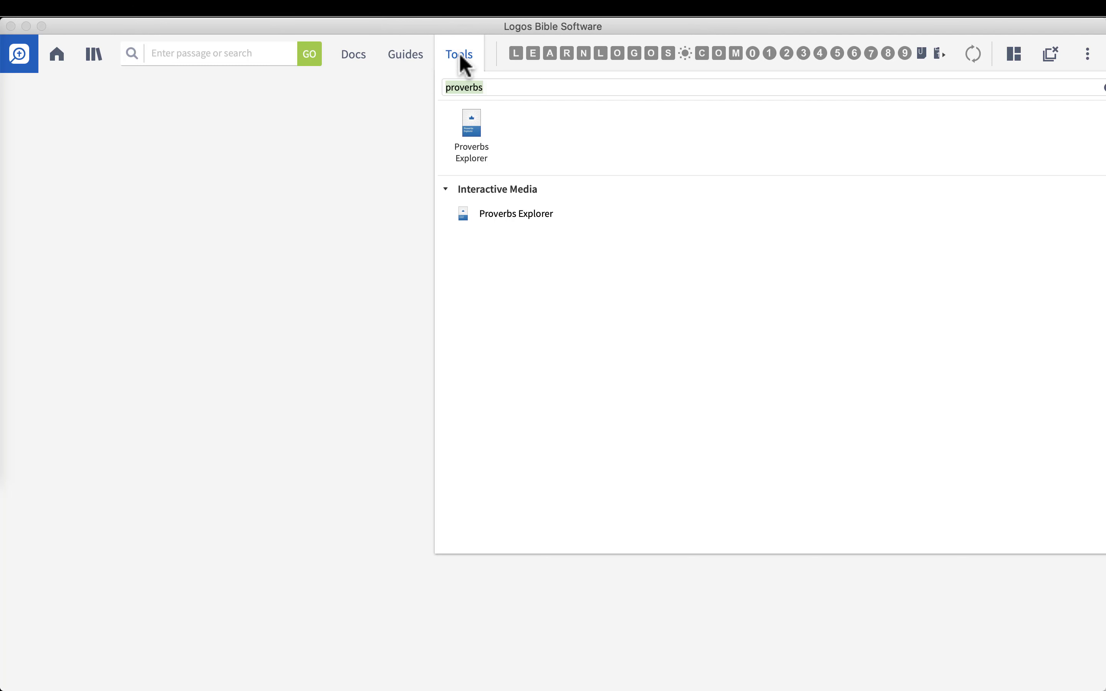
{"action": "key", "text": "Escape"}
{"action": "key", "text": "Escape"}
{"action": "left_click", "coordinate": [460, 53]}
{"action": "type", "text": "p"}
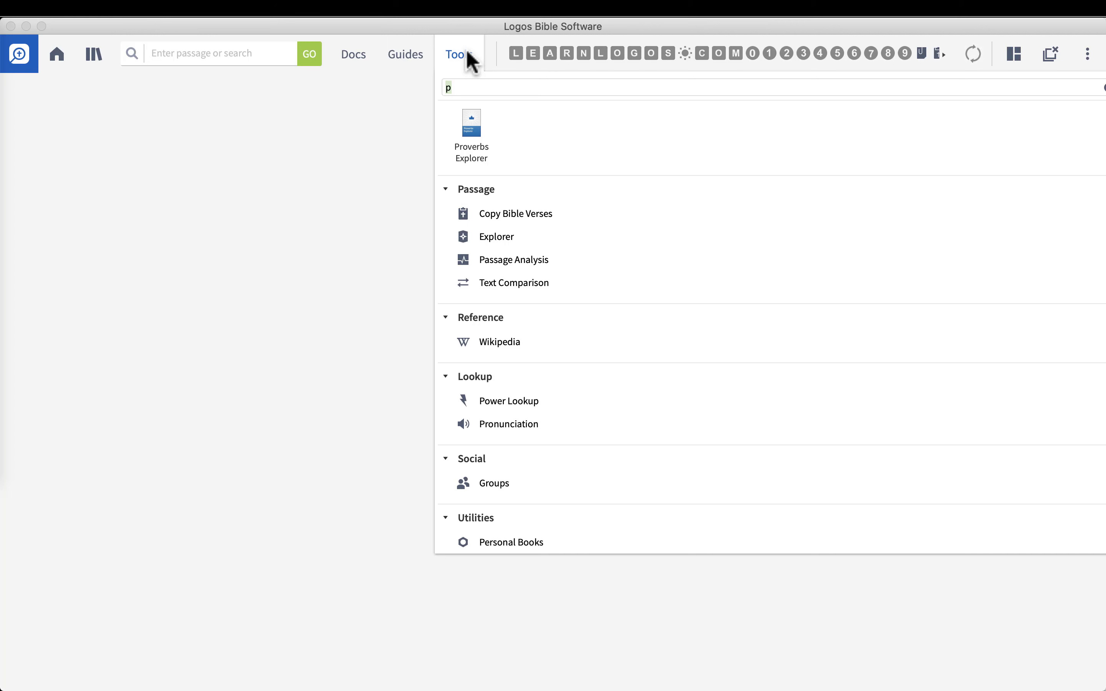
{"action": "type", "text": "salms"}
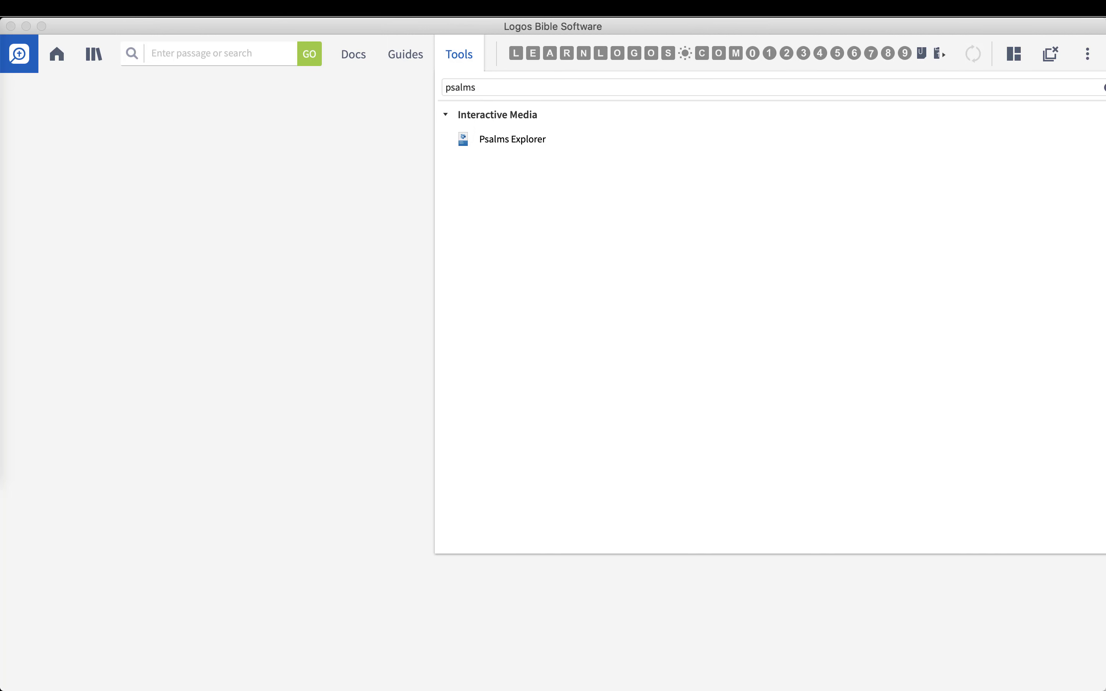
{"action": "left_click", "coordinate": [503, 139]}
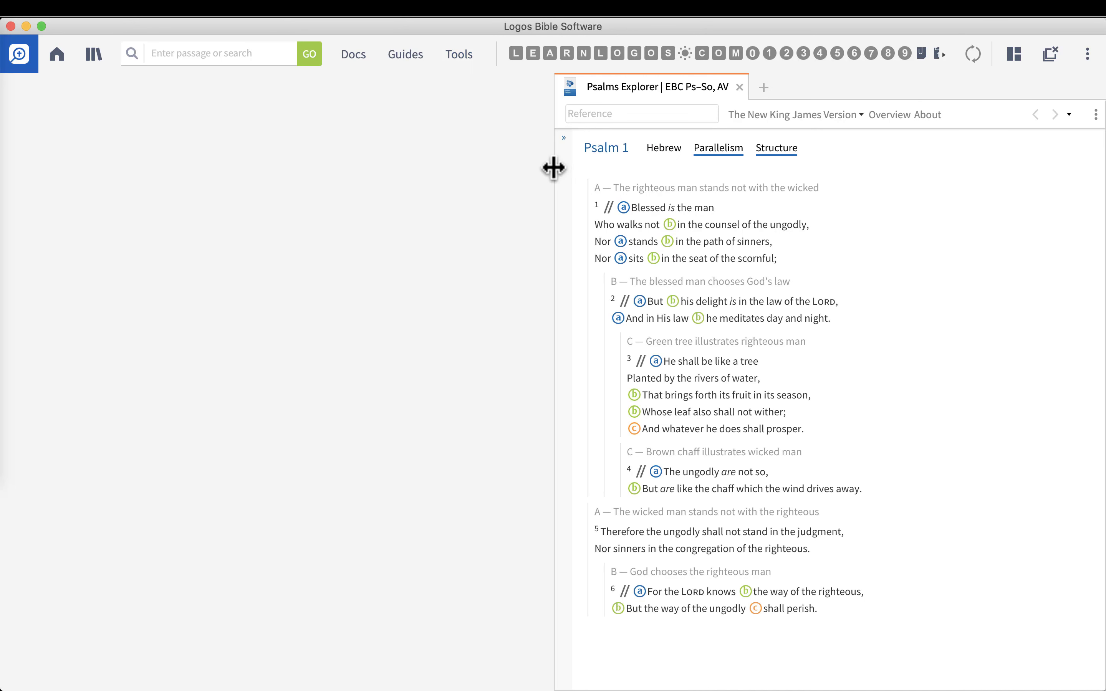
{"action": "left_click_drag", "start_coordinate": [652, 86], "coordinate": [505, 377]}
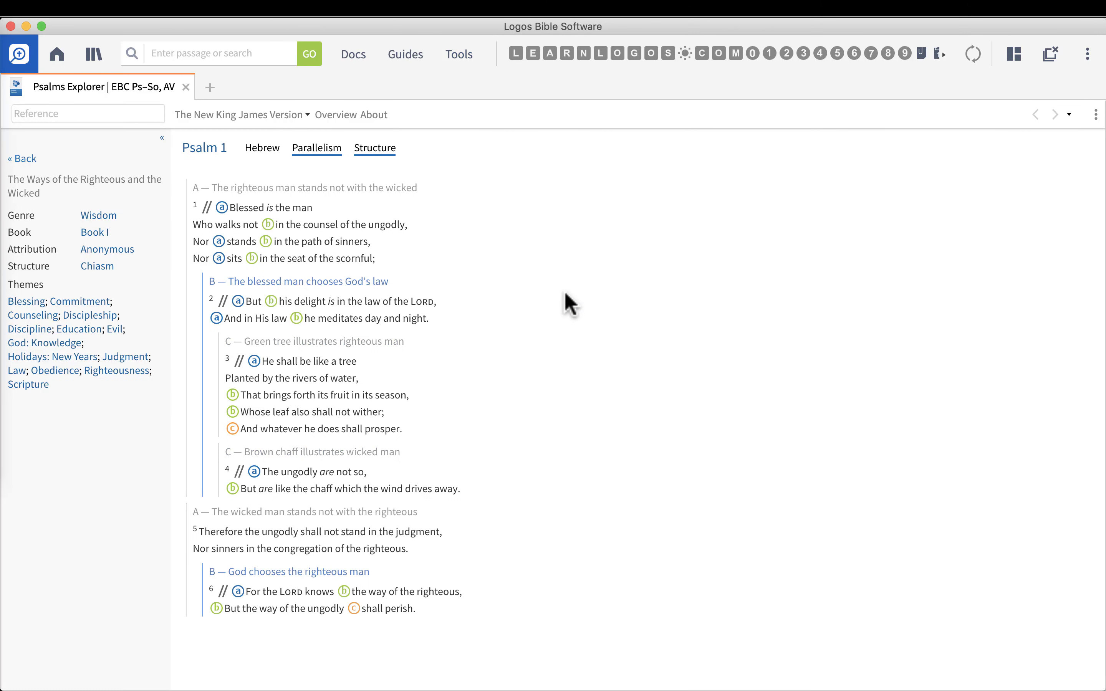
Step: Show the Hebrew text beside the English of Psalm 1 and examine the parallelism markers in verse 1
{"action": "left_click", "coordinate": [265, 156]}
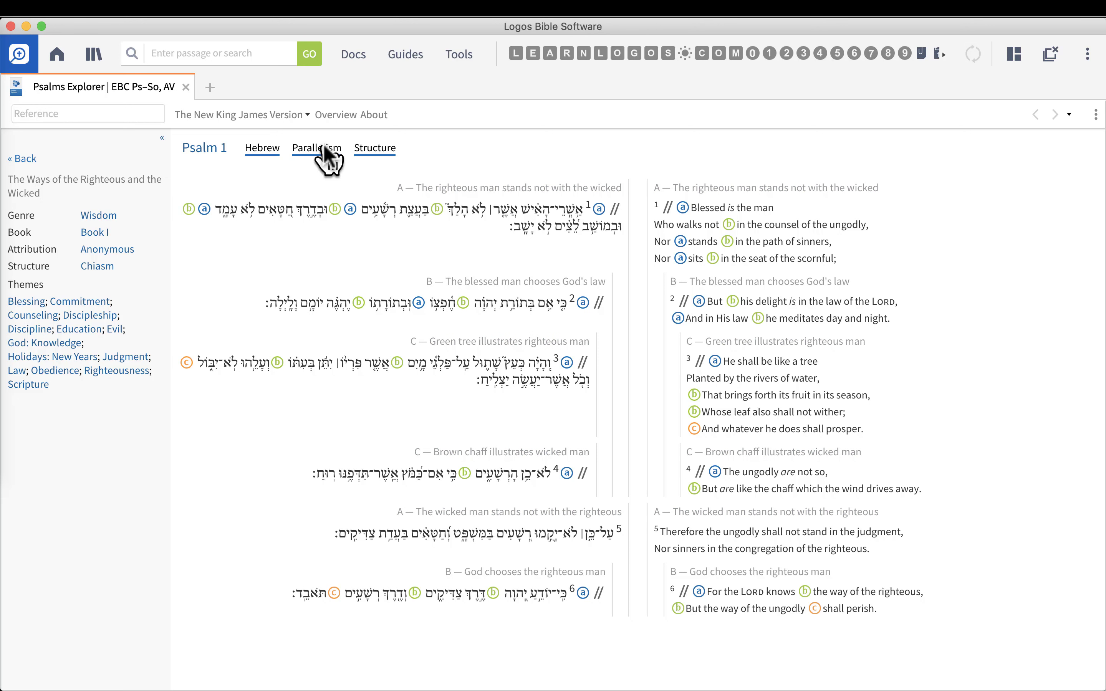
{"action": "mouse_move", "coordinate": [662, 211]}
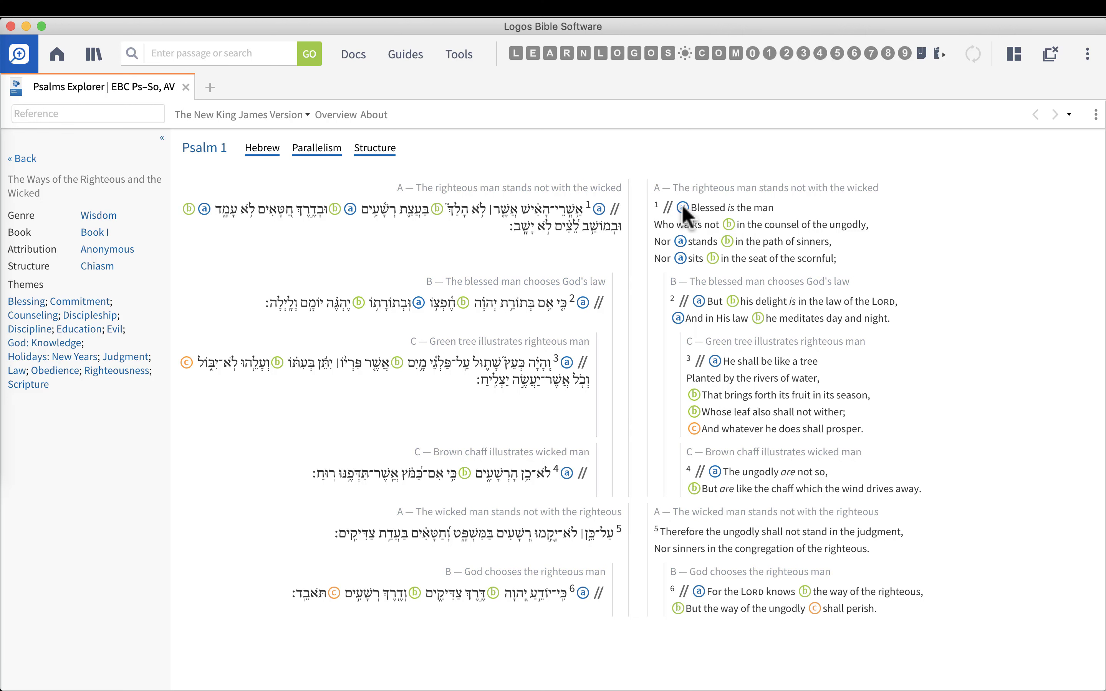
{"action": "mouse_move", "coordinate": [682, 206]}
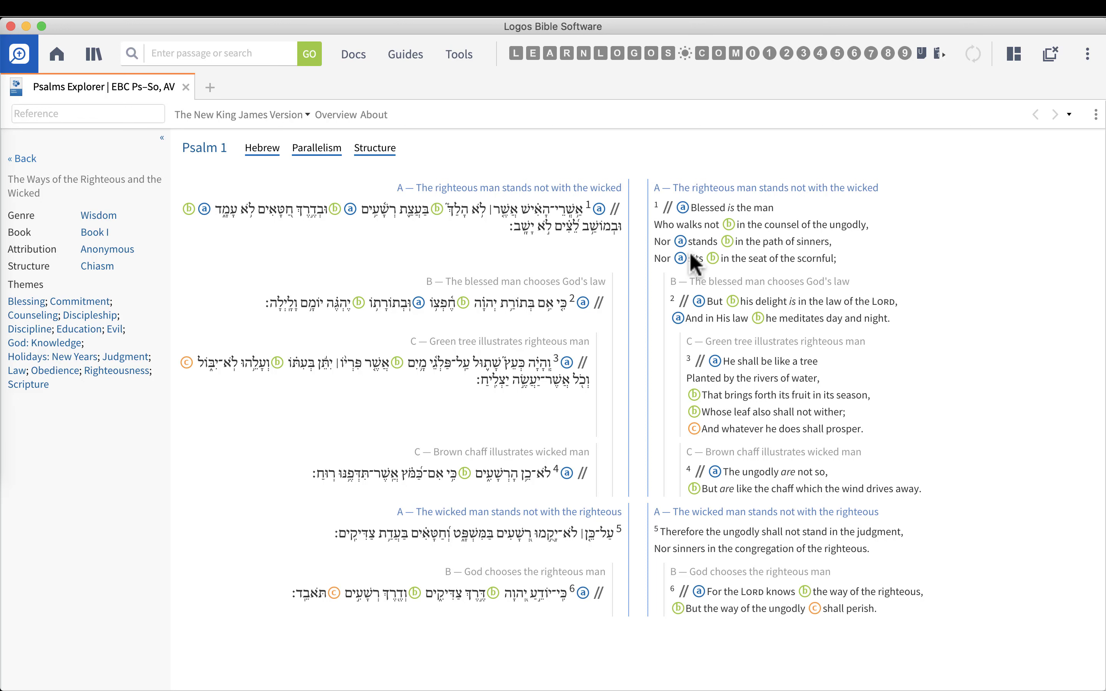
{"action": "mouse_move", "coordinate": [727, 224]}
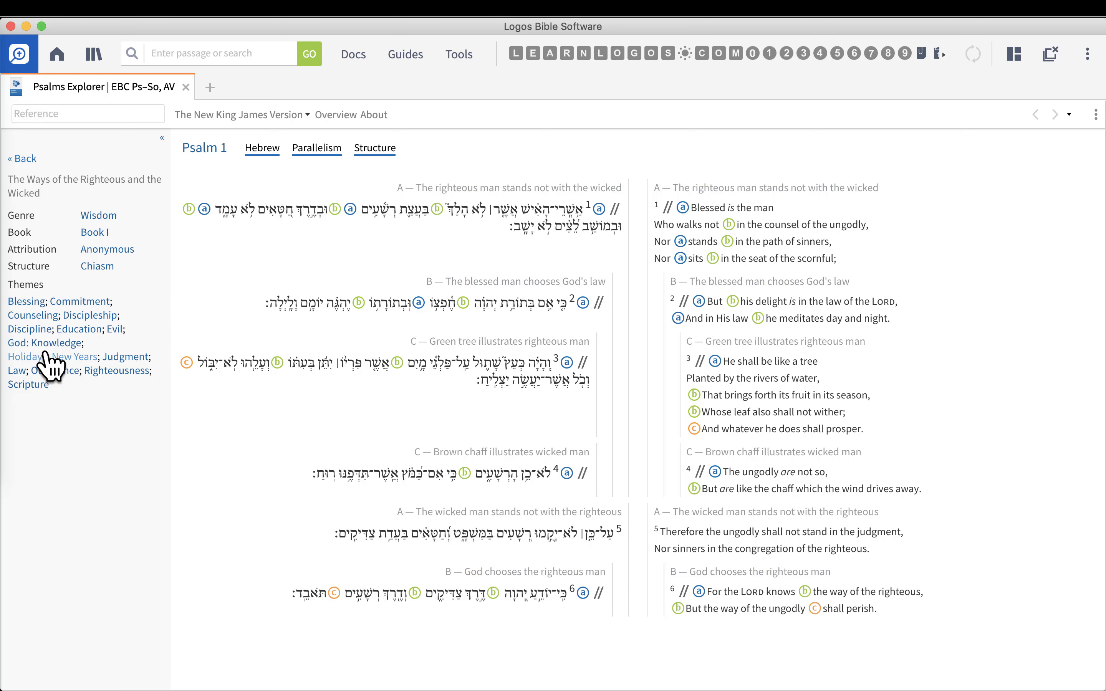
Step: Filter the psalms by the theme Blessing and arrange them in order, by structure, by author, by book, and finally by genre
{"action": "left_click", "coordinate": [28, 303]}
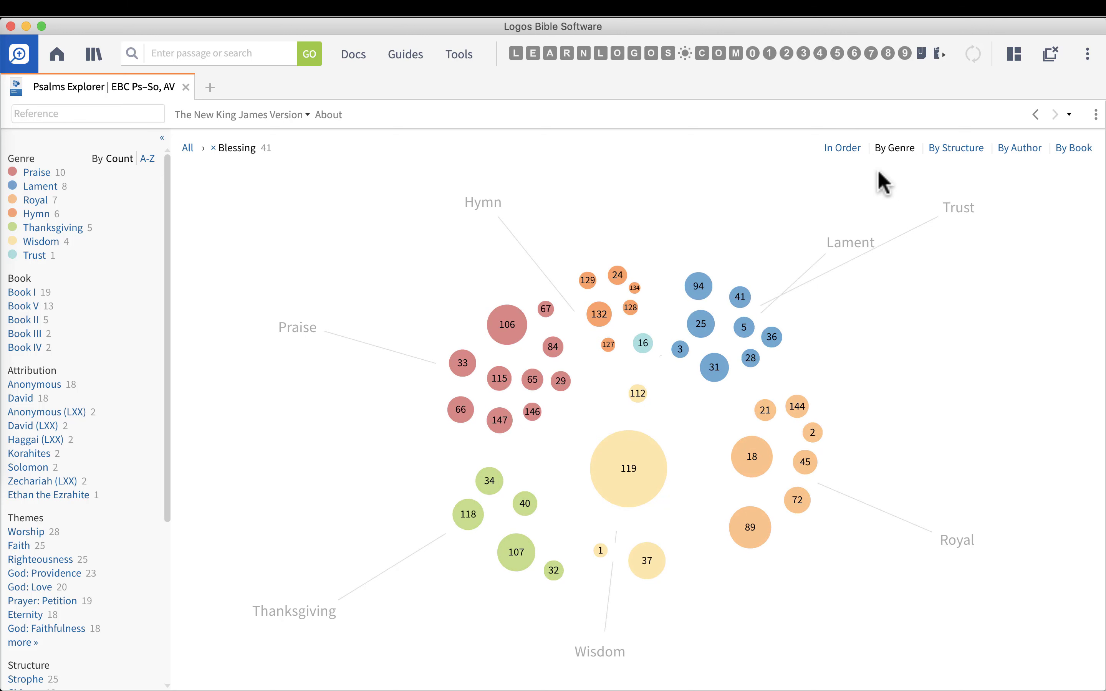
{"action": "left_click", "coordinate": [843, 148]}
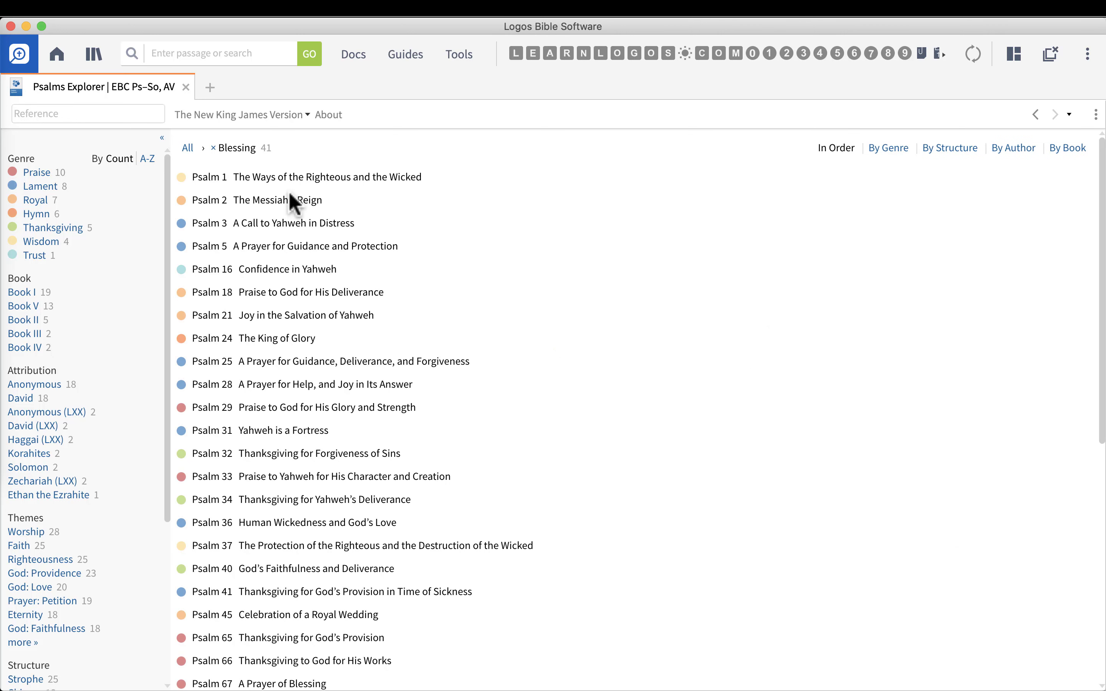
{"action": "left_click", "coordinate": [956, 147]}
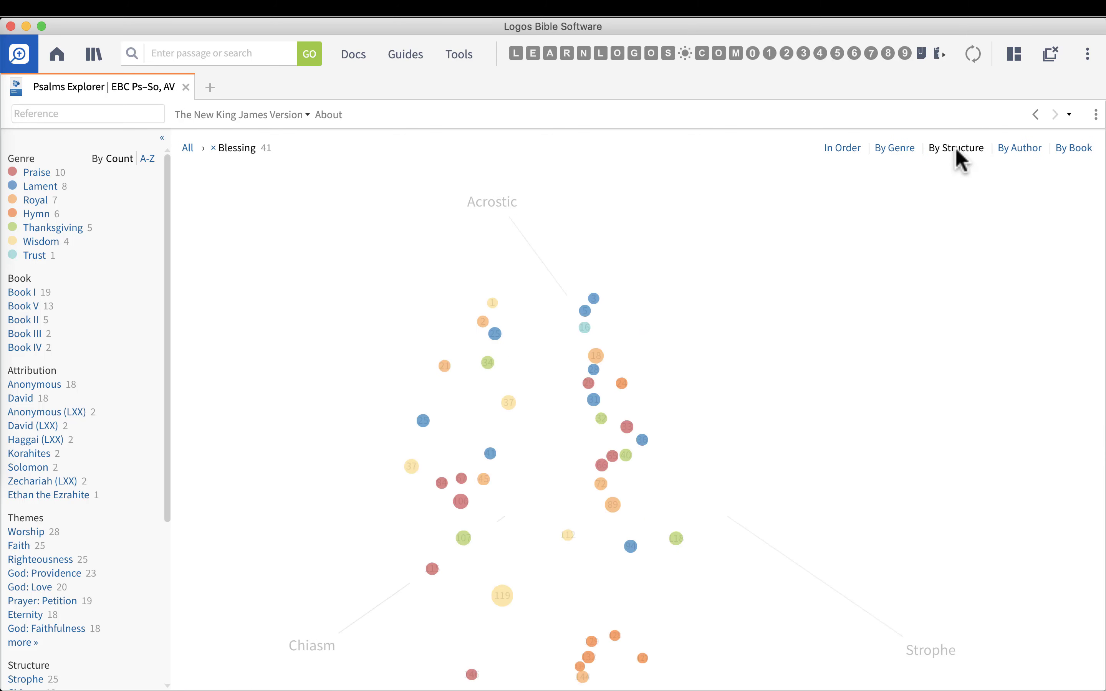
{"action": "left_click", "coordinate": [1022, 150]}
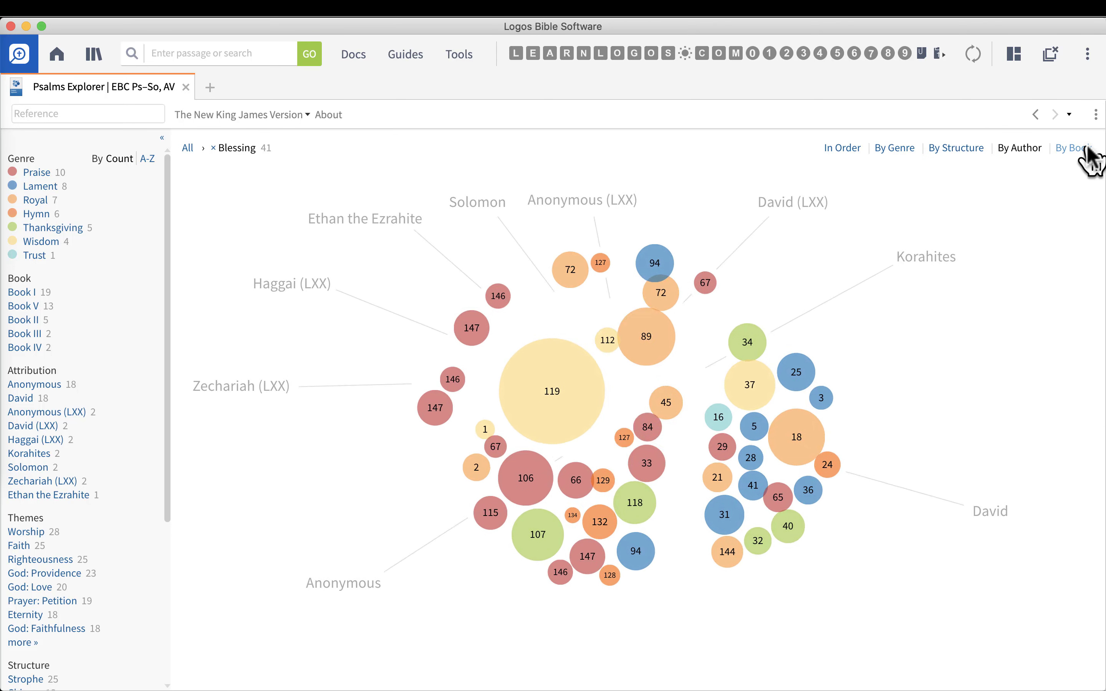
{"action": "left_click", "coordinate": [1088, 150]}
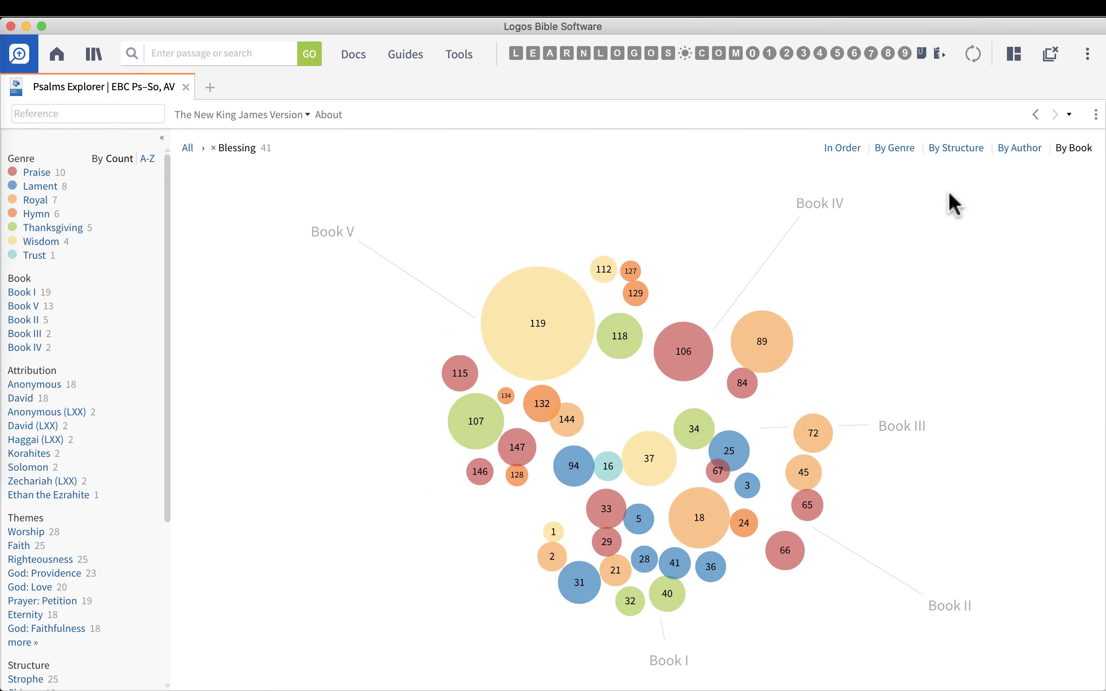
{"action": "left_click", "coordinate": [894, 148]}
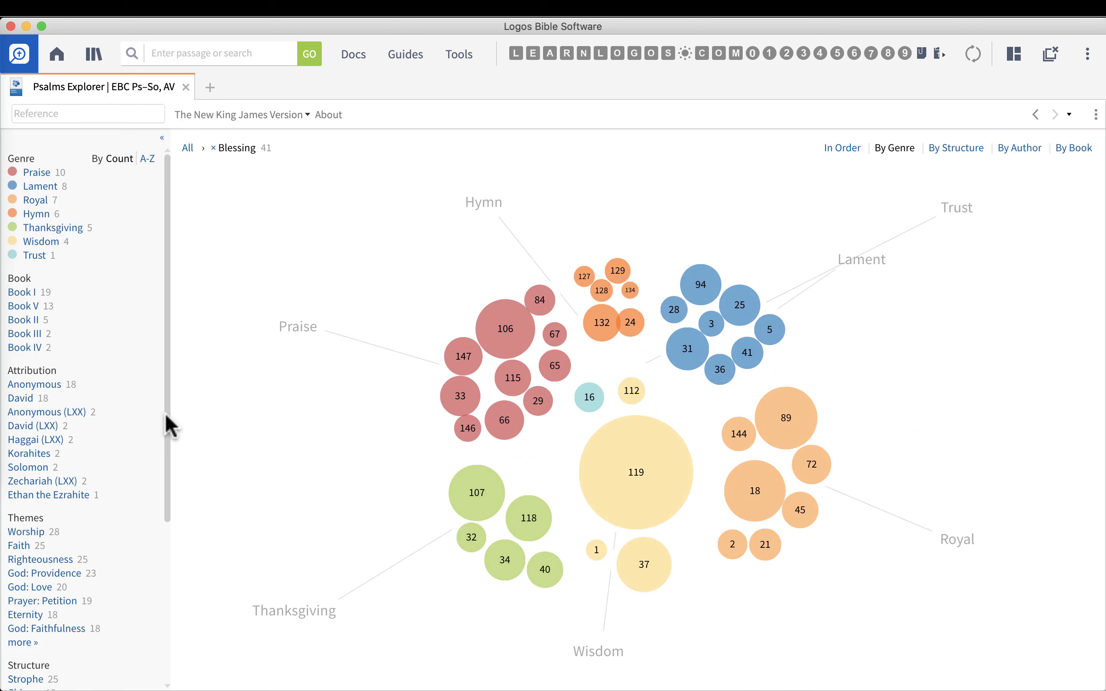
Step: Look through the facets for the Blessing psalms and sort them alphabetically
{"action": "left_click_drag", "start_coordinate": [170, 489], "coordinate": [166, 661]}
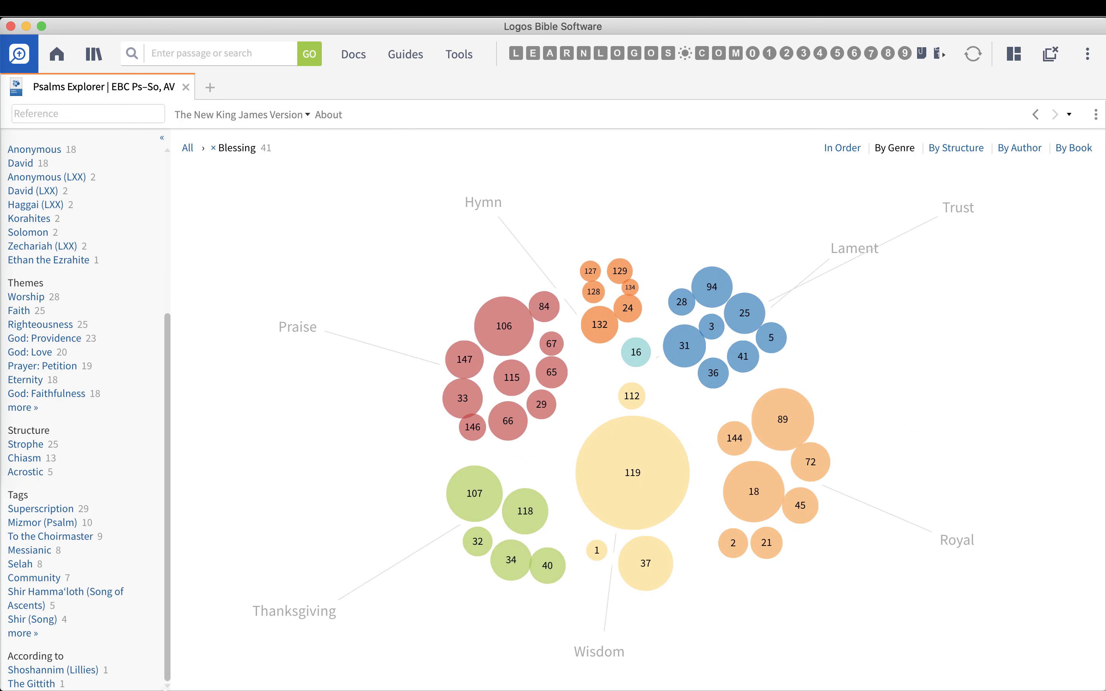
{"action": "left_click_drag", "start_coordinate": [168, 375], "coordinate": [168, 169]}
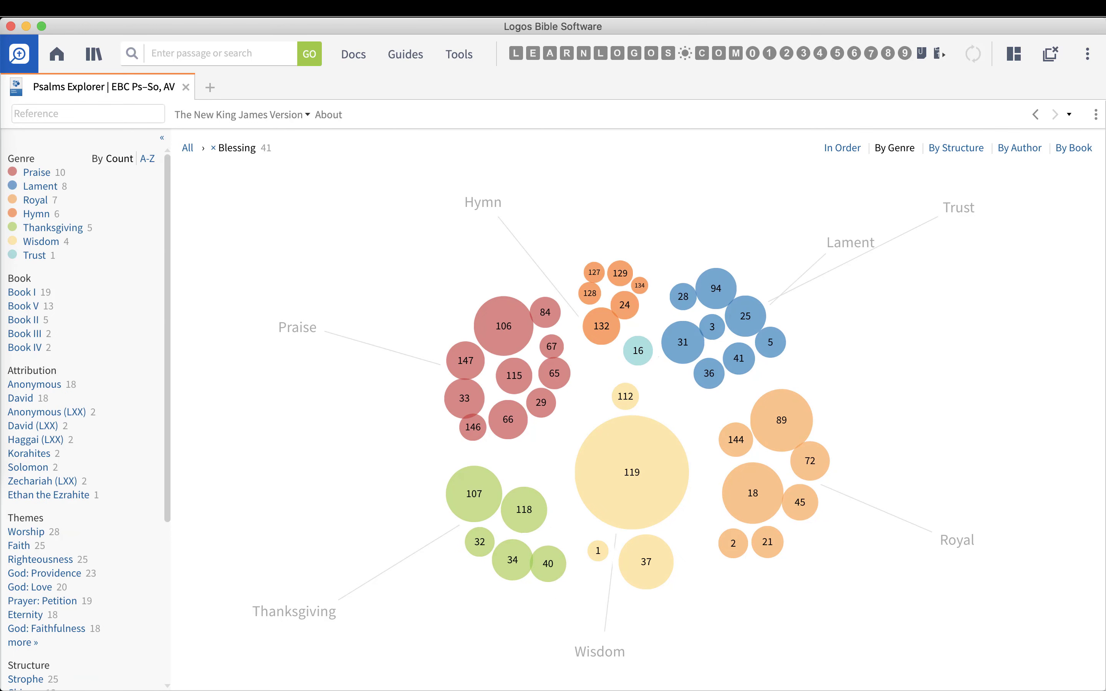
{"action": "left_click", "coordinate": [147, 159]}
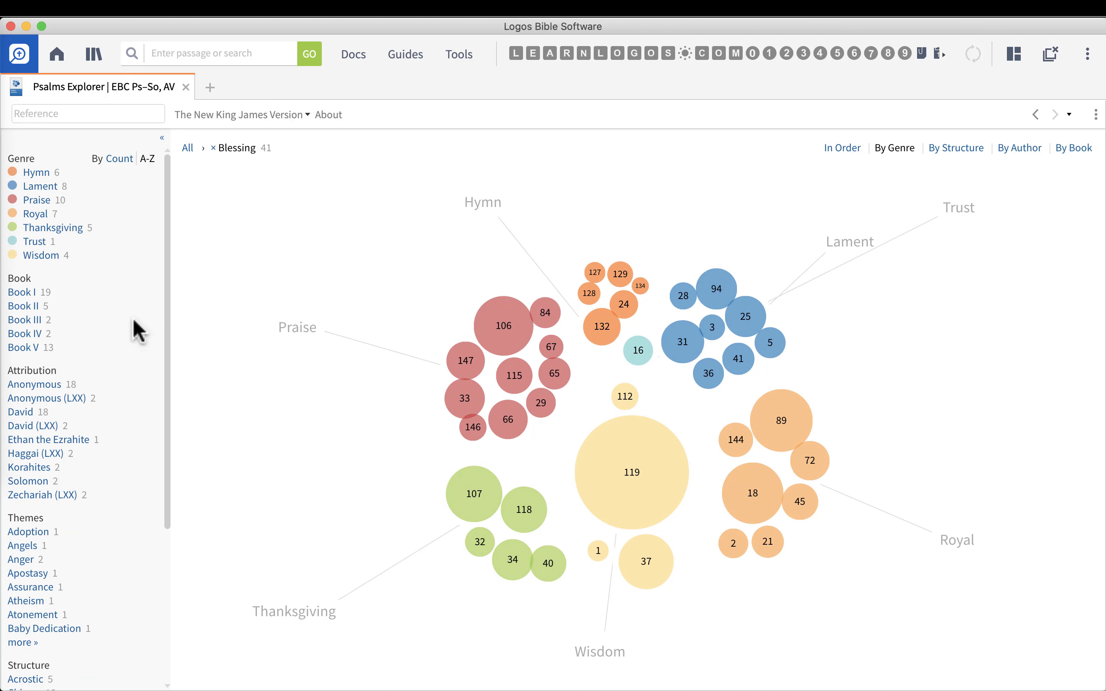
{"action": "left_click_drag", "start_coordinate": [163, 277], "coordinate": [166, 366]}
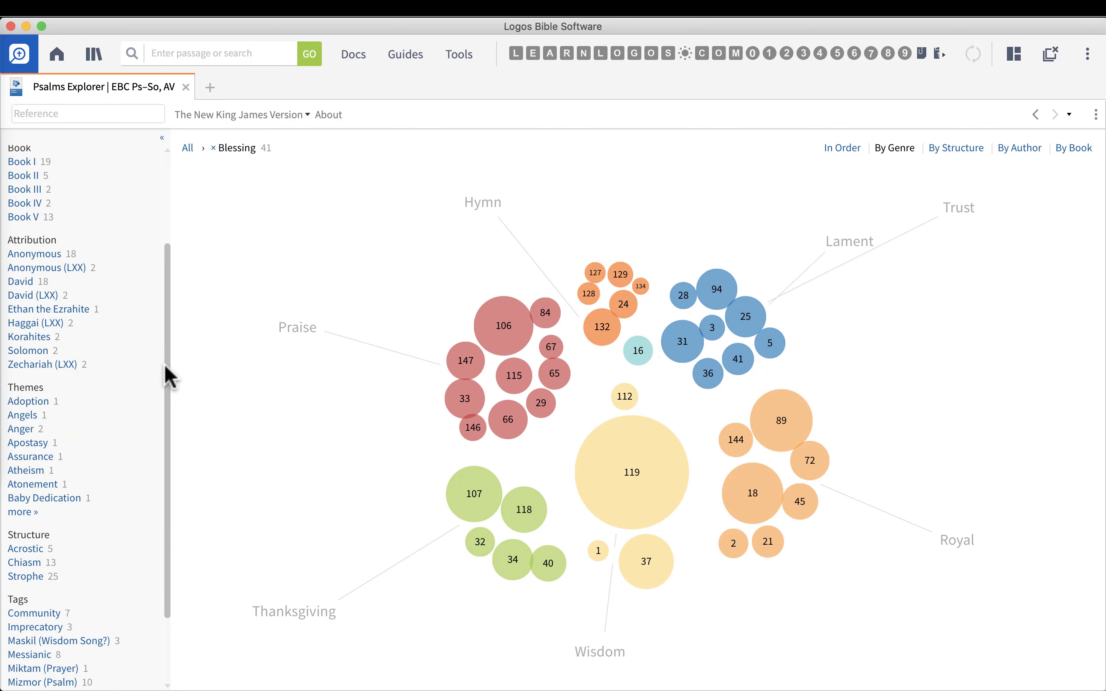
Step: Narrow the Blessing psalms to the Acrostic structure and preview the details of Psalm 119
{"action": "left_click", "coordinate": [23, 550]}
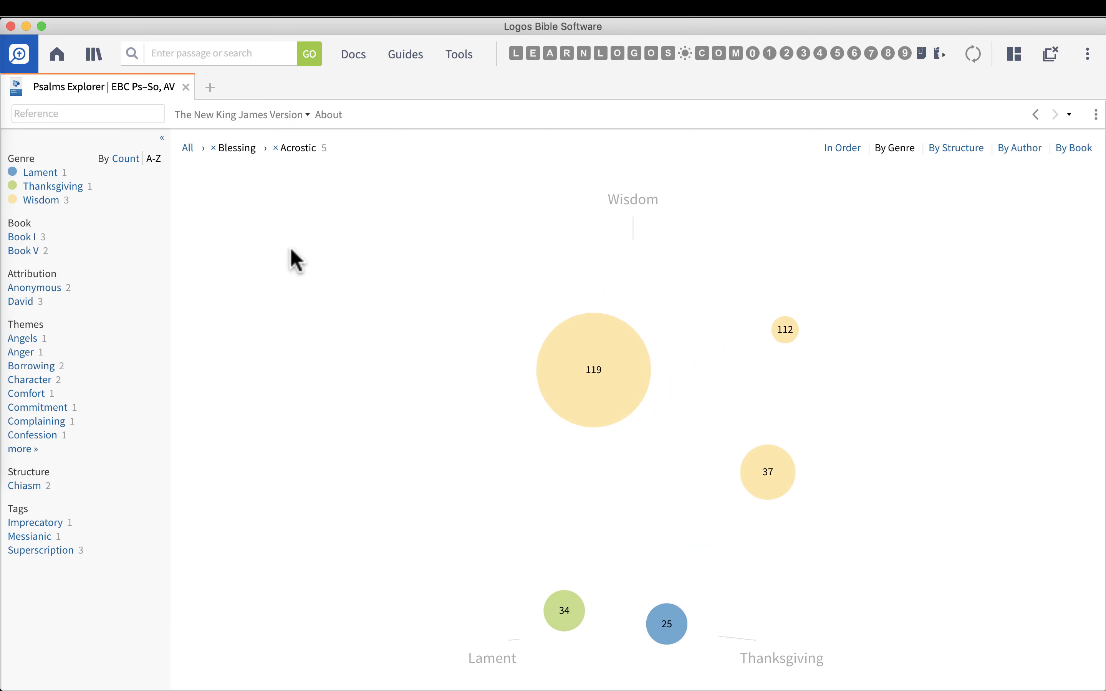
{"action": "mouse_move", "coordinate": [588, 369]}
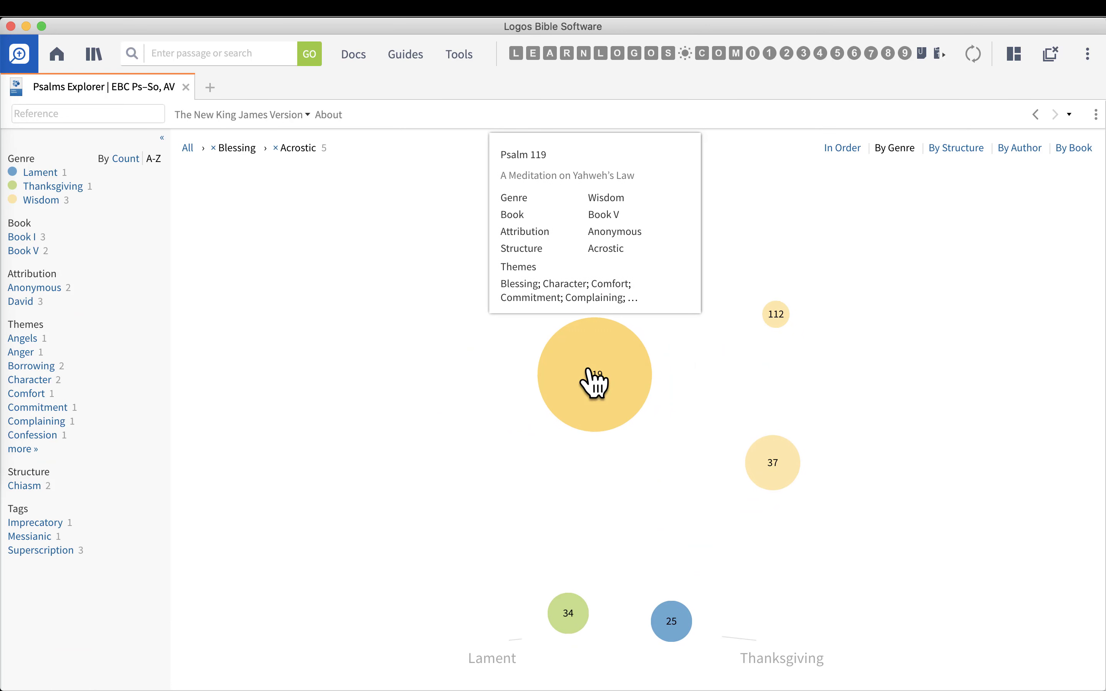
{"action": "mouse_move", "coordinate": [772, 312]}
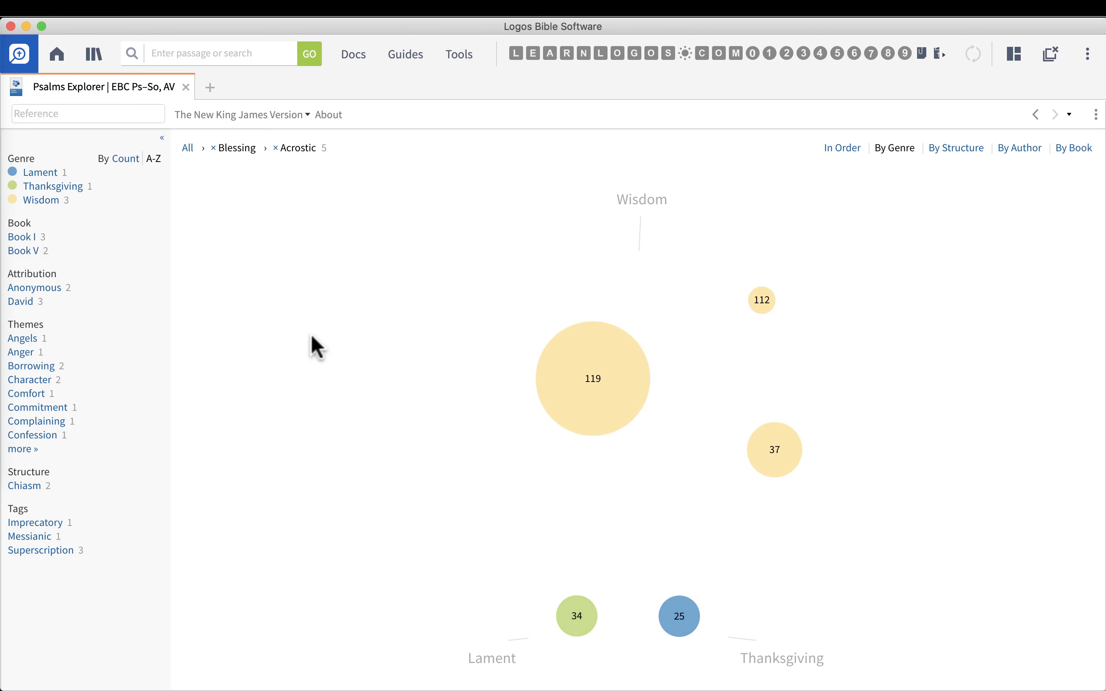
Step: Clear all psalm filters and filter the psalms by the attribution Asaph
{"action": "left_click", "coordinate": [188, 148]}
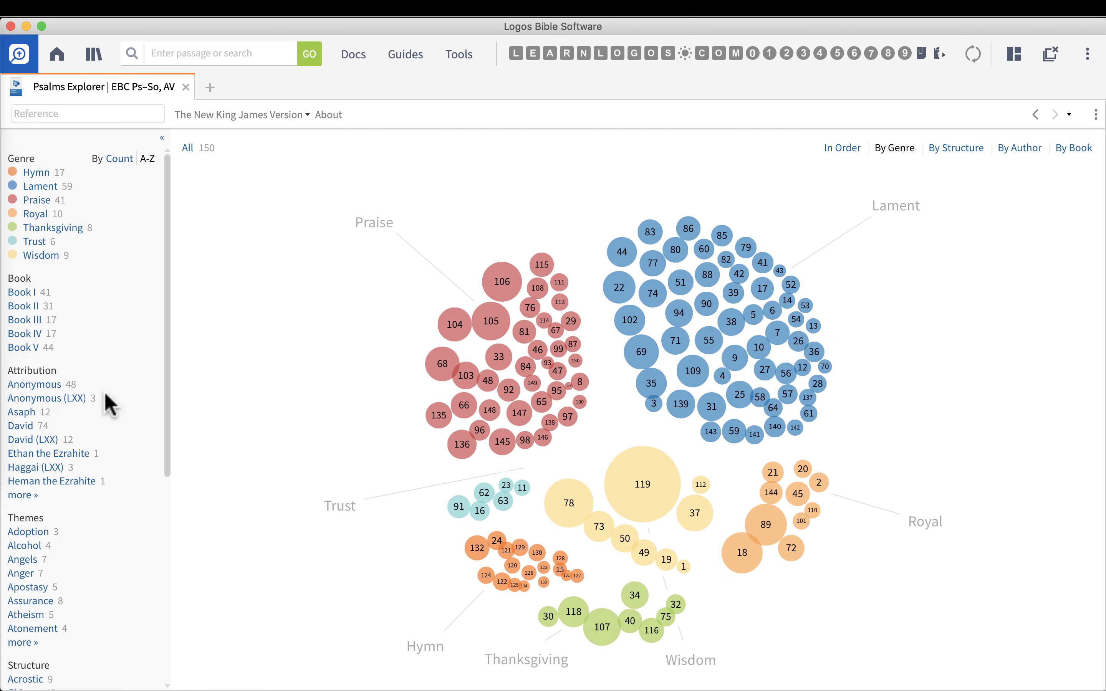
{"action": "scroll", "coordinate": [108, 403], "scroll_direction": "down", "scroll_amount": 3}
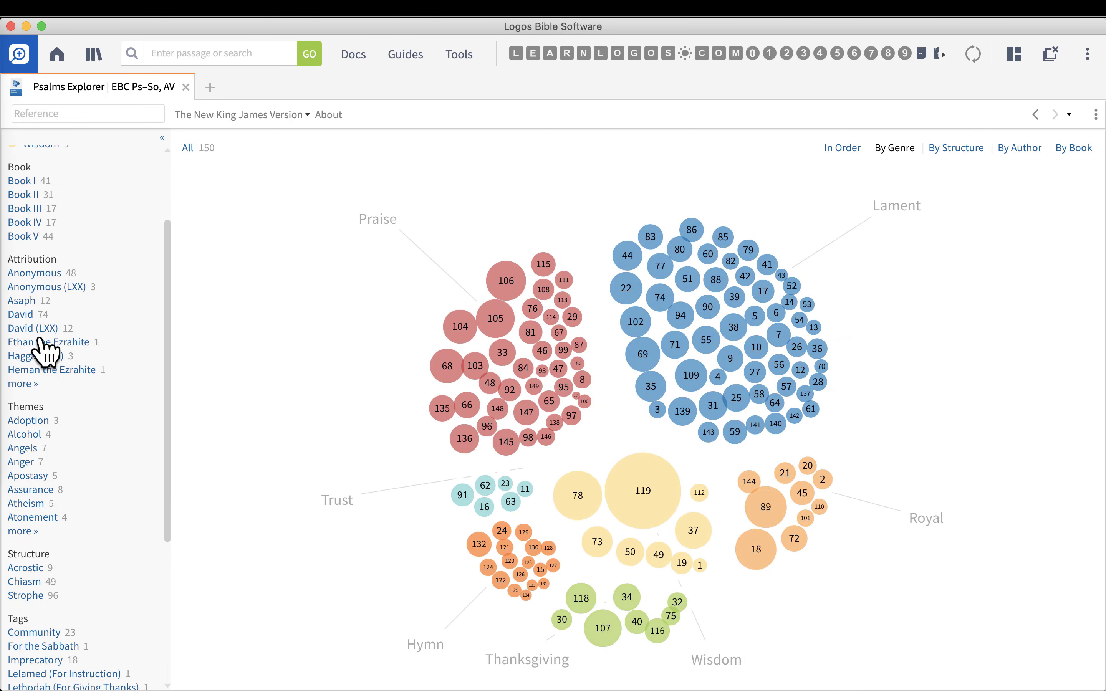
{"action": "left_click", "coordinate": [23, 302]}
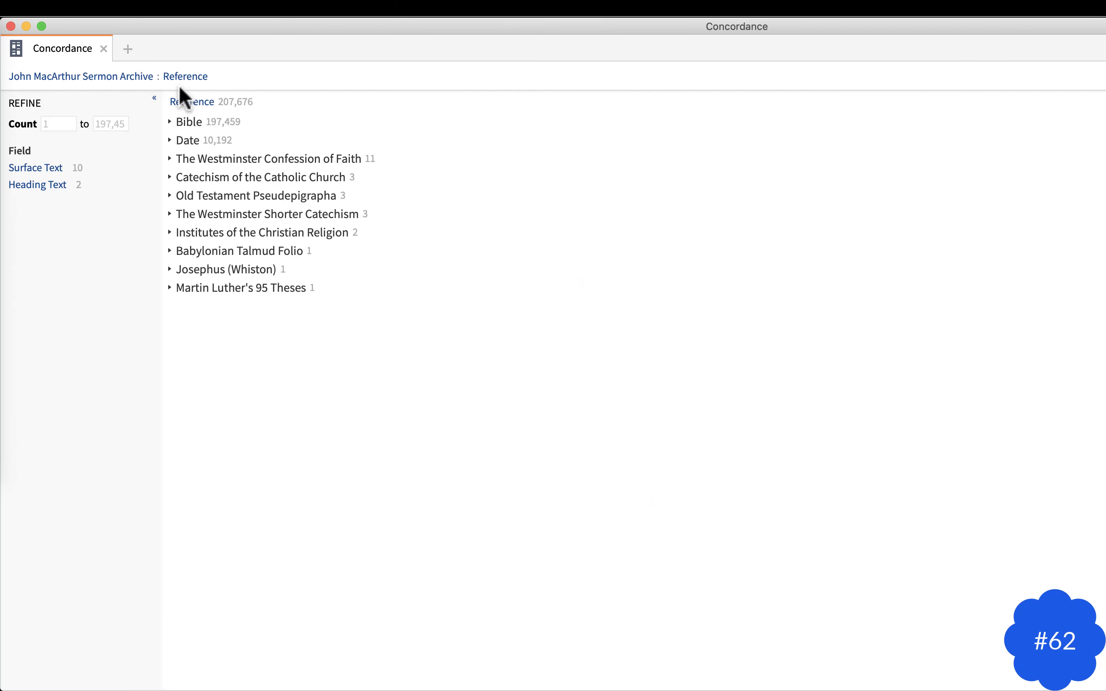
Step: Switch from the Concordance window to the main Logos Bible Software window
{"action": "left_click", "coordinate": [201, 16]}
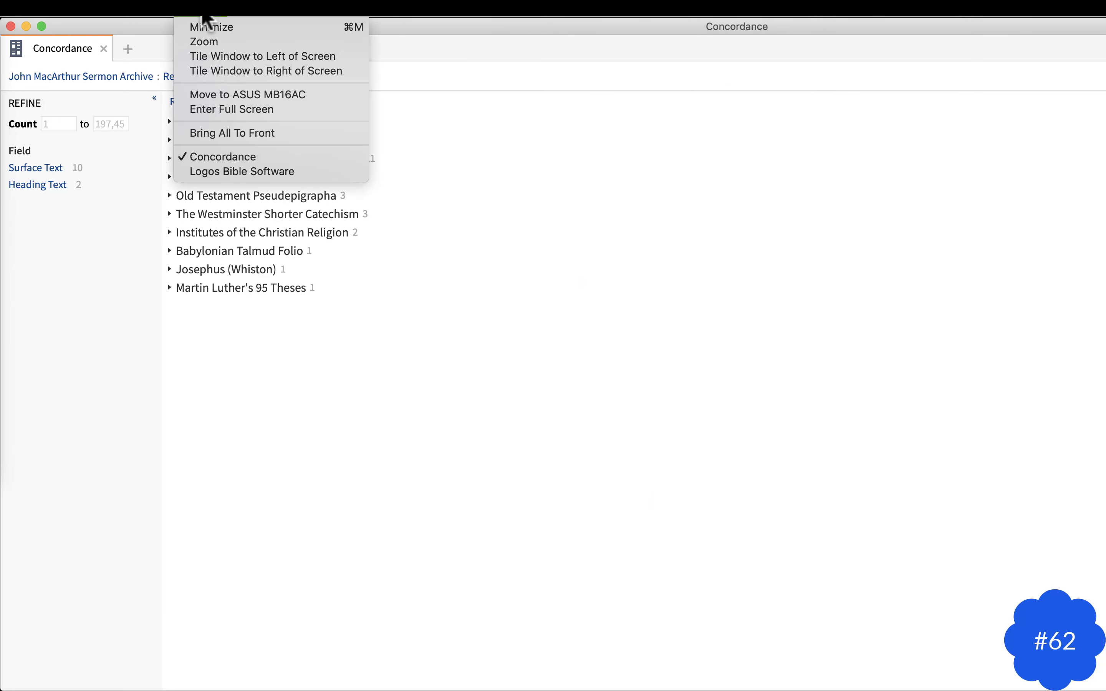
{"action": "left_click", "coordinate": [223, 168]}
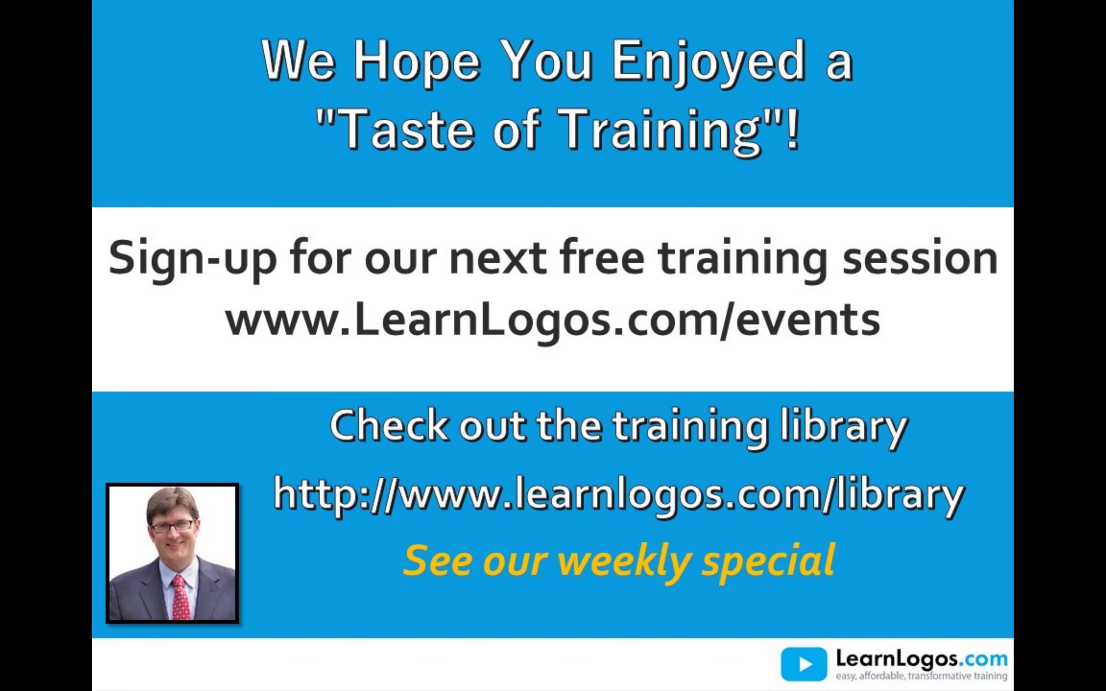